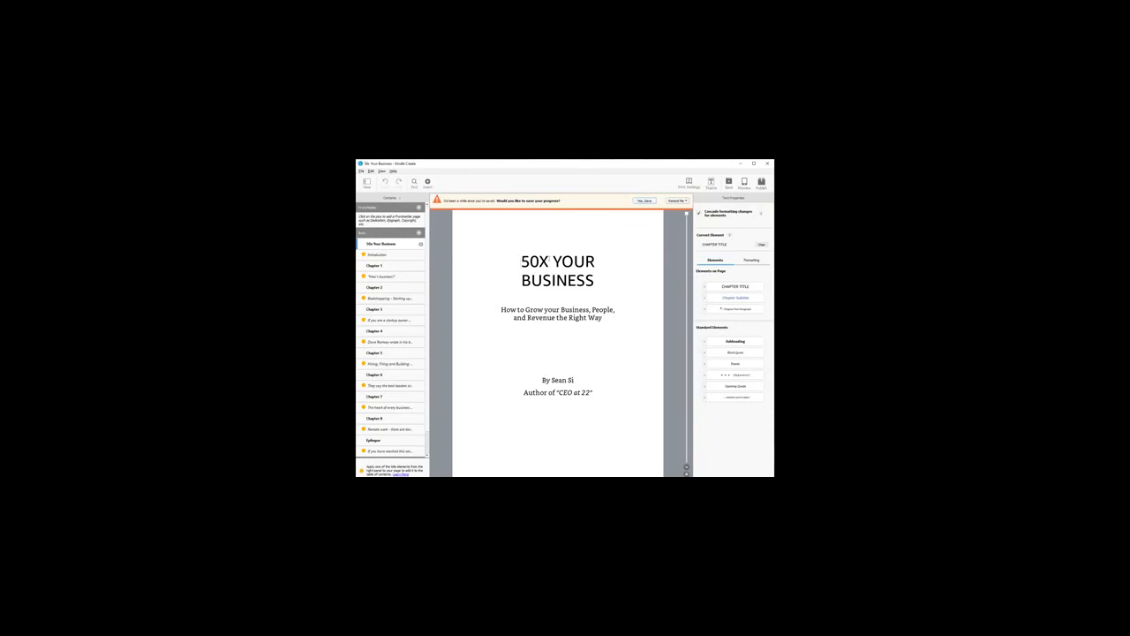
left_click_drag(521, 261, 624, 286)
left_click(610, 278)
left_click_drag(513, 249, 604, 324)
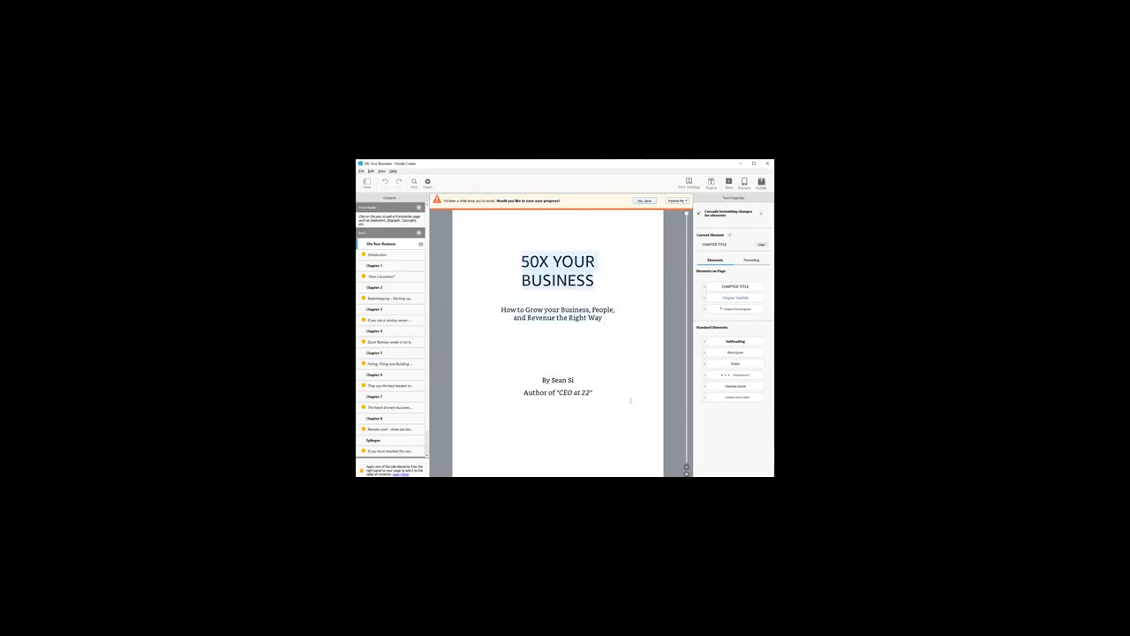
left_click(594, 343)
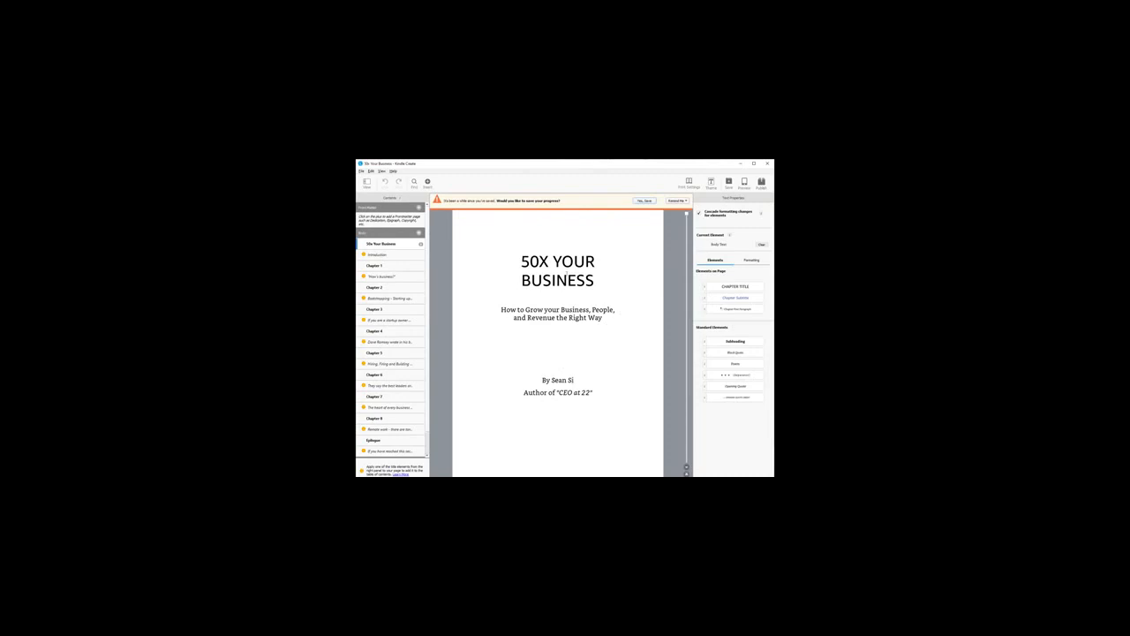
left_click(574, 263)
left_click(606, 287)
left_click(618, 386)
left_click_drag(526, 257, 607, 280)
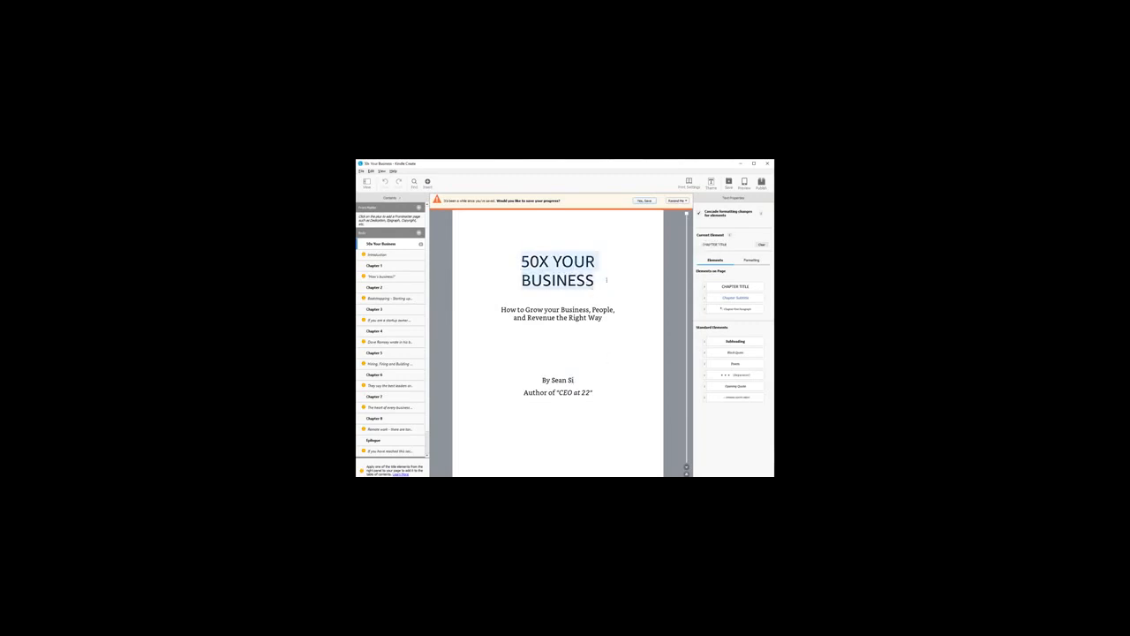
left_click(517, 255)
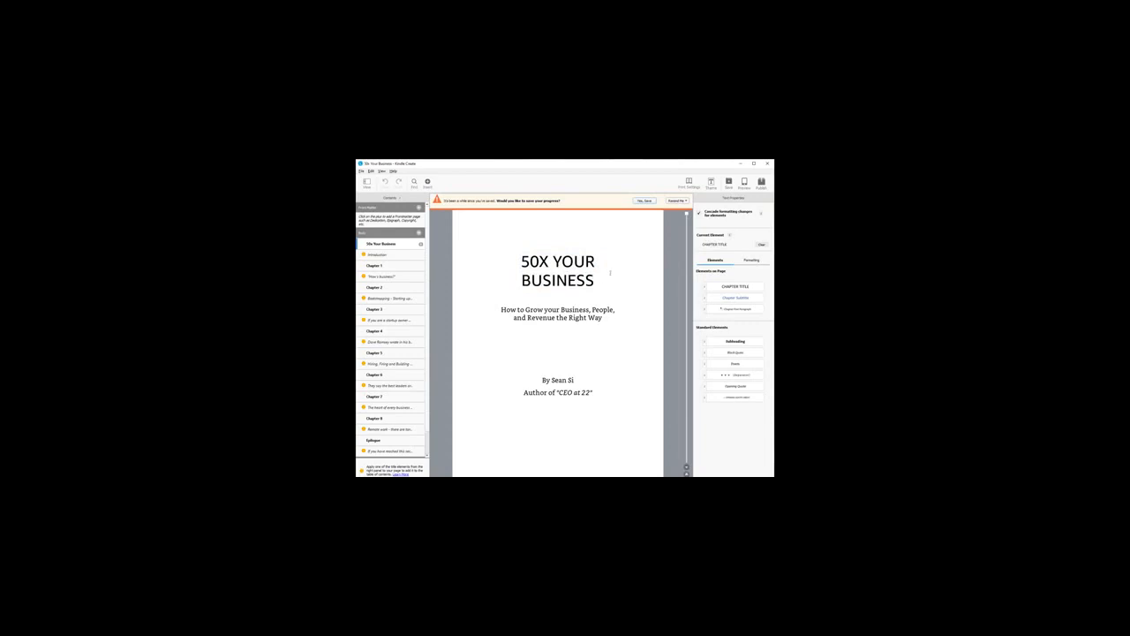
Step: Apply the Chapter Subtitle element to the title "50X YOUR BUSINESS" and restore it to Chapter Title
left_click_drag(596, 281, 520, 256)
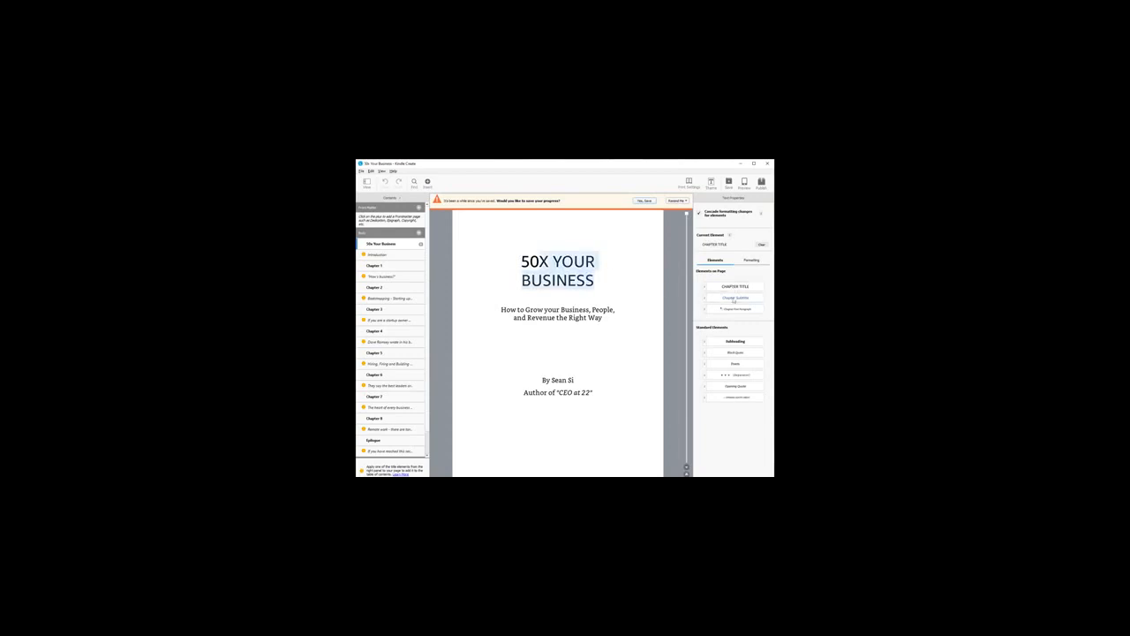
left_click(734, 299)
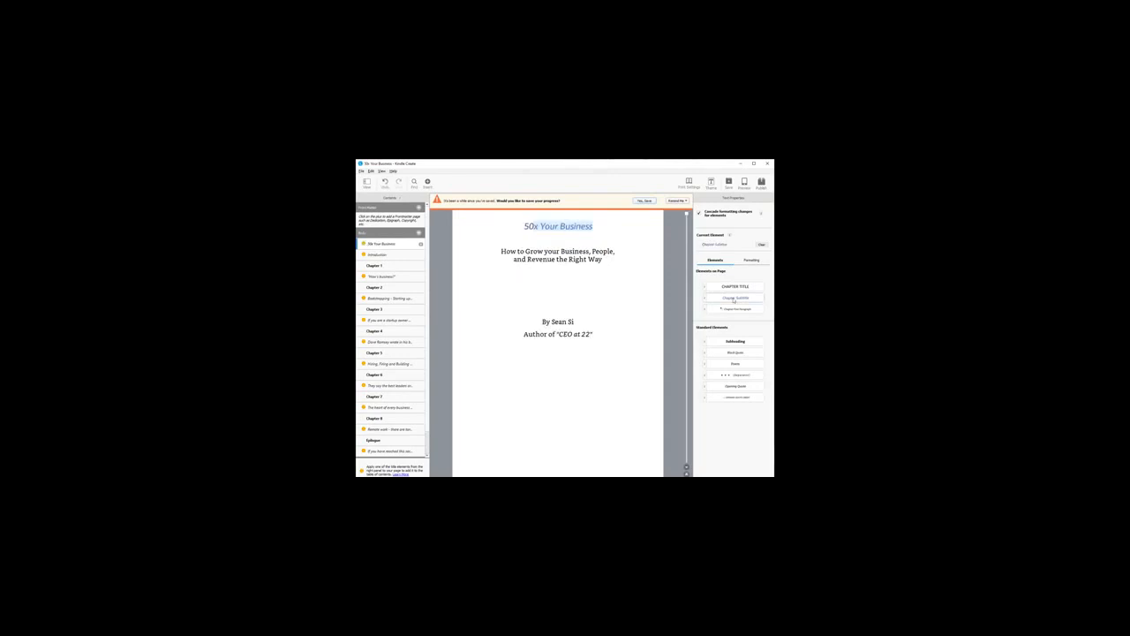
left_click(737, 287)
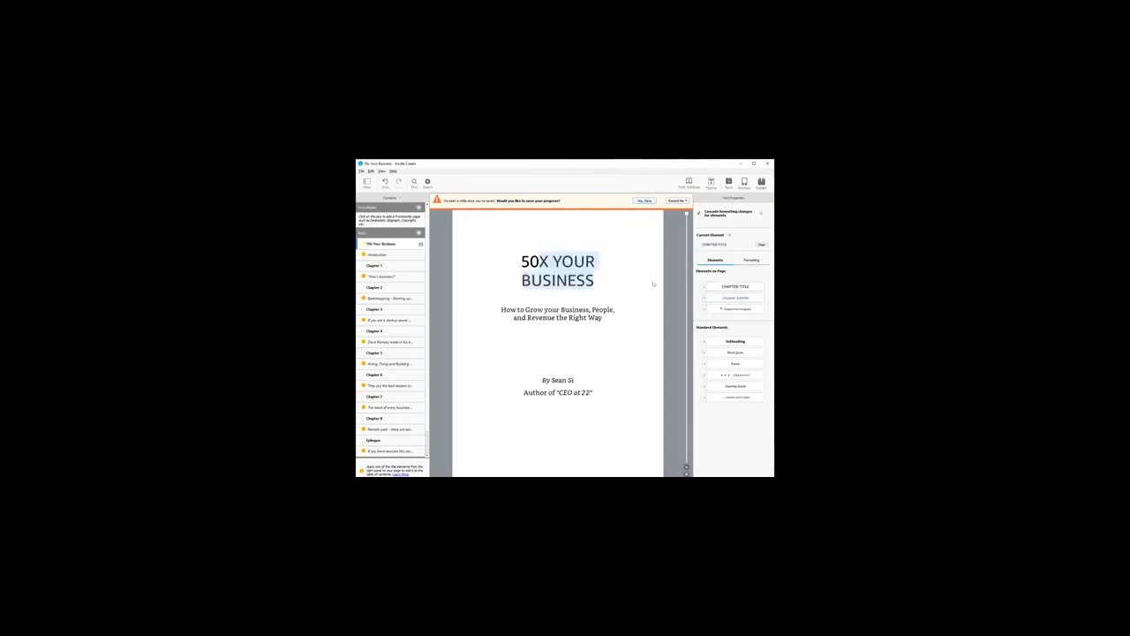
left_click(618, 278)
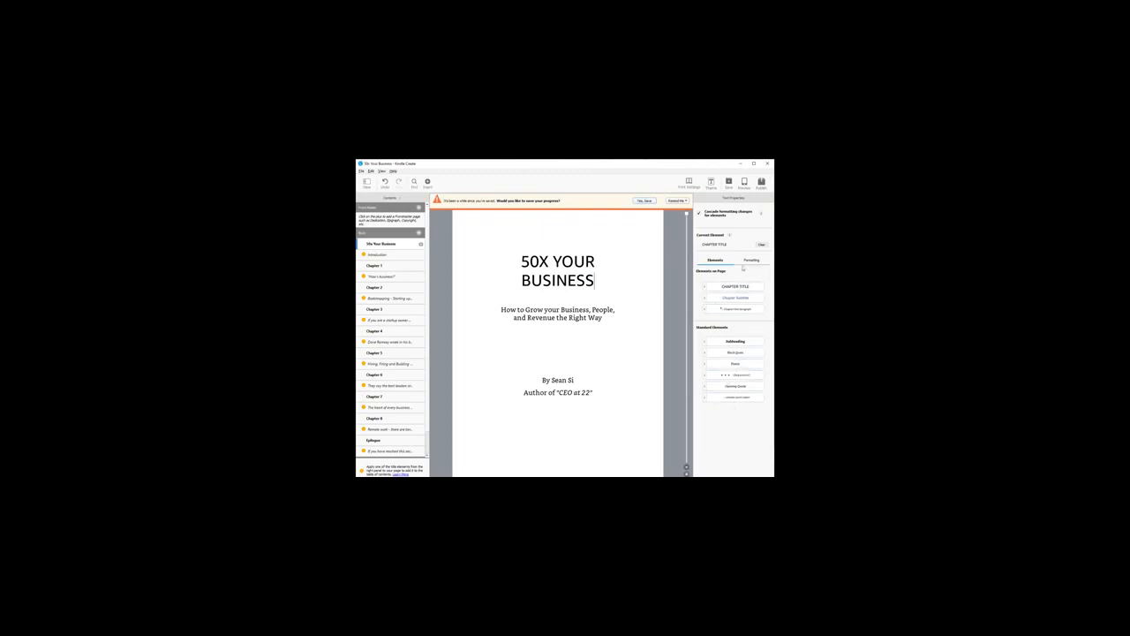
Step: Switch to the browser and open Amazon's Kindle Create page from the Google results for "kindle create"
left_click(580, 313)
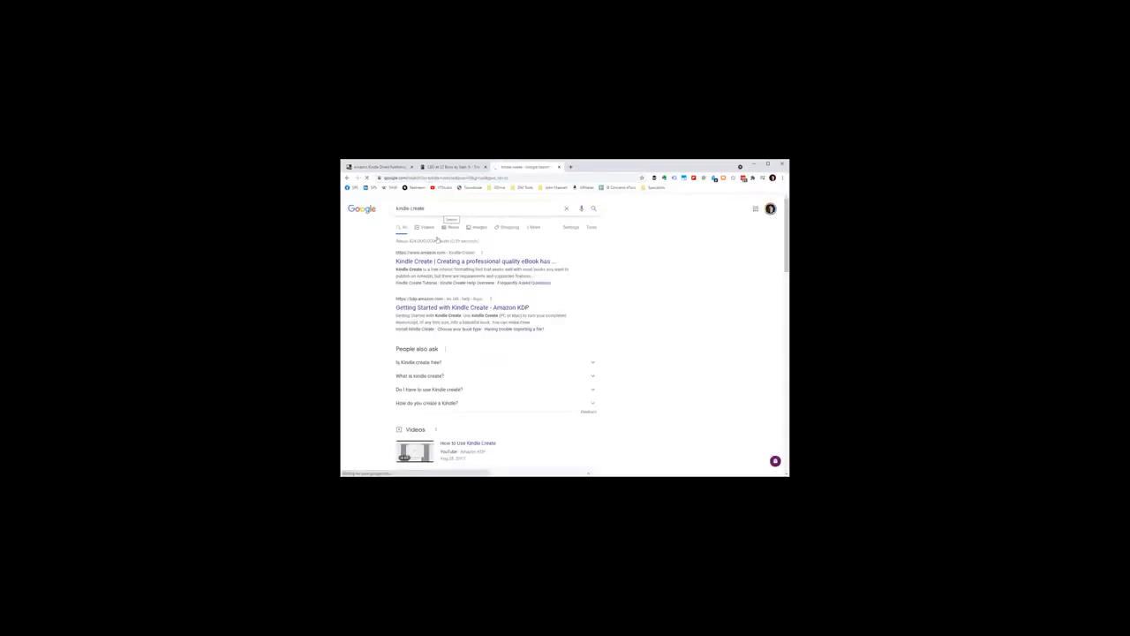
left_click(448, 262)
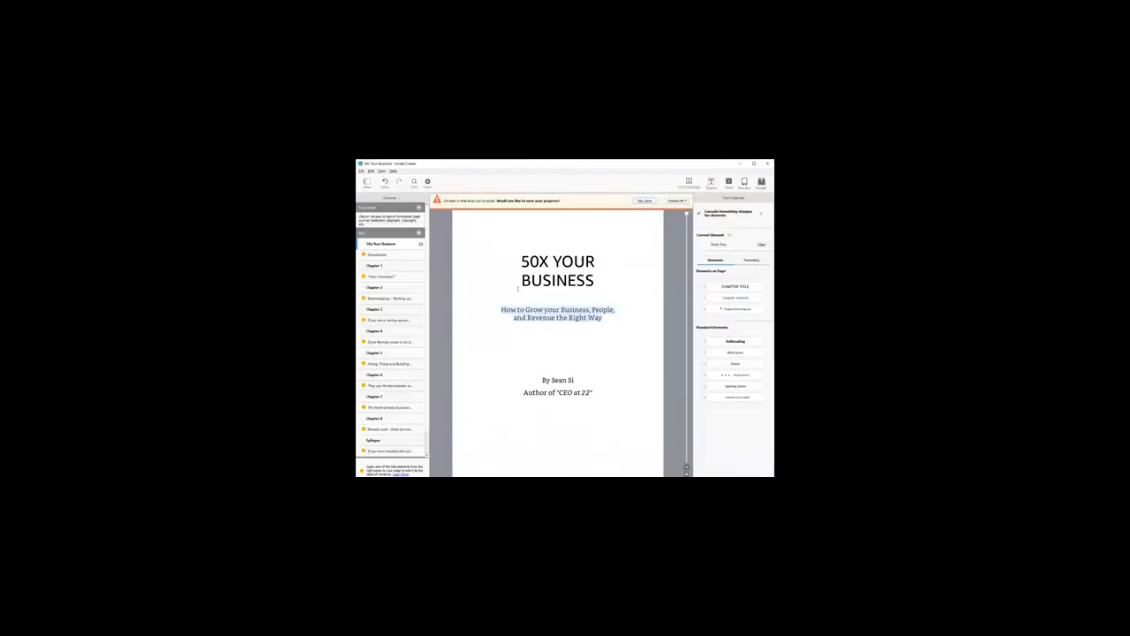
Step: Try adding an exclamation mark at the end of the title page's subtitle
left_click(605, 322)
type("!")
left_click(361, 171)
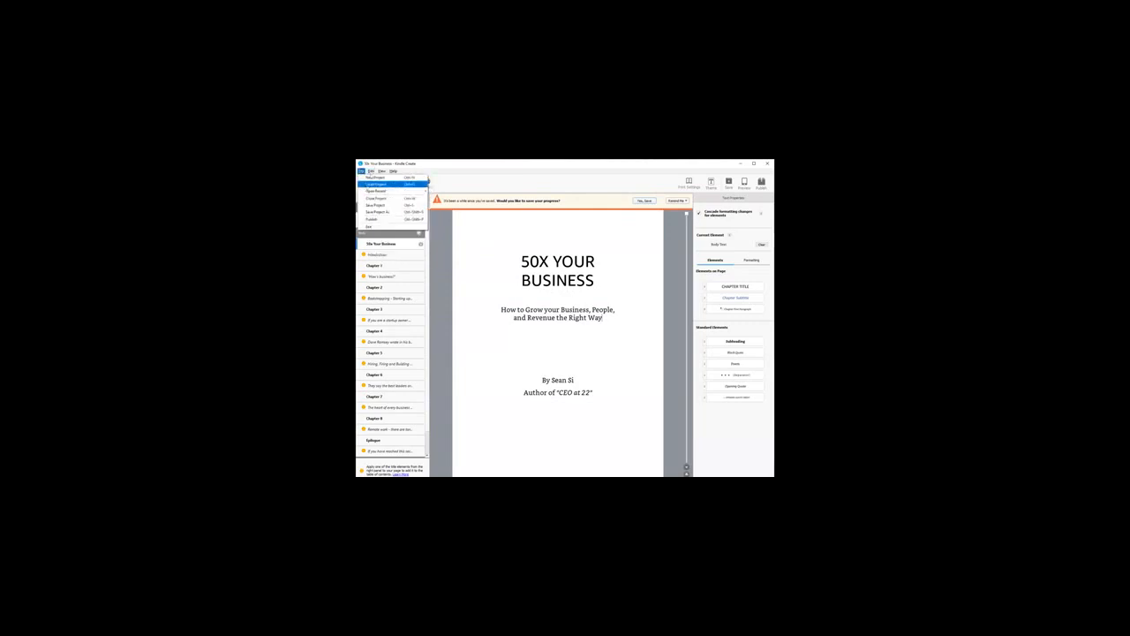
left_click(516, 283)
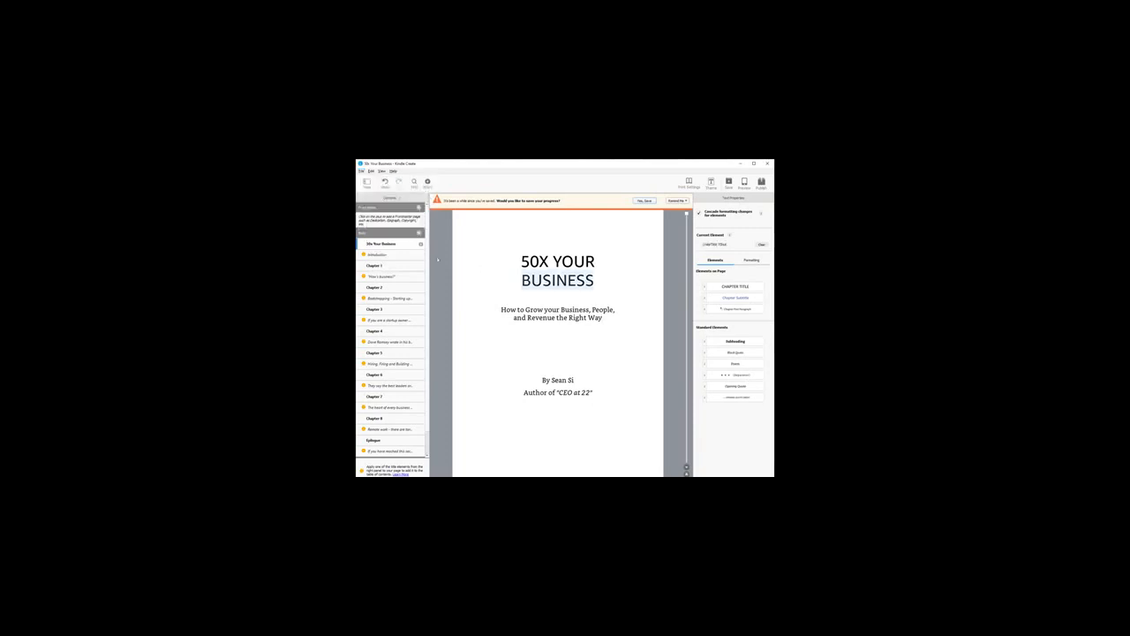
Step: Examine the book's title page text and its Introduction page
left_click(601, 295)
left_click_drag(514, 263, 644, 377)
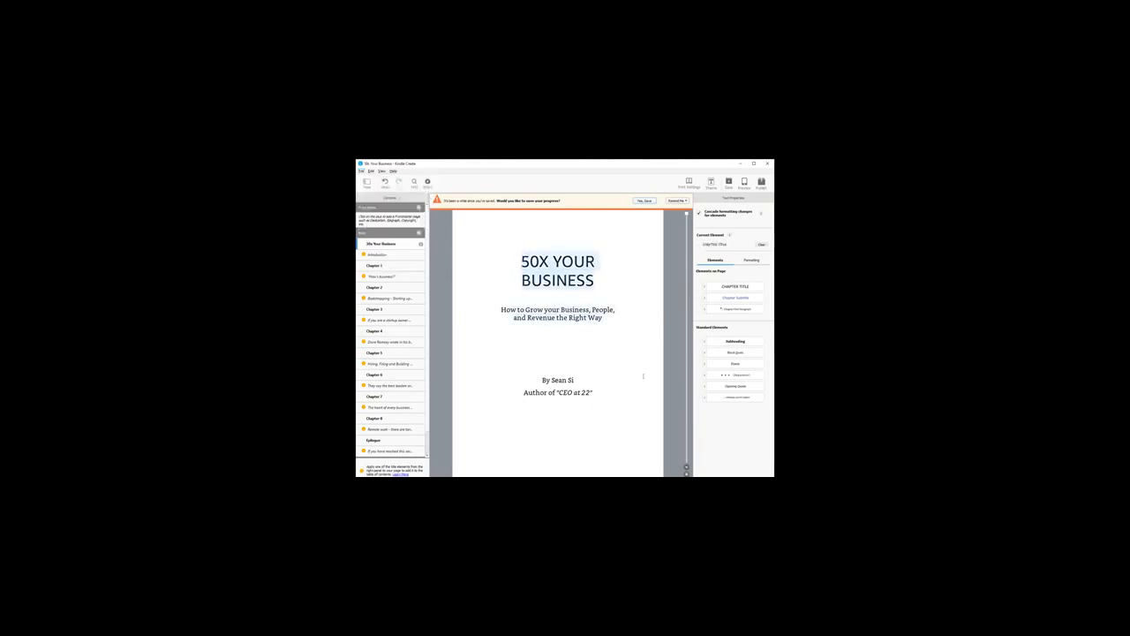
left_click(591, 369)
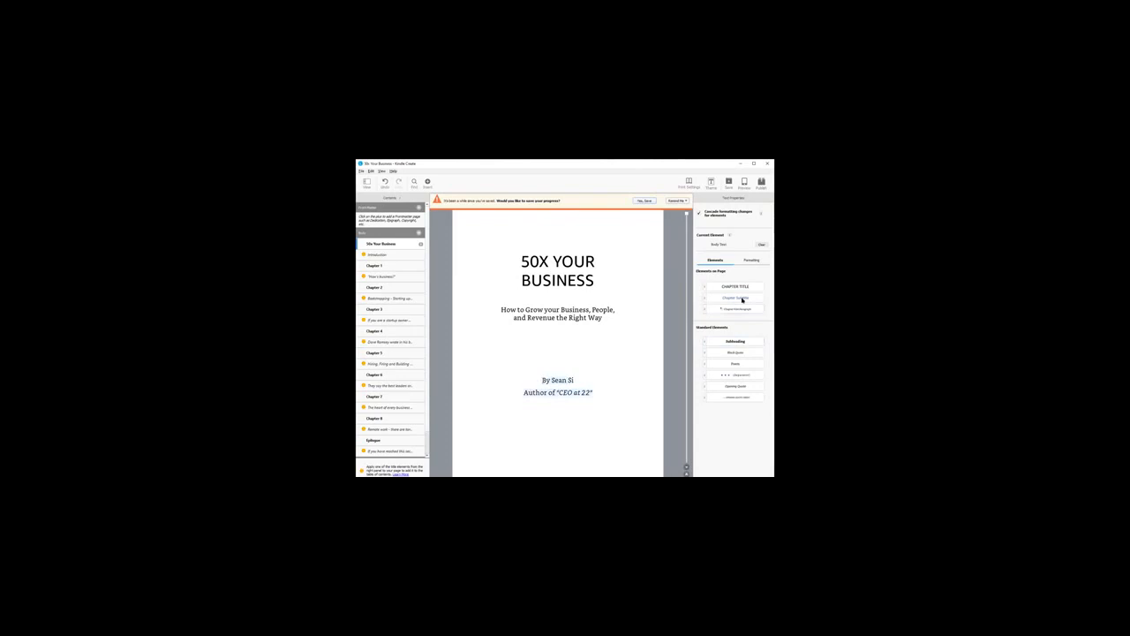
left_click(380, 254)
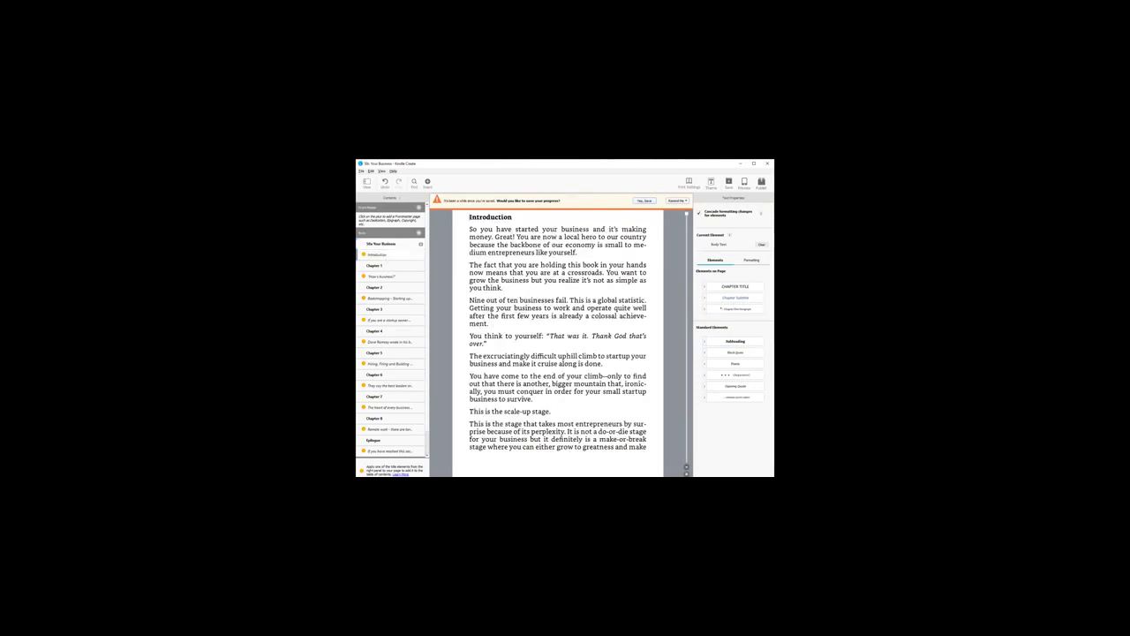
left_click(381, 243)
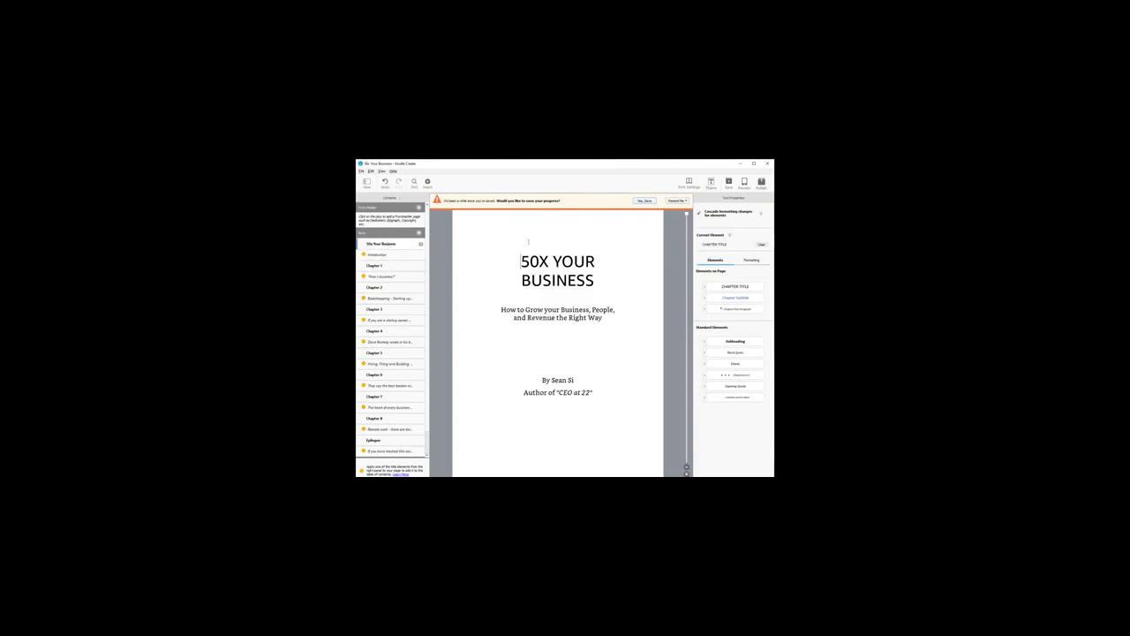
scroll(528, 241, "down", 5)
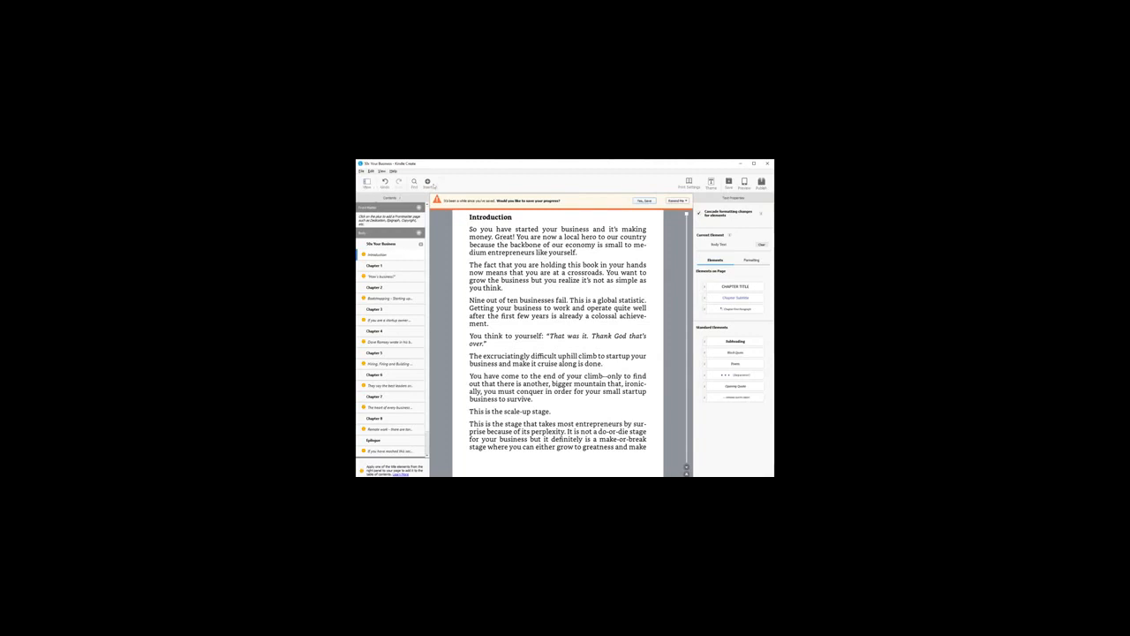
left_click(361, 171)
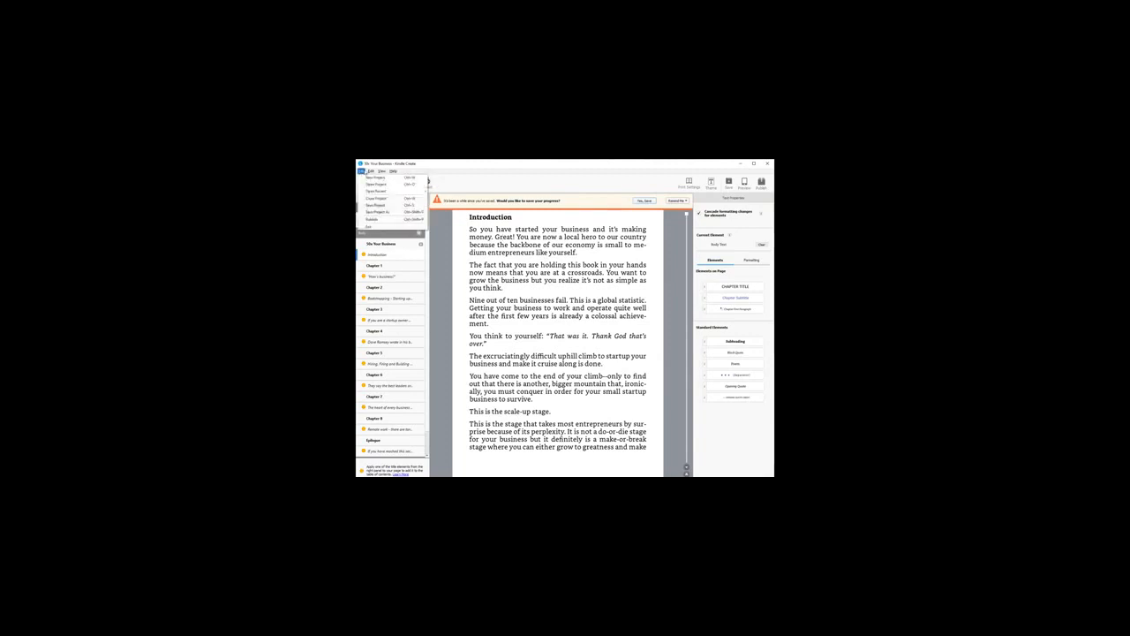
mouse_move(371, 172)
left_click(566, 264)
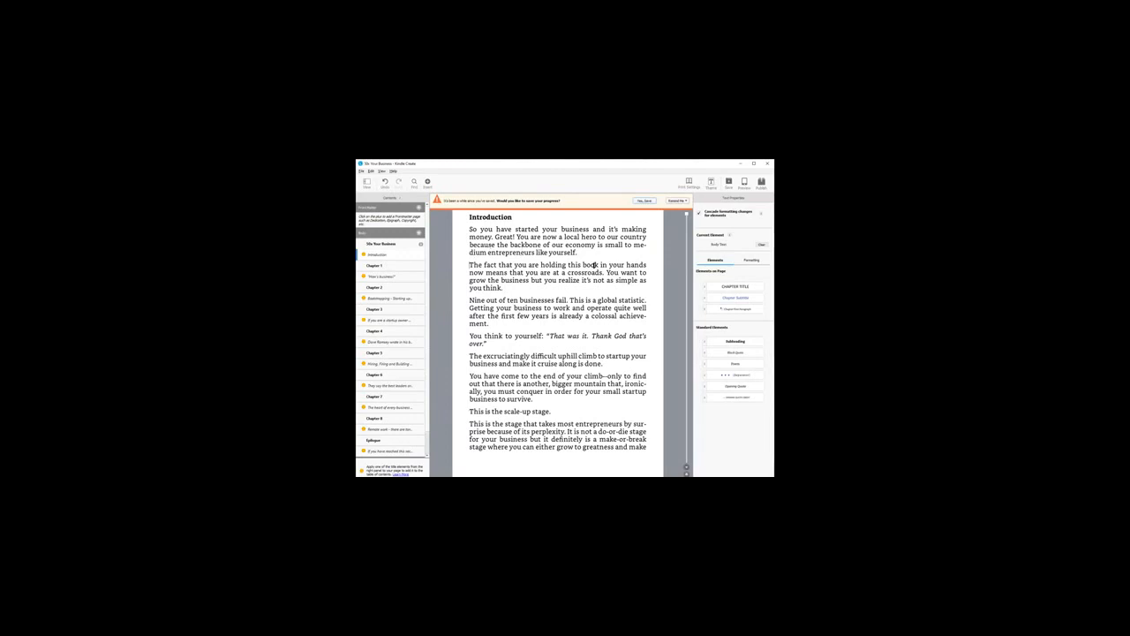
Step: Review the insert options and compare the Introduction text with the Chapter 1 and title page sections
left_click_drag(540, 267, 611, 282)
left_click(391, 267)
left_click(391, 256)
left_click(427, 183)
left_click(553, 351)
left_click(392, 244)
left_click(386, 255)
left_click_drag(469, 229, 593, 290)
left_click(594, 290)
left_click_drag(530, 245, 567, 264)
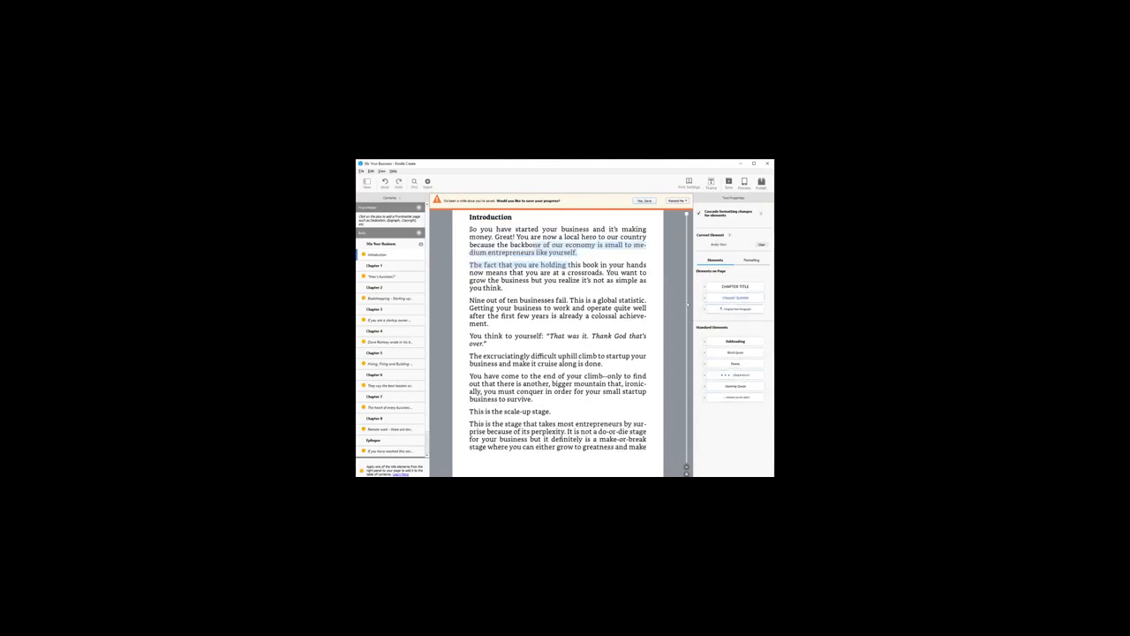
Step: Inspect the formatting options for the Introduction's body text and return to the list of text elements
left_click(750, 262)
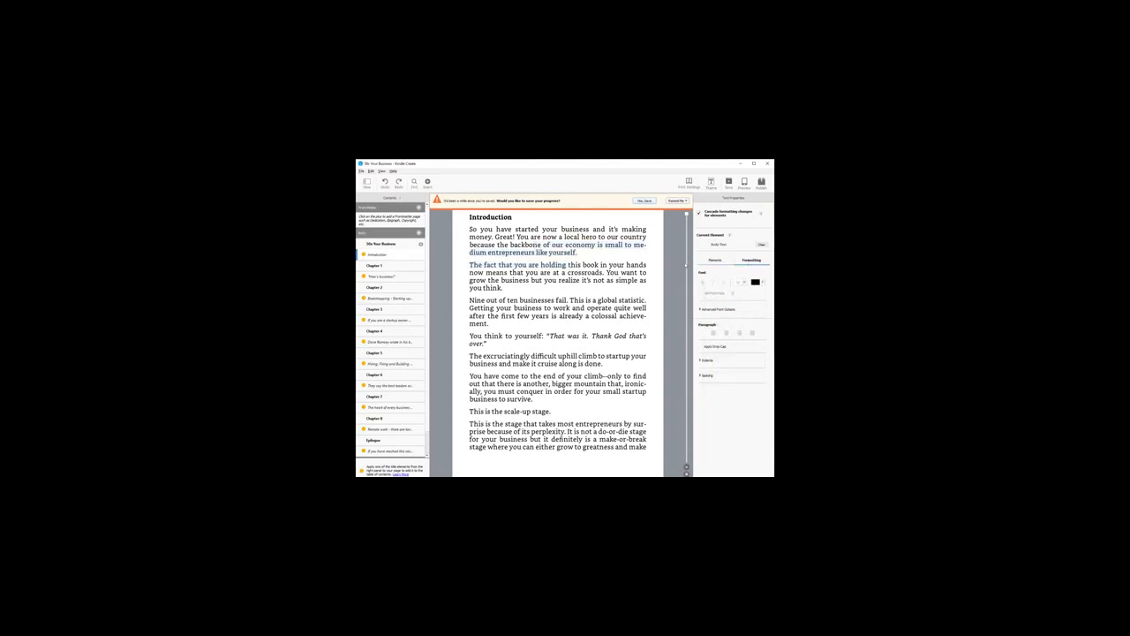
left_click(715, 261)
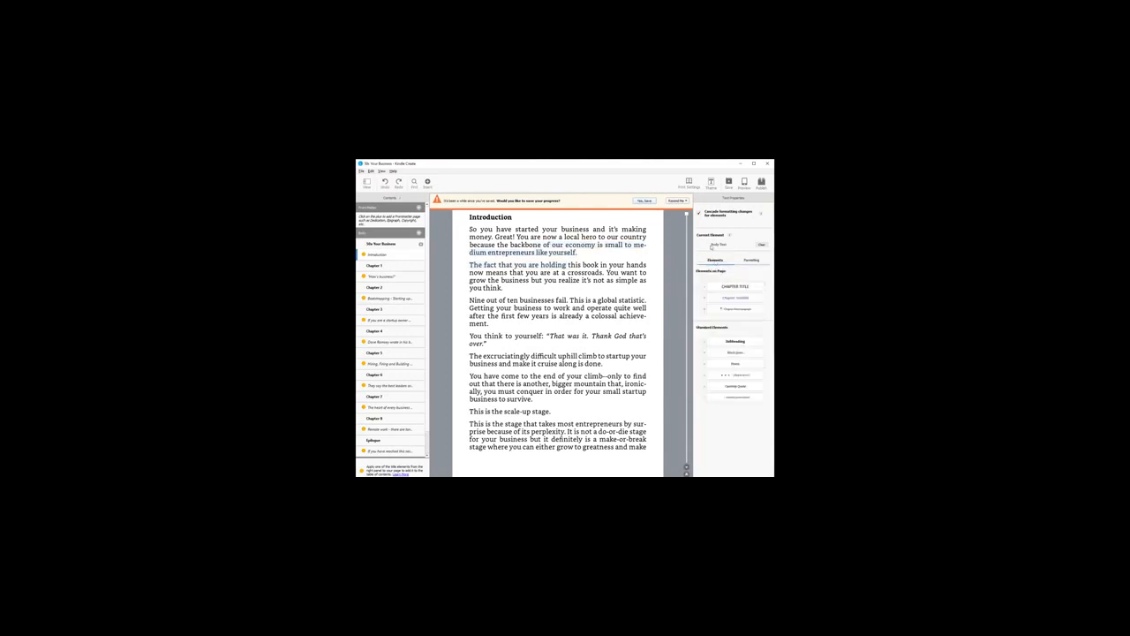
left_click_drag(540, 228, 625, 251)
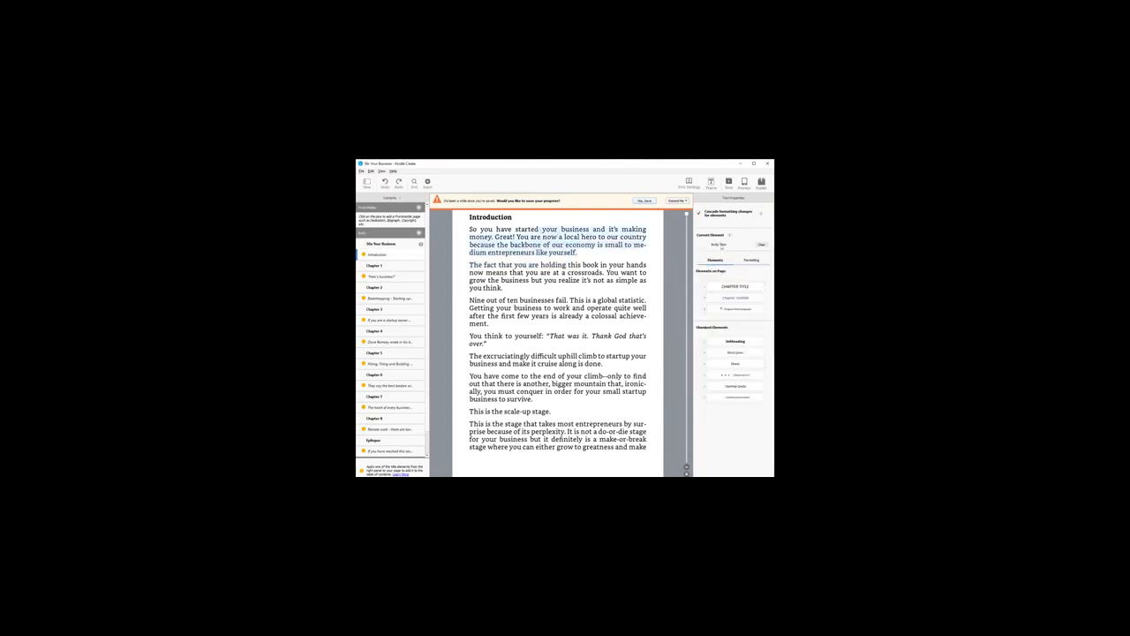
left_click(521, 237)
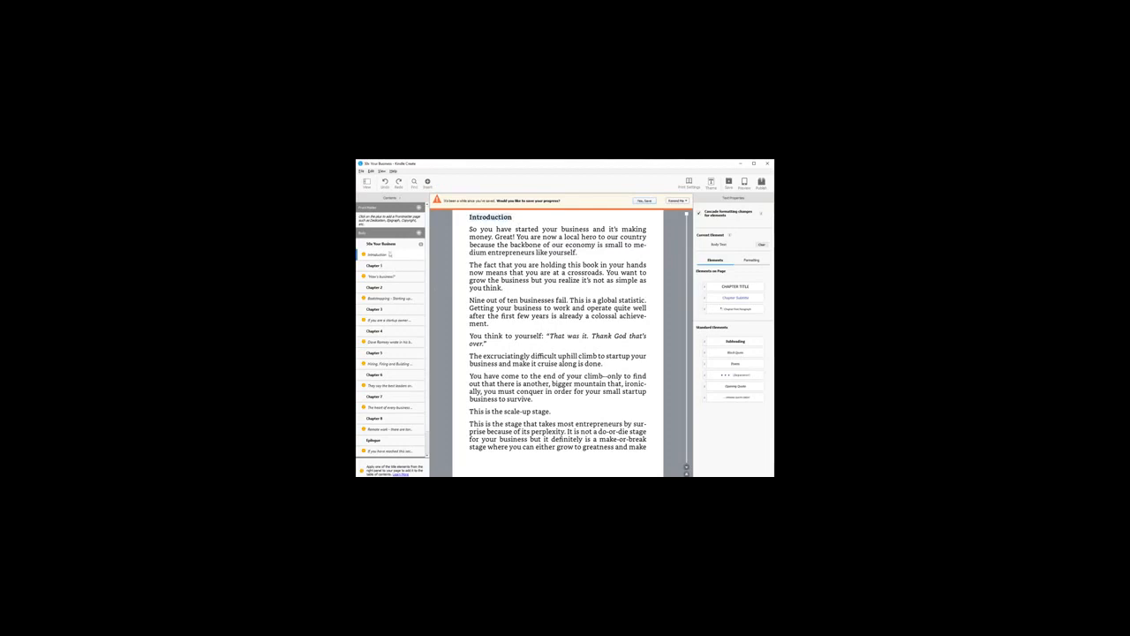
Step: Open the Chapter 1 title page and examine its chapter title, subtitle and opening quote
left_click(419, 233)
left_click(384, 266)
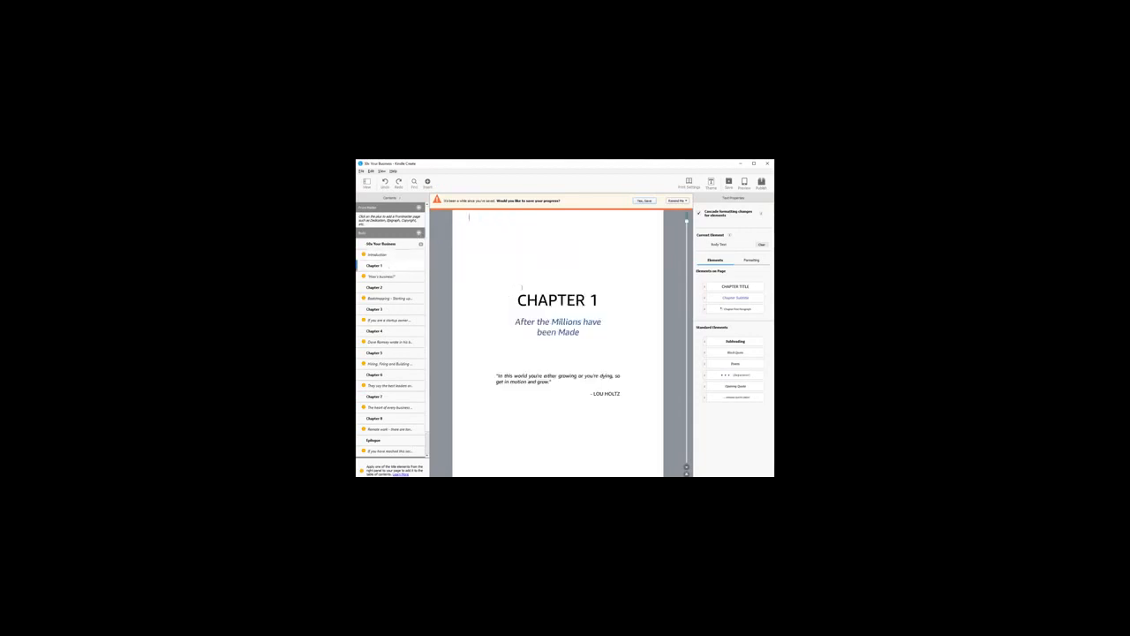
left_click_drag(517, 298, 617, 334)
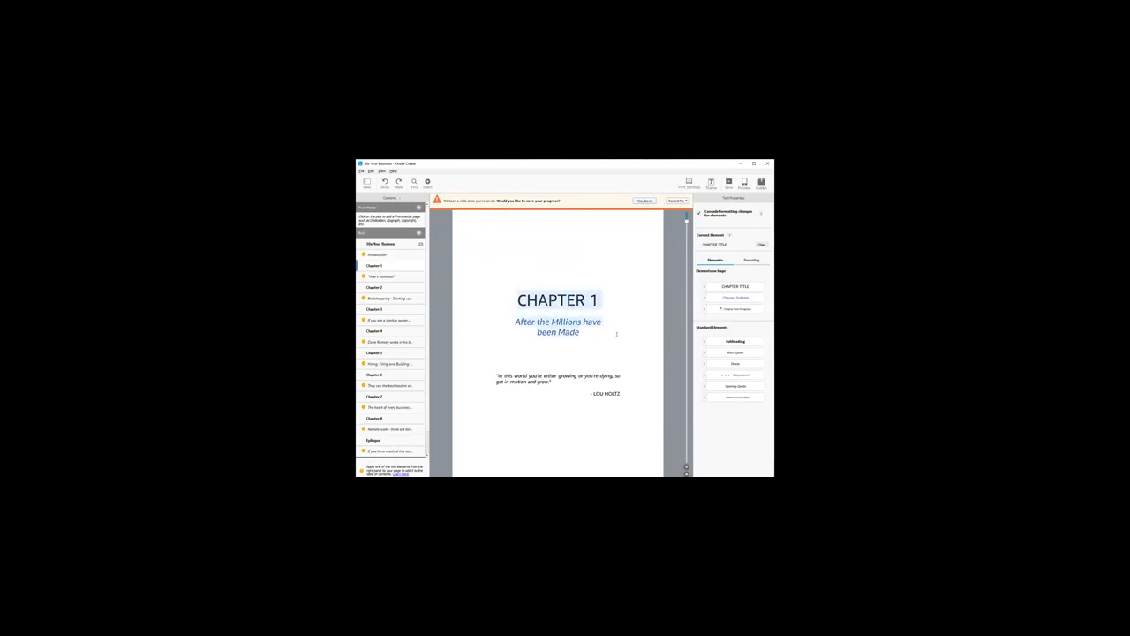
left_click(637, 399)
left_click_drag(518, 301, 584, 300)
left_click(608, 333)
left_click(496, 375)
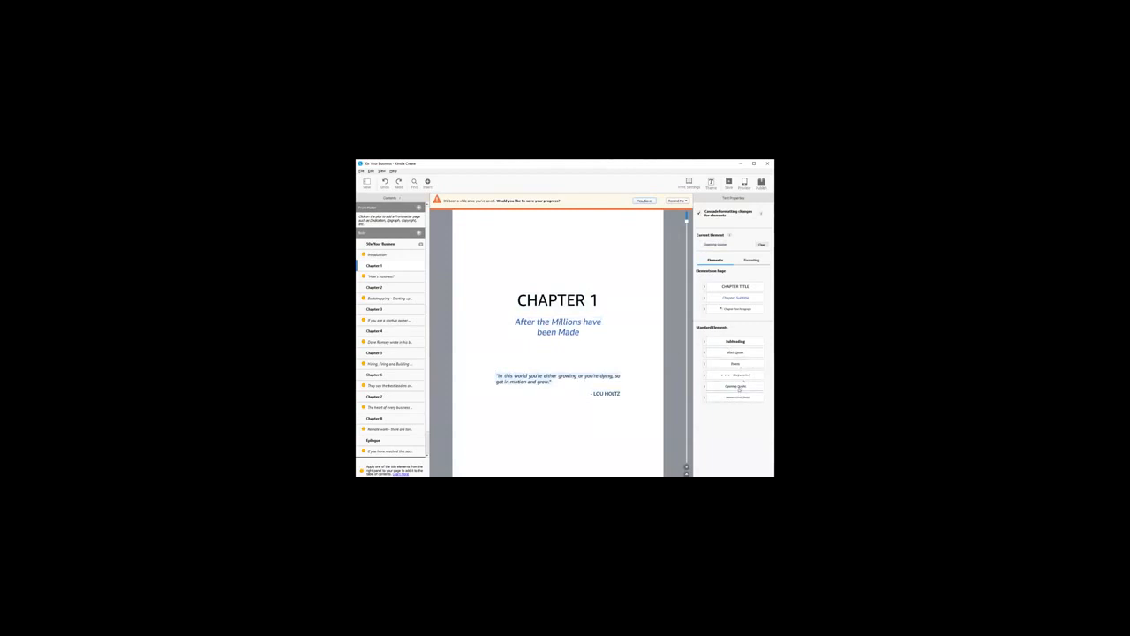
left_click(627, 397)
Step: Page through the "How's business?" section, past the "To Get Moving" list, to the Chapter 2 title page
left_click(379, 276)
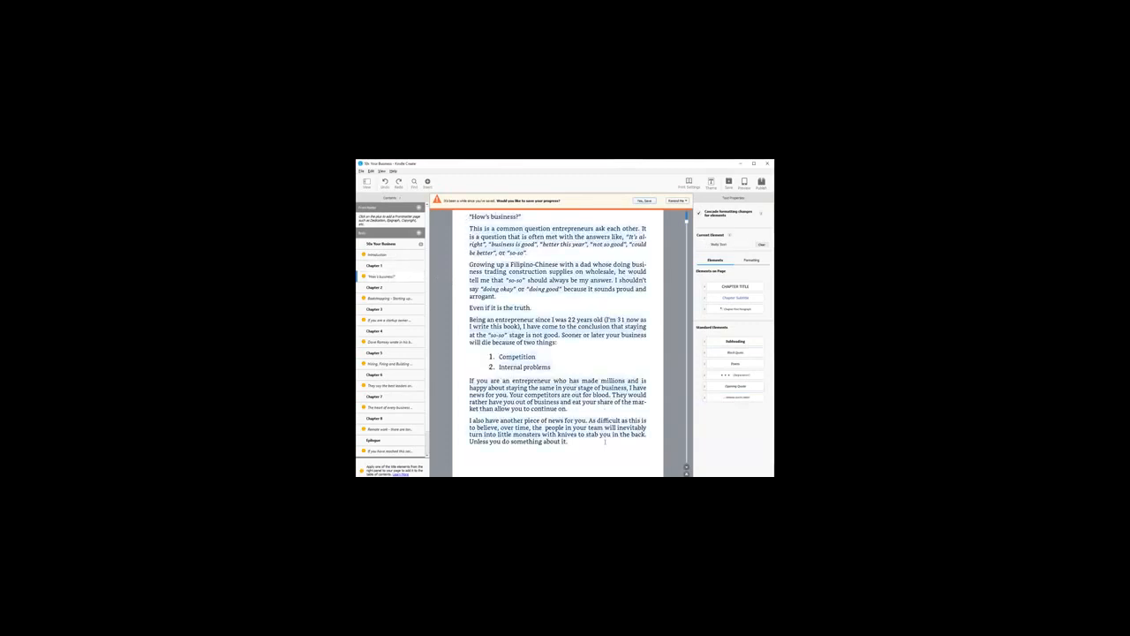
left_click(549, 301)
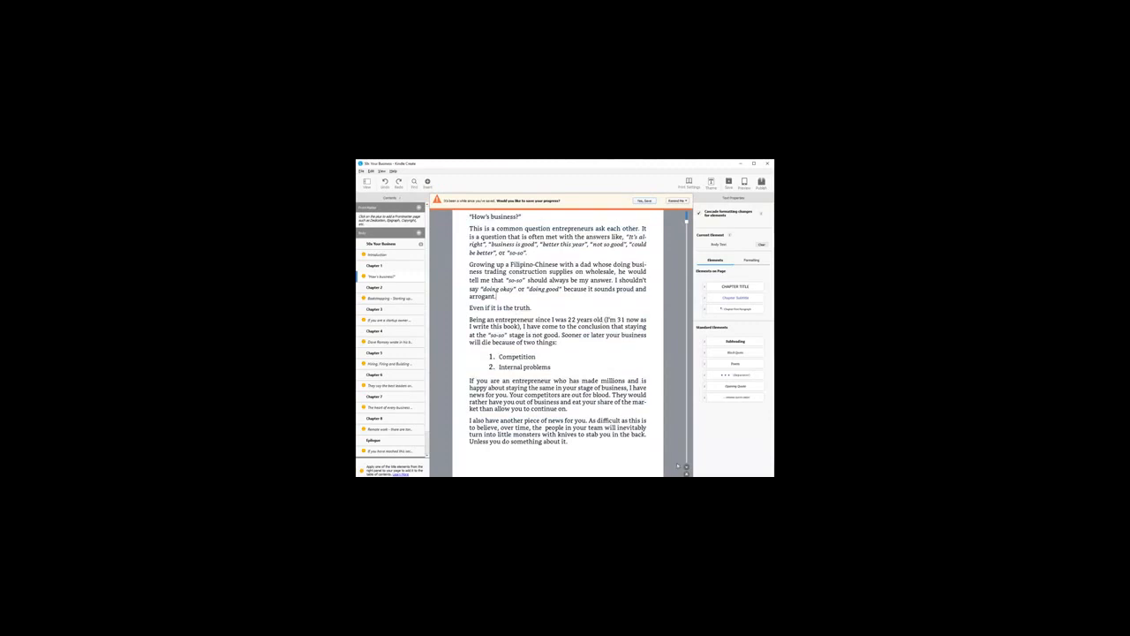
scroll(557, 344, "down", 10)
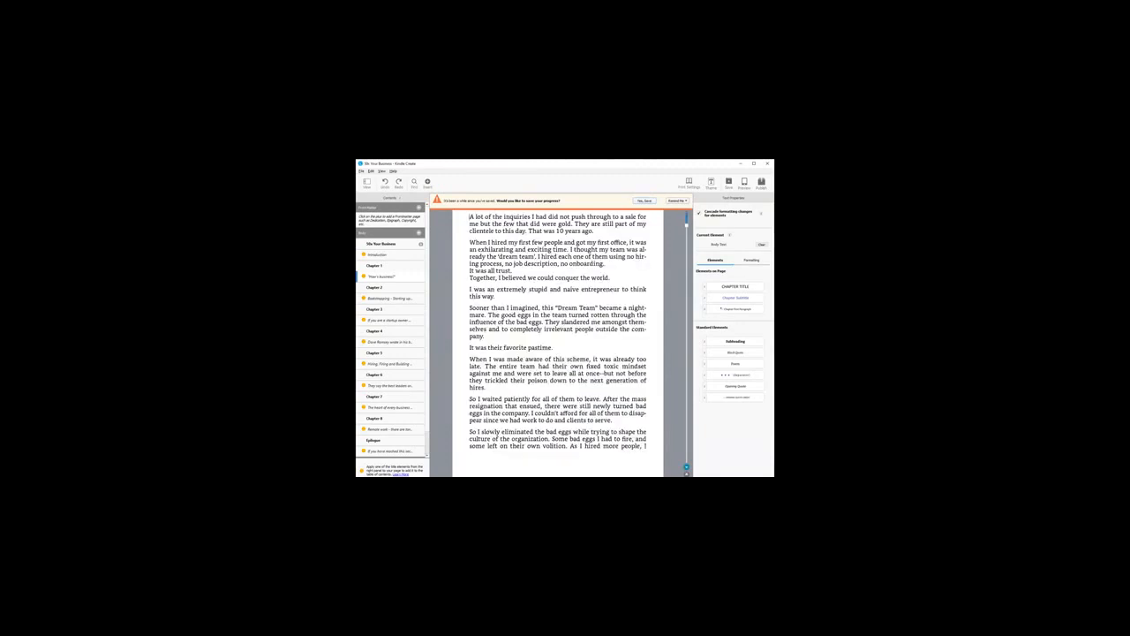
scroll(469, 217, "down", 5)
scroll(469, 216, "down", 5)
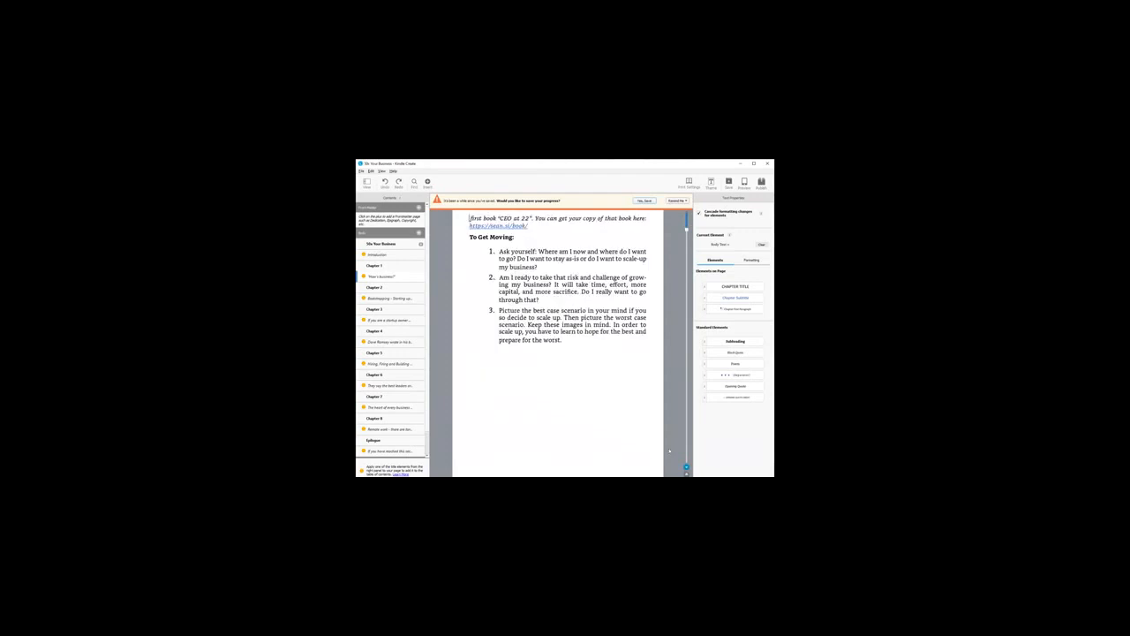
left_click(581, 342)
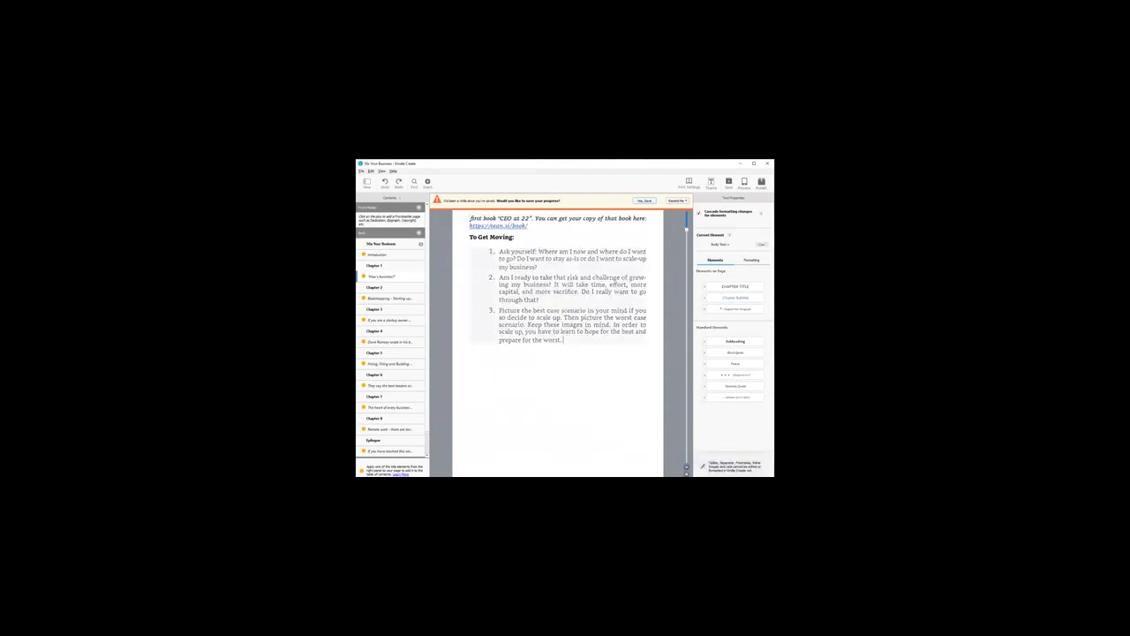
left_click(686, 467)
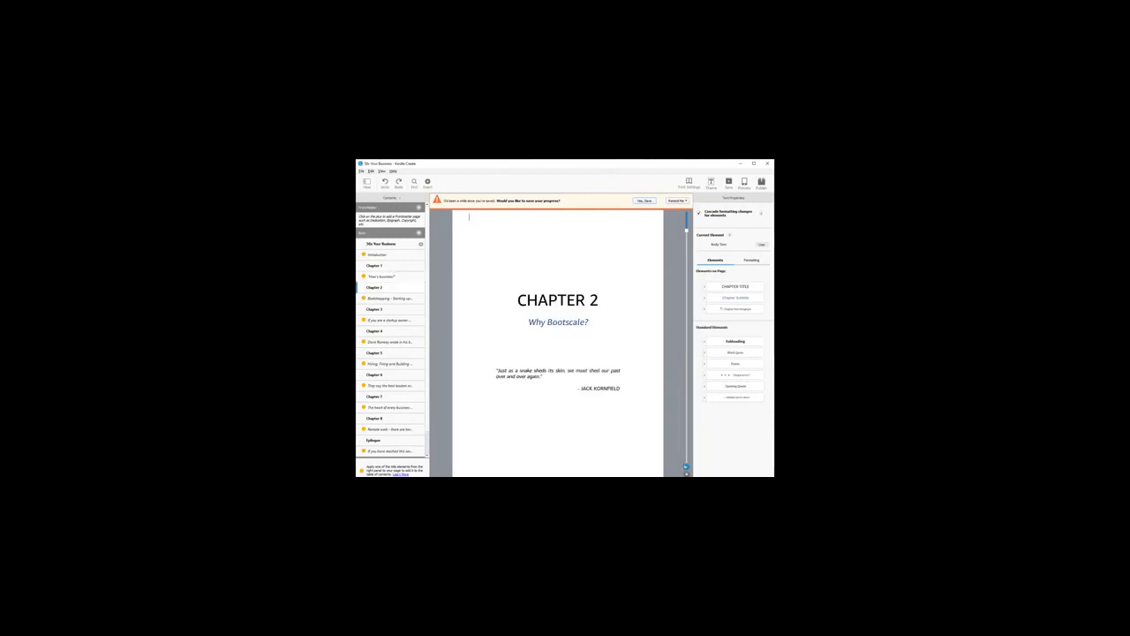
left_click(361, 171)
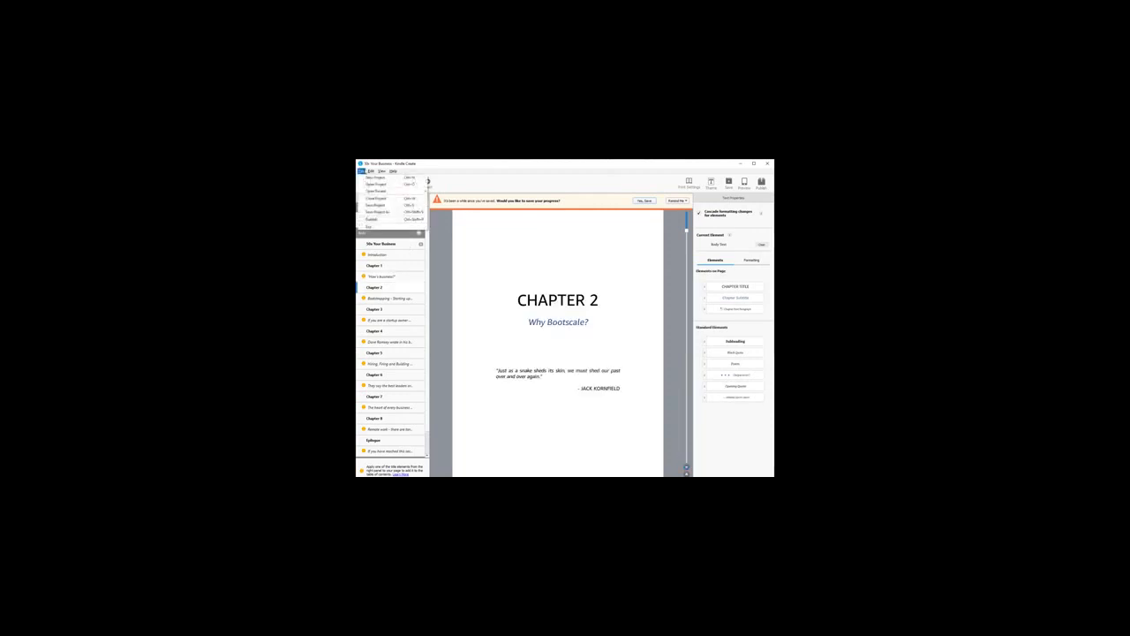
mouse_move(371, 170)
left_click(512, 253)
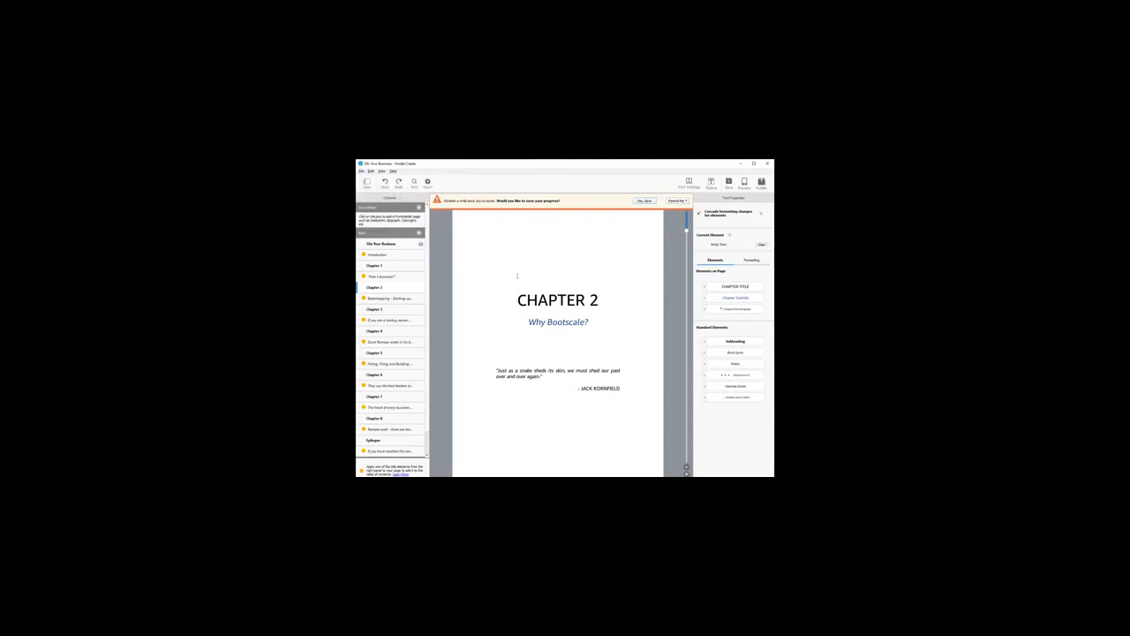
Step: Examine the Chapter 2 title page and page through the Bootstrapping section to the "Human Sacrifice" and "Shedding Skin" headings
left_click(562, 277)
key("shift+Home")
left_click(399, 298)
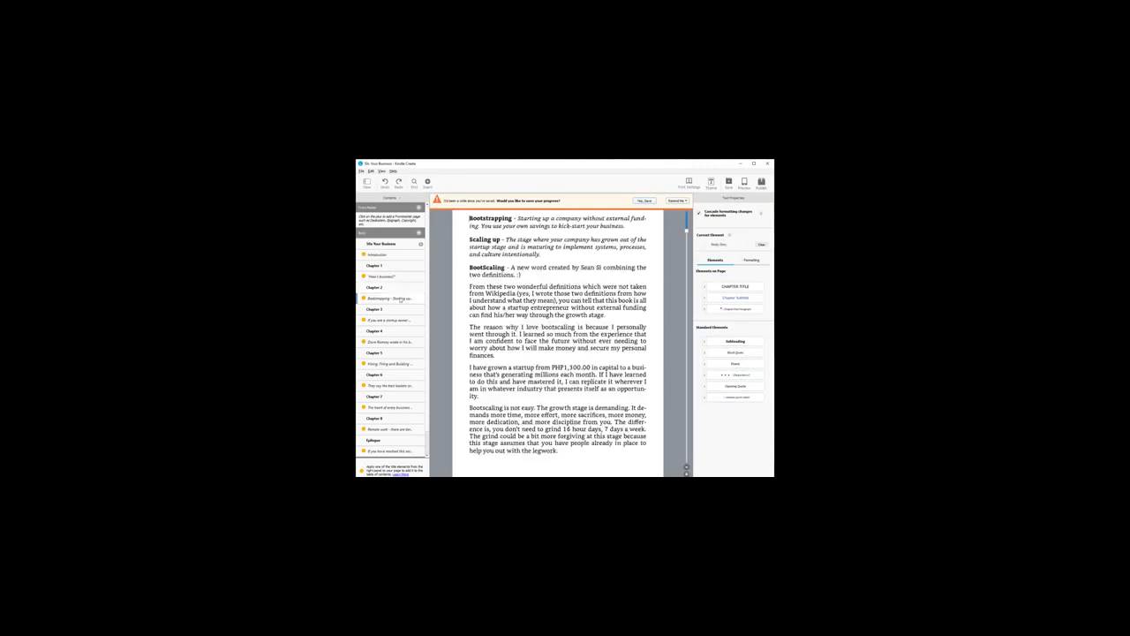
left_click(578, 274)
left_click(687, 468)
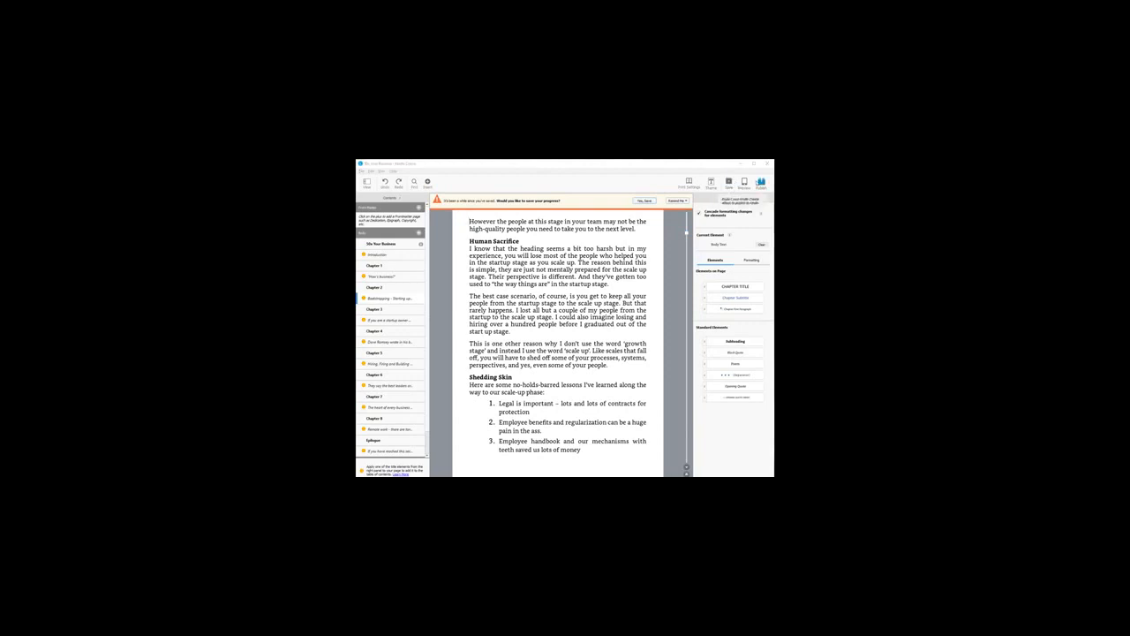
Step: Inspect the Save for Publication dialog for exporting the manuscript as a package, and close it without saving
left_click(760, 183)
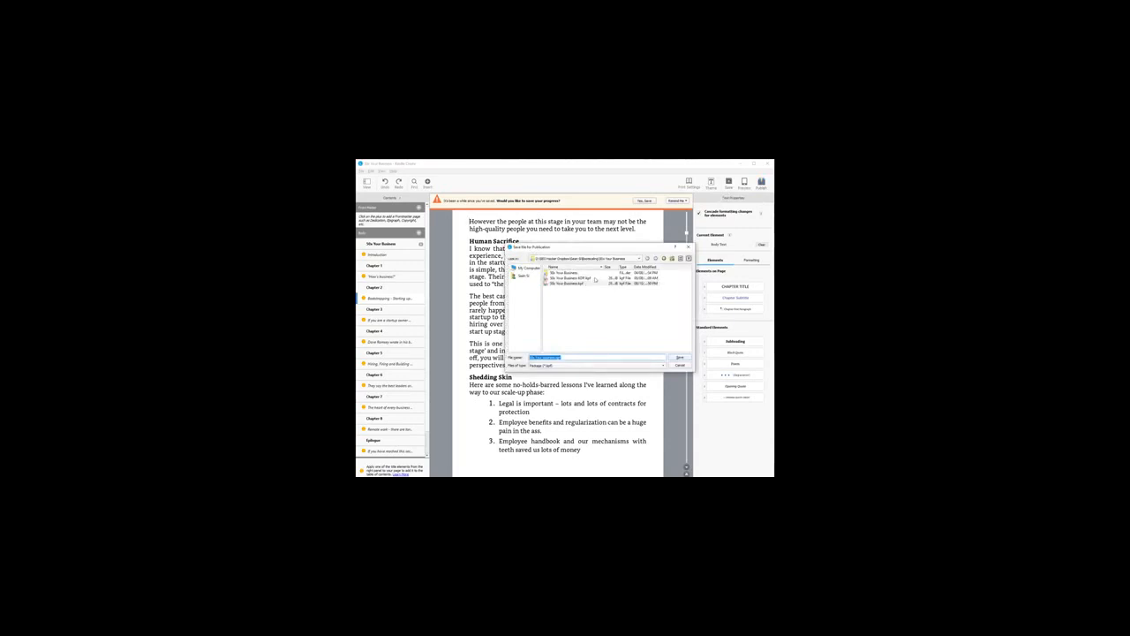
left_click(681, 367)
left_click(361, 170)
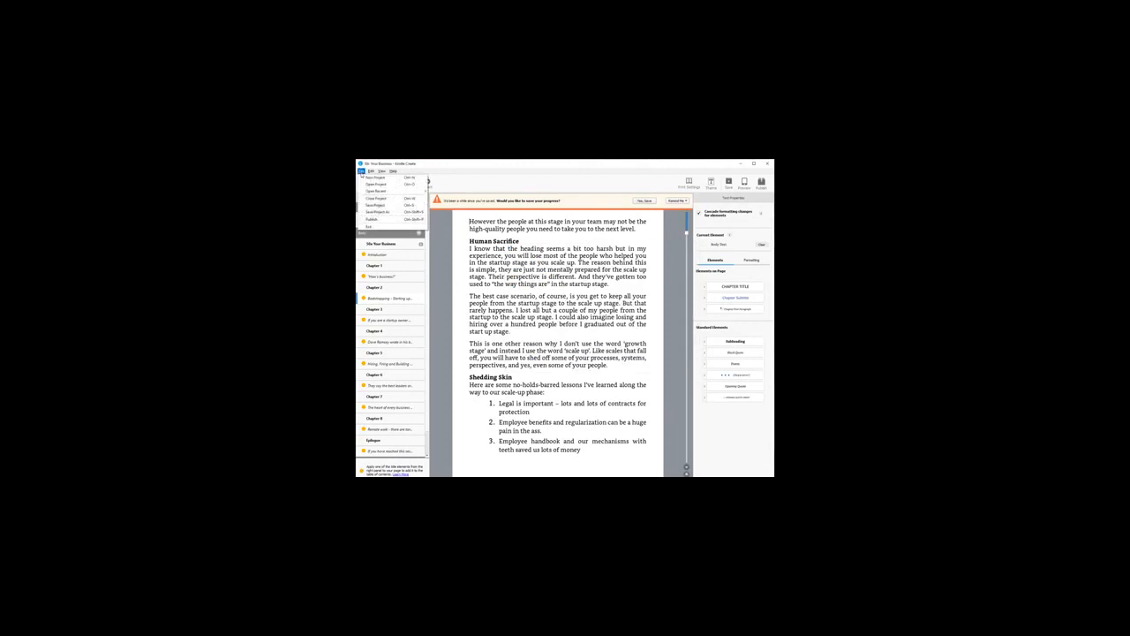
mouse_move(371, 172)
left_click(371, 219)
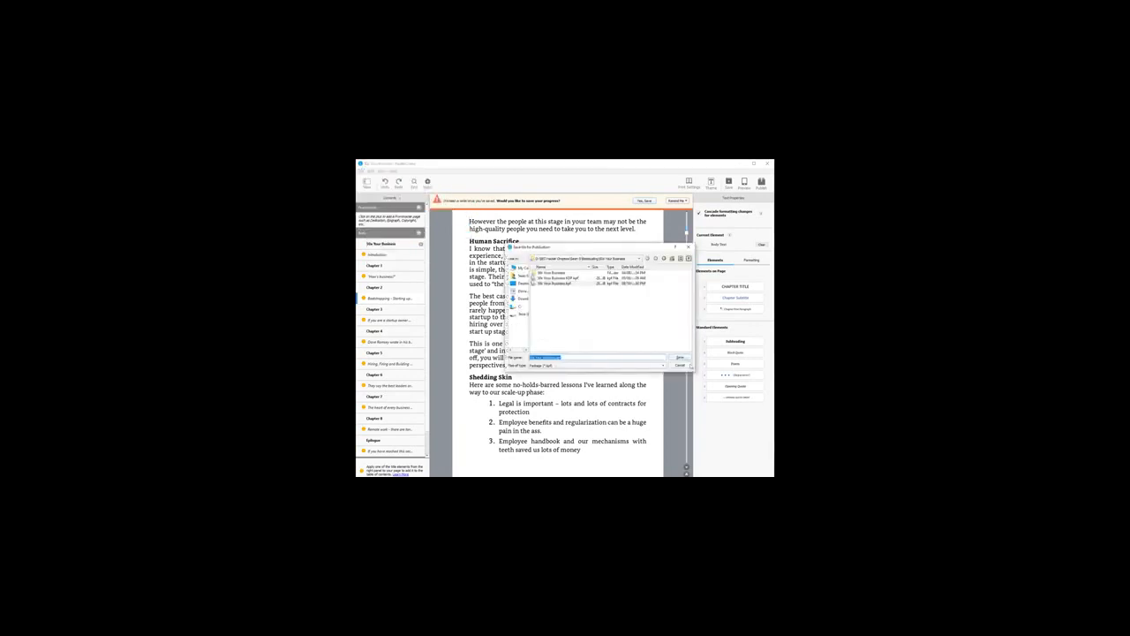
left_click(689, 365)
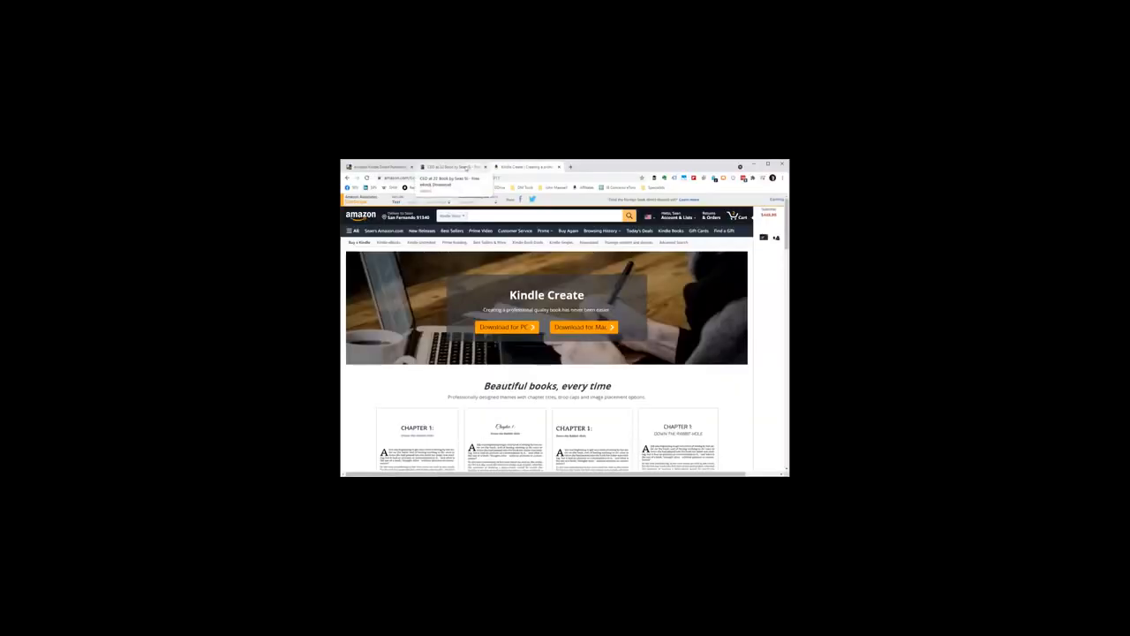
Step: Switch to the Kindle Direct Publishing bookshelf in the browser and review the new title options and Your Books list
left_click(376, 167)
scroll(401, 271, "up", 4)
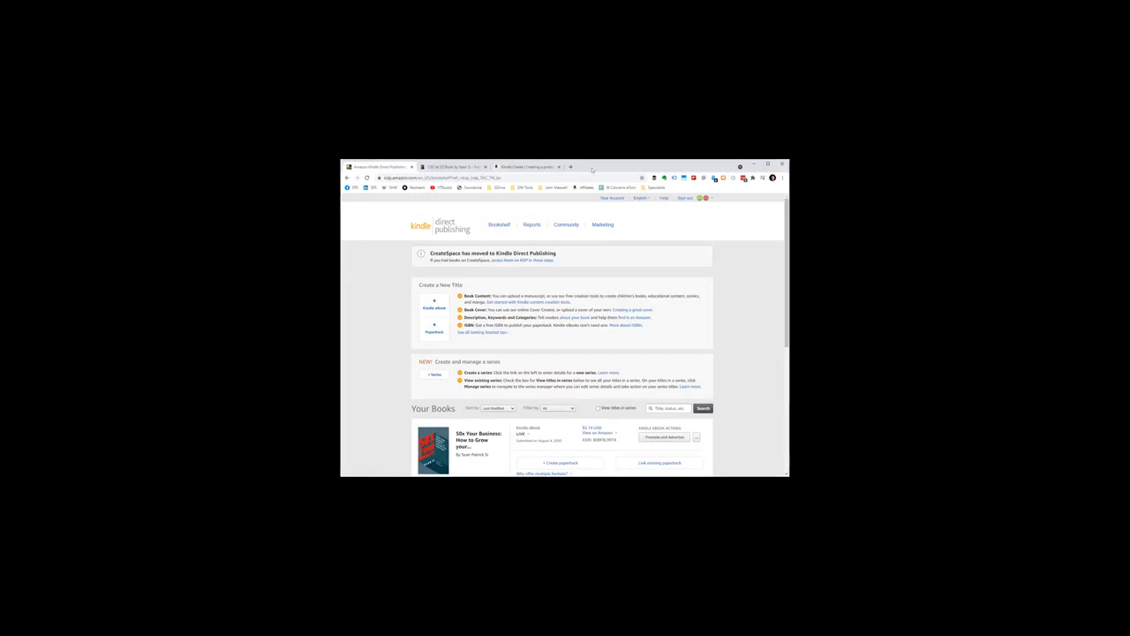
scroll(477, 287, "down", 5)
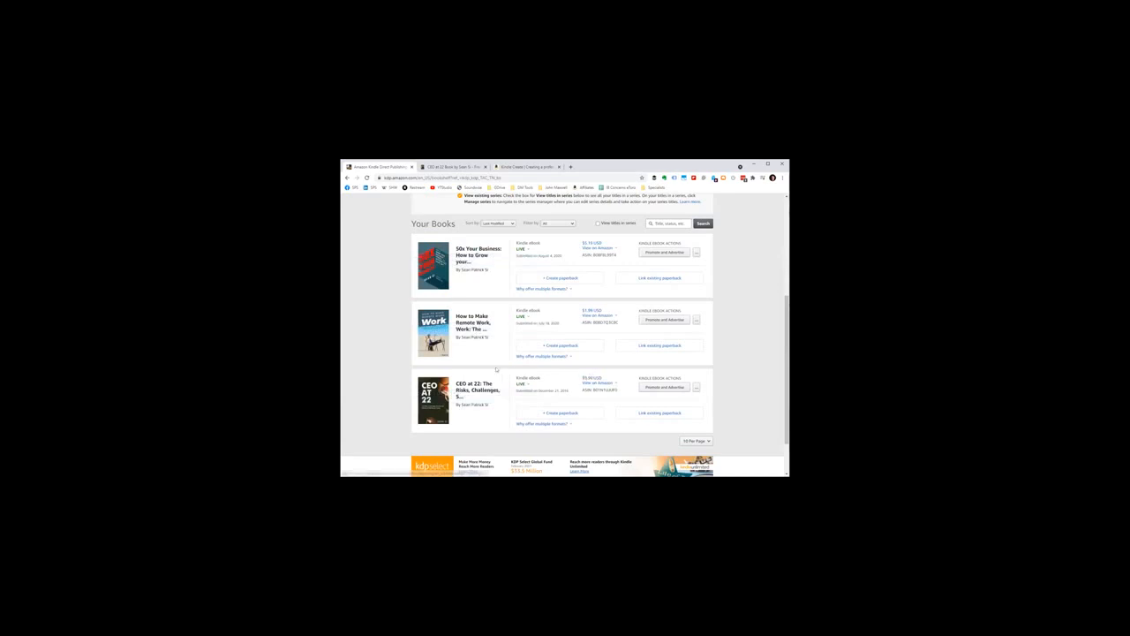
Step: View the live status details of "CEO at 22" and "How to Make Remote Work, Work", and look over the bookshelf
left_click(528, 384)
left_click(527, 385)
left_click(527, 385)
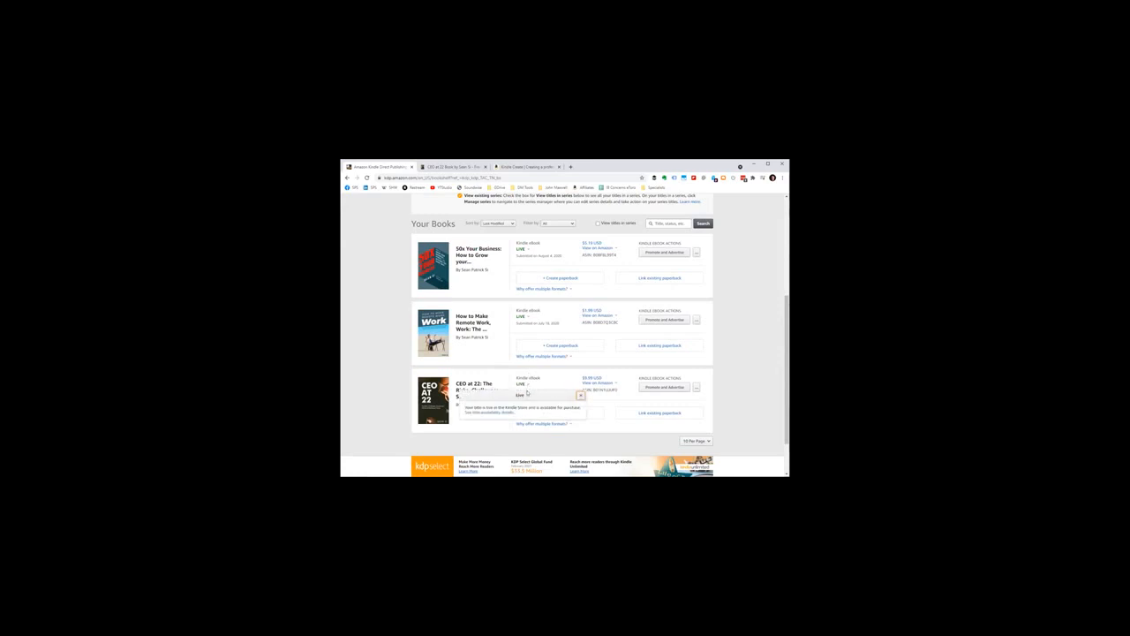
left_click(525, 316)
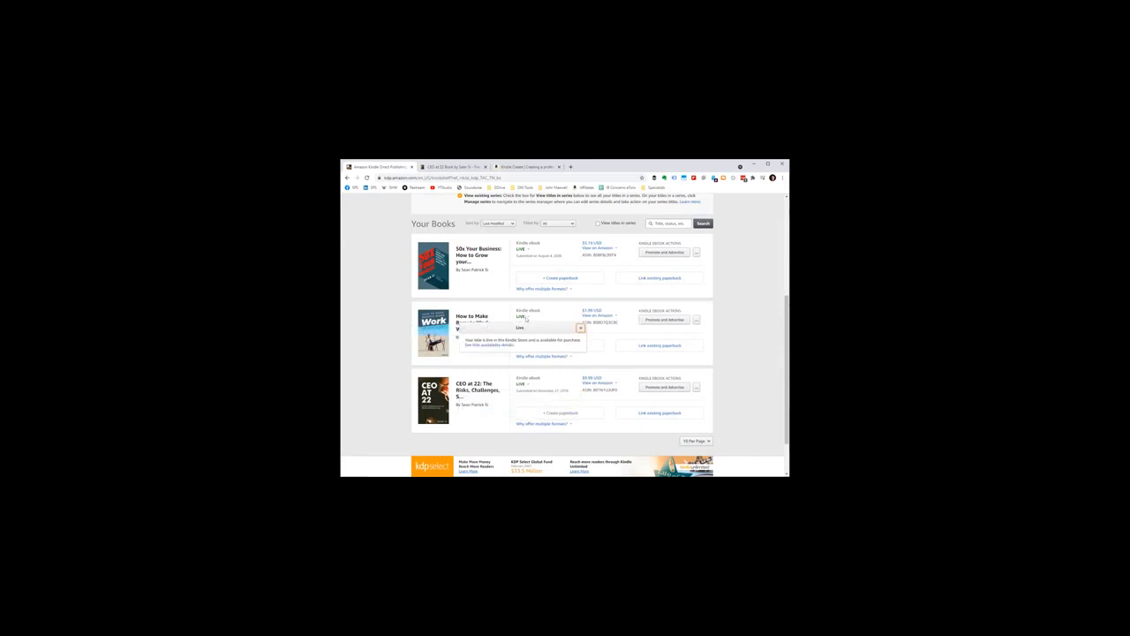
left_click(381, 341)
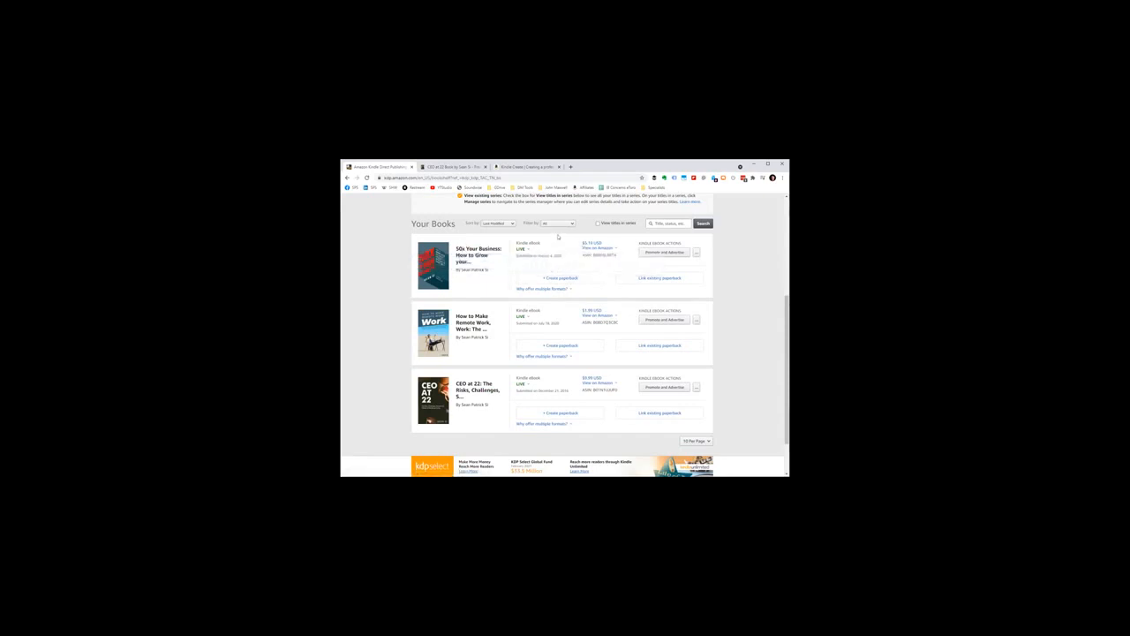
scroll(557, 235, "up", 2)
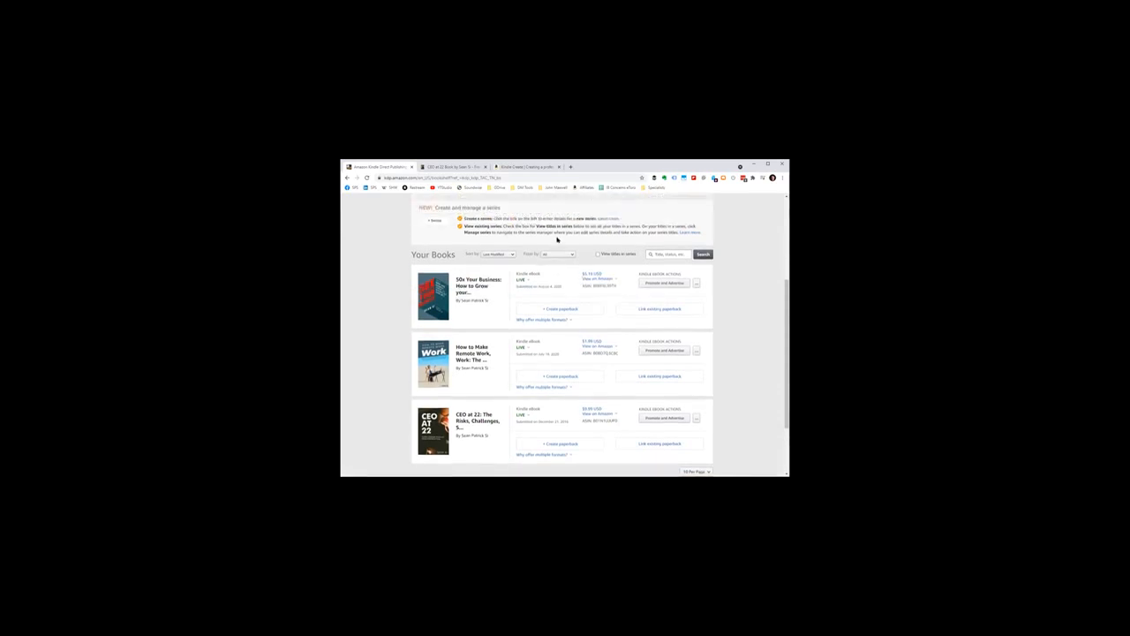
scroll(555, 236, "down", 3)
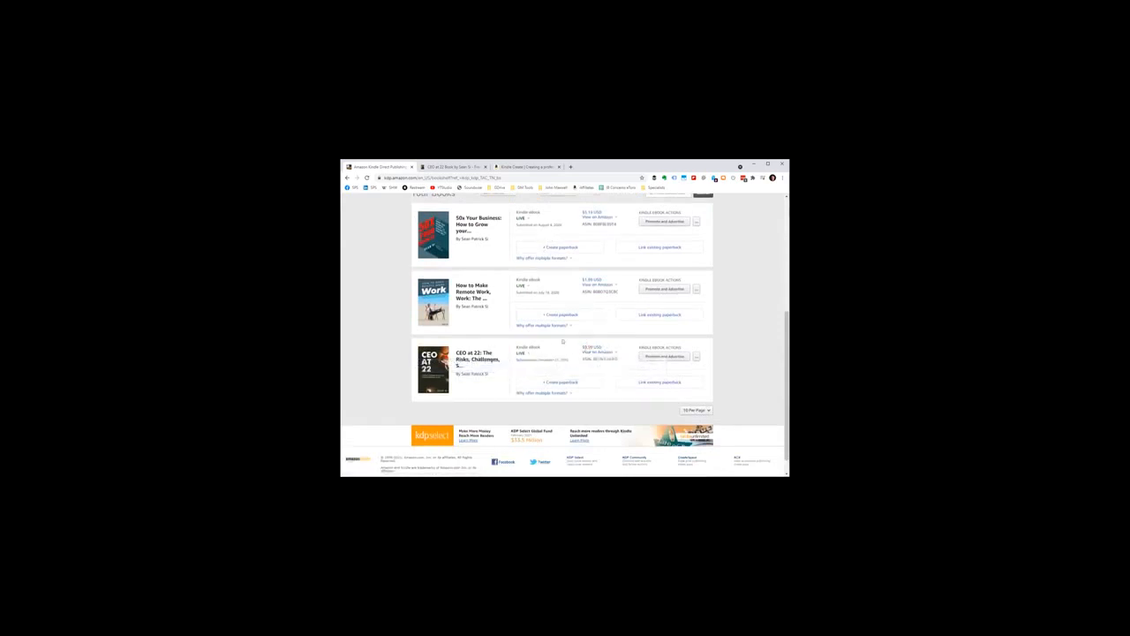
Step: Visit the "CEO at 22" book website, check its ebook purchase link, and close the PayPal checkout page
left_click(443, 169)
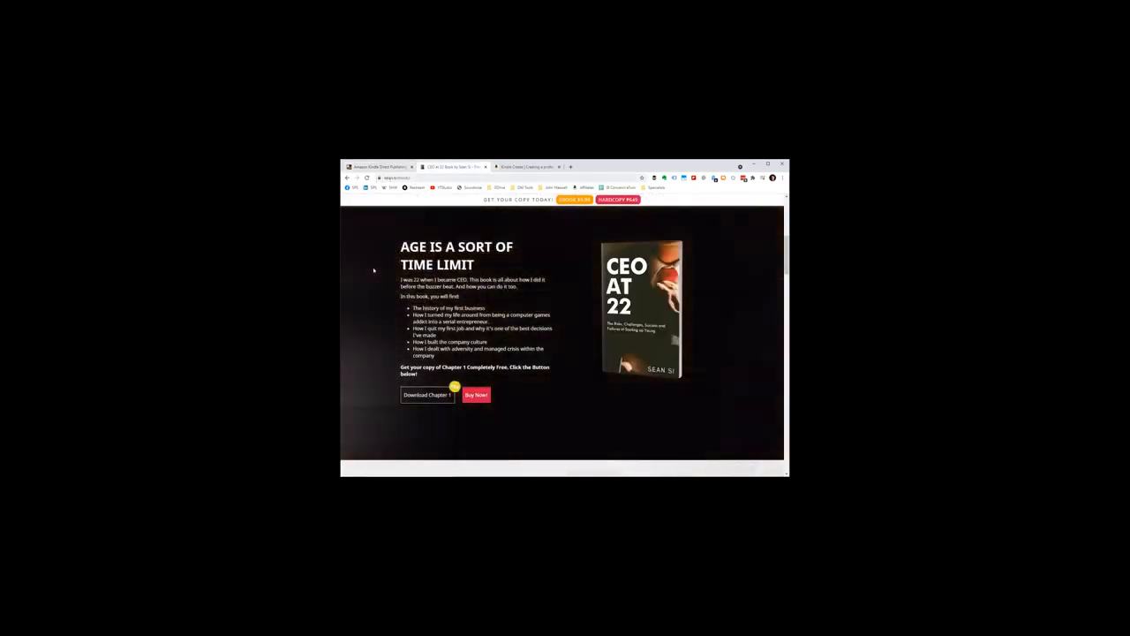
left_click(418, 177)
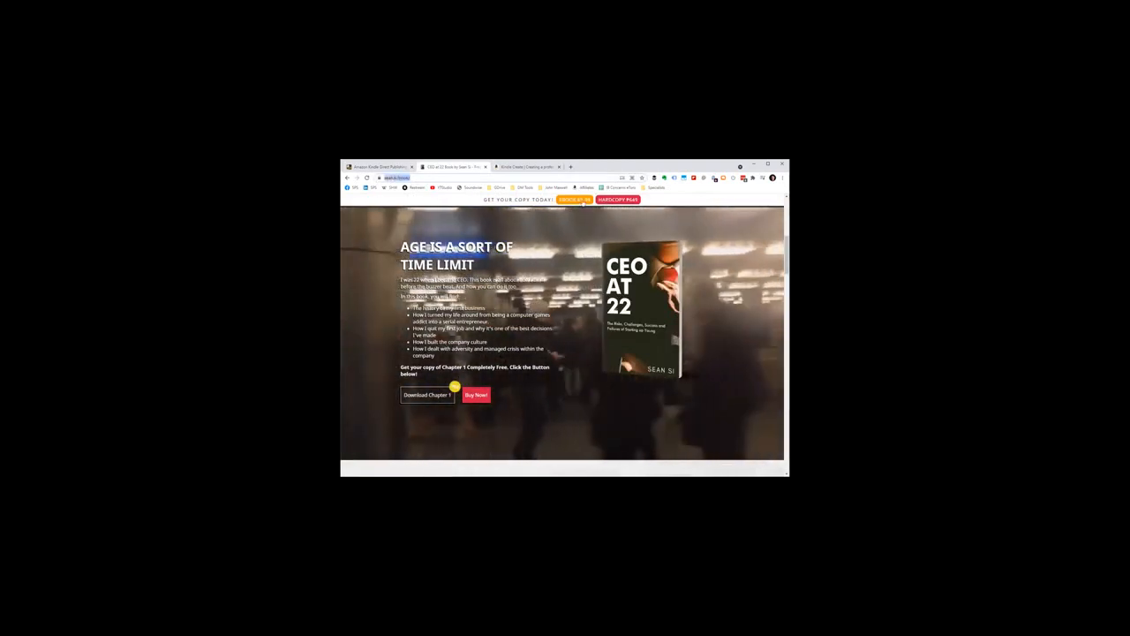
left_click(583, 202)
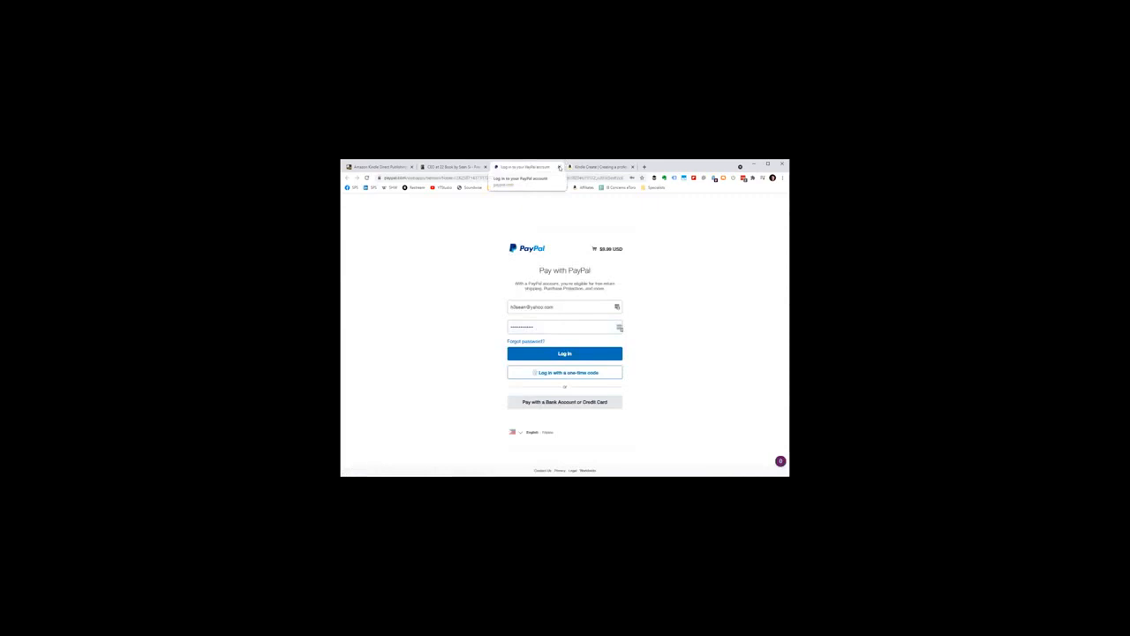
left_click(559, 167)
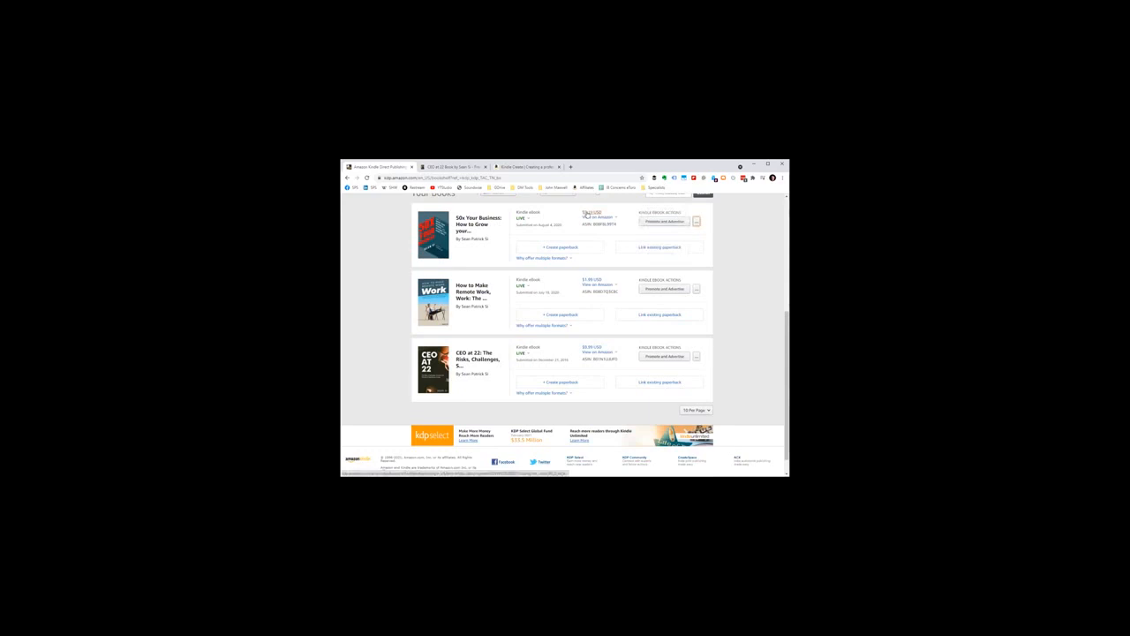
Step: Review the bookshelf and open the additional Kindle eBook actions for "50x Your Business"
mouse_move(696, 221)
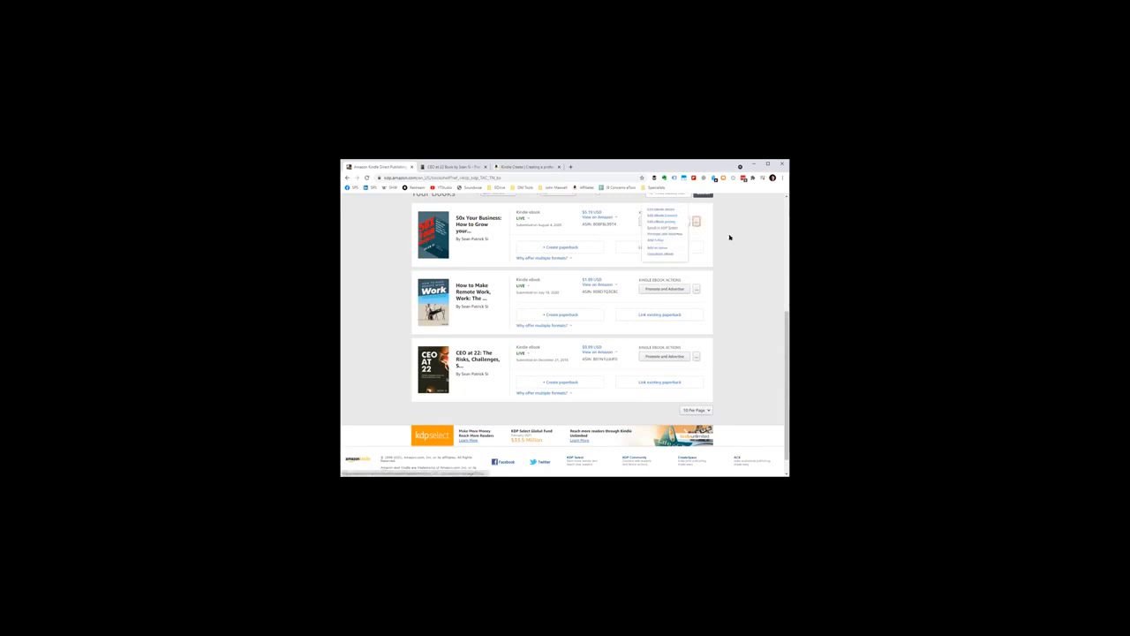
scroll(740, 234, "up", 6)
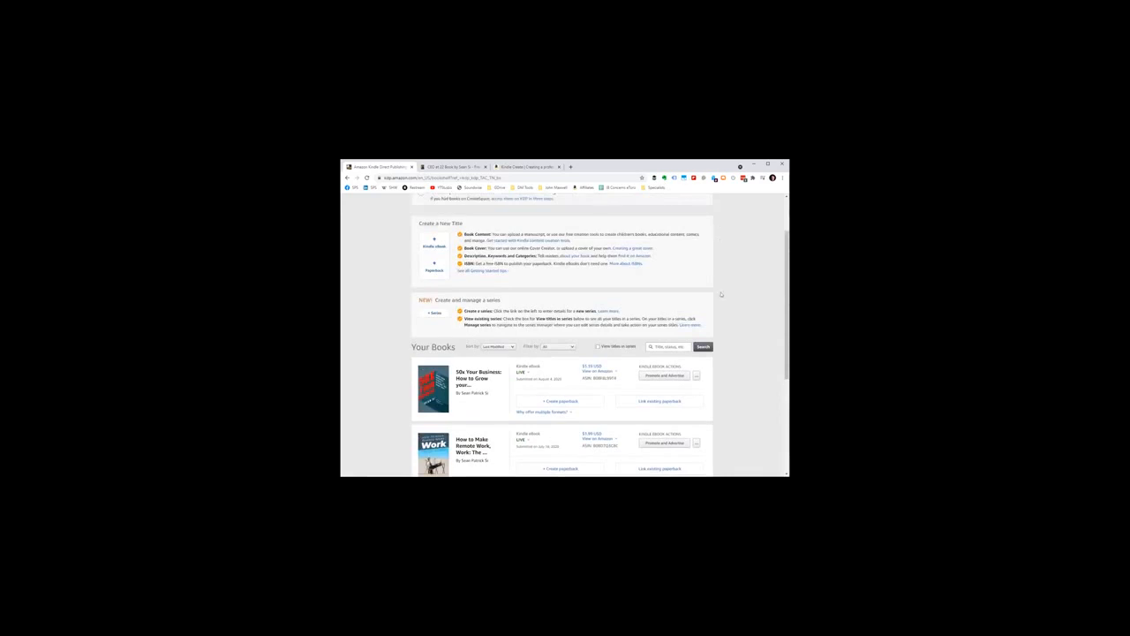
scroll(724, 290, "up", 2)
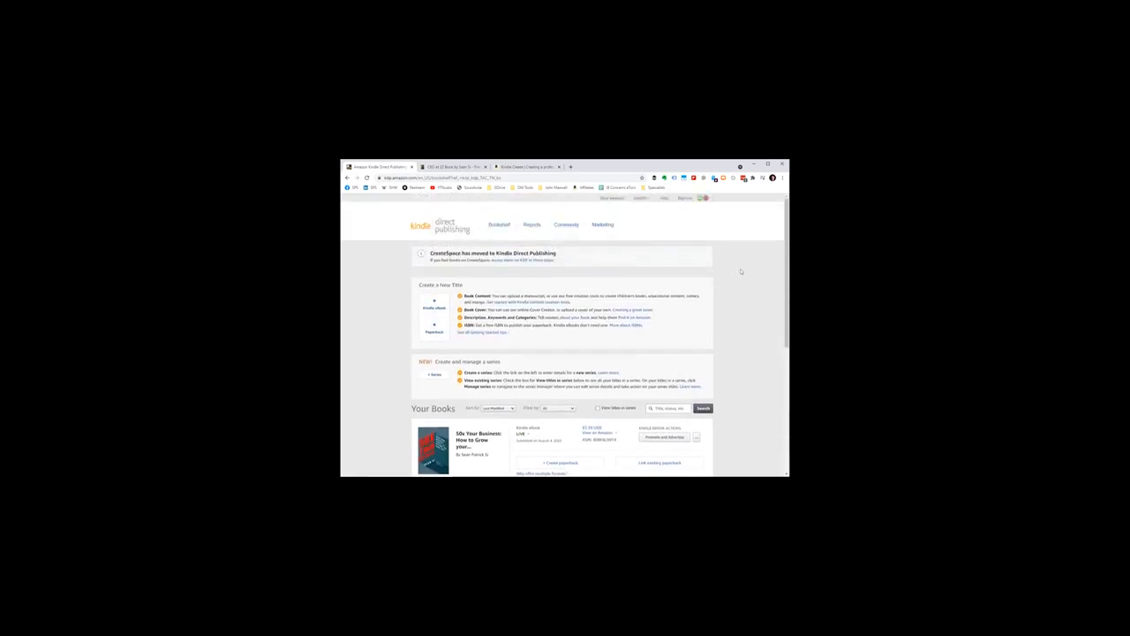
scroll(741, 268, "down", 3)
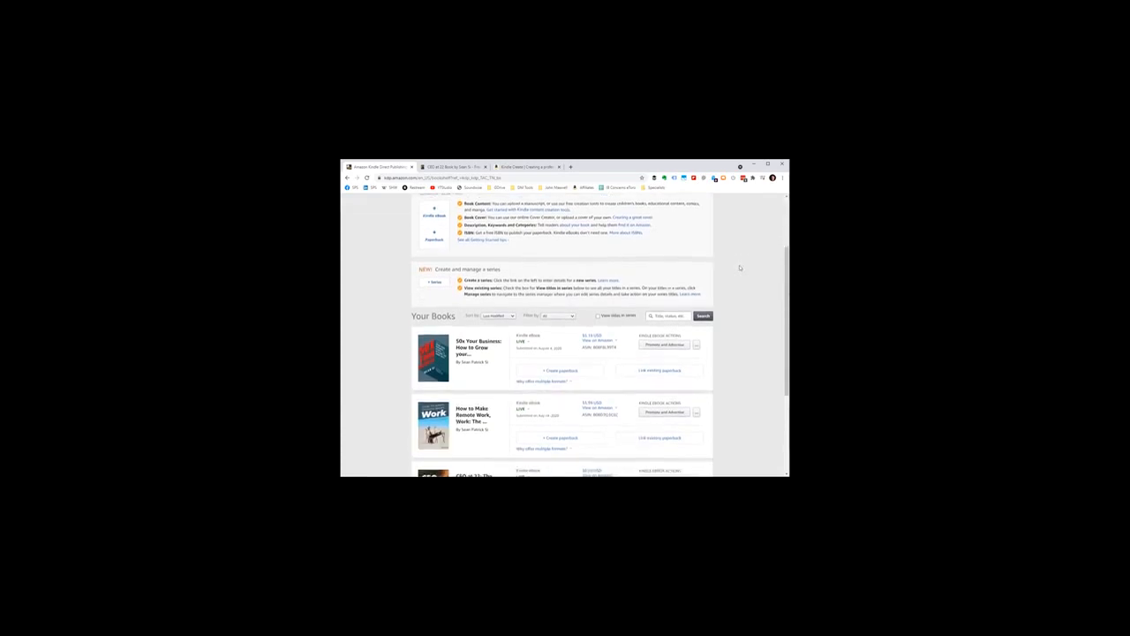
left_click(696, 345)
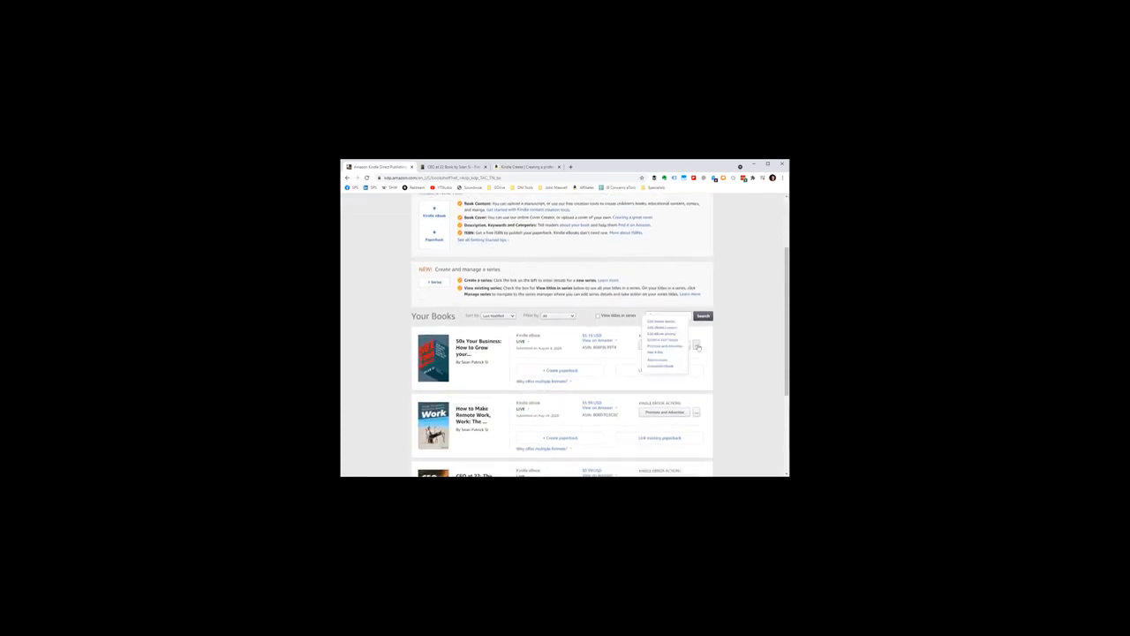
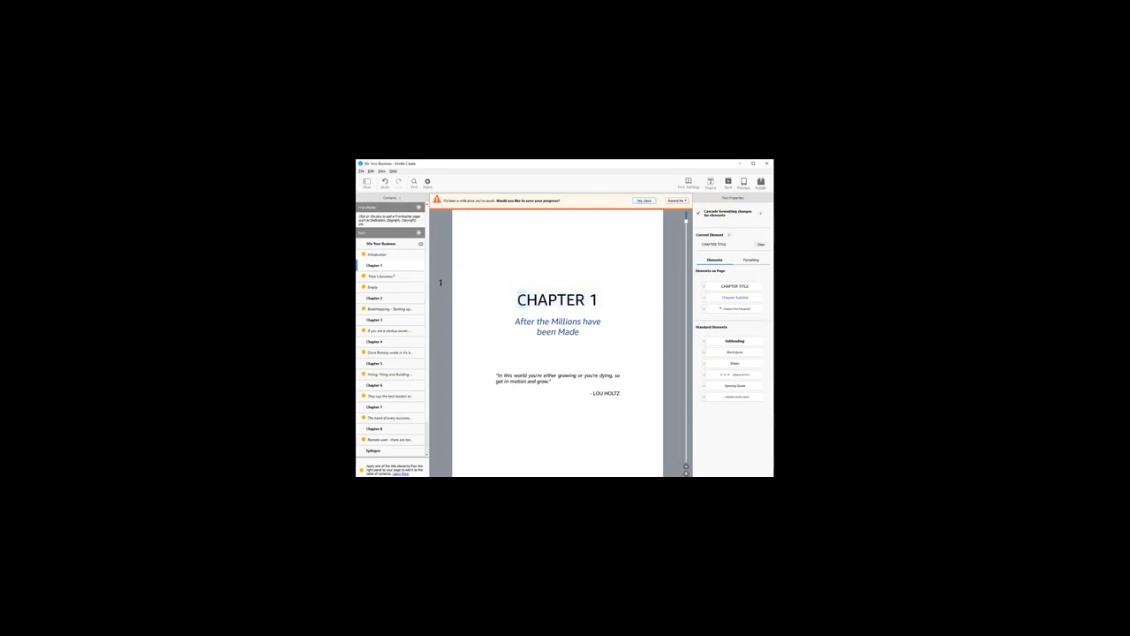
Step: Highlight the Chapter 1 heading, subtitle and quote, and look at the page types available for the book's body
left_click_drag(513, 296, 618, 366)
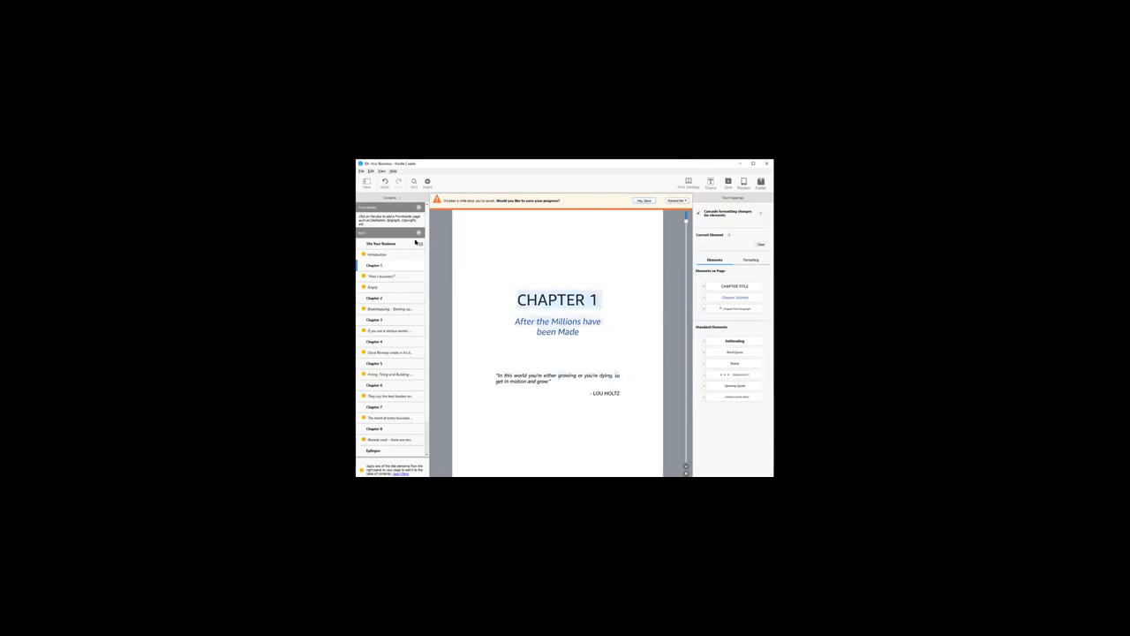
left_click(419, 232)
left_click(514, 299)
left_click_drag(514, 299, 619, 305)
Step: Delete the empty page from the book's body contents
left_click(387, 289)
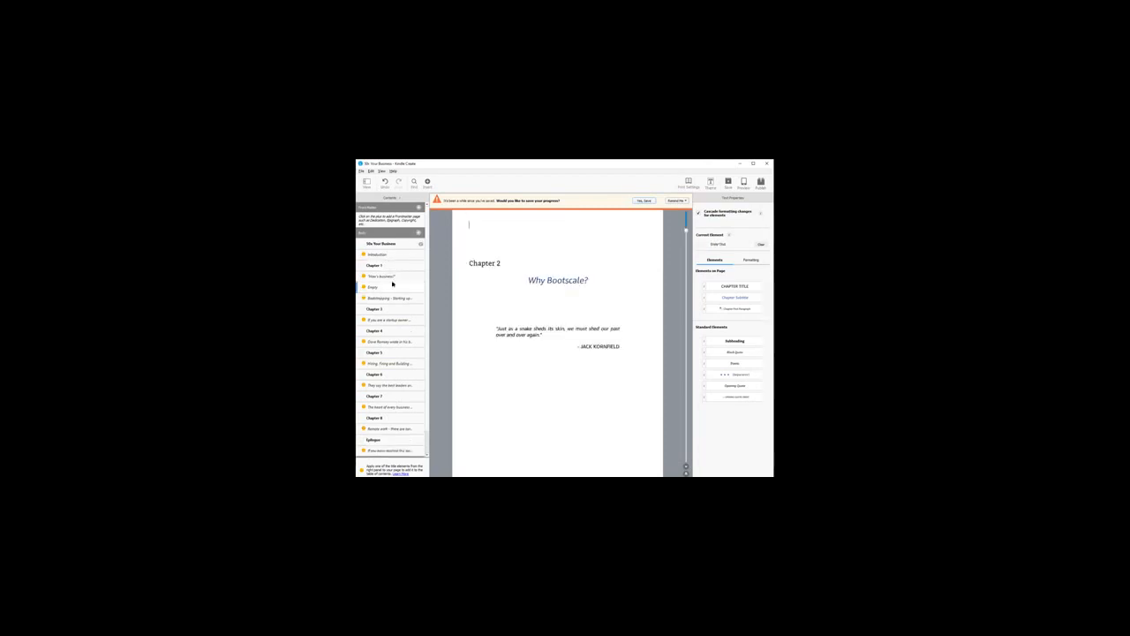
key("Delete")
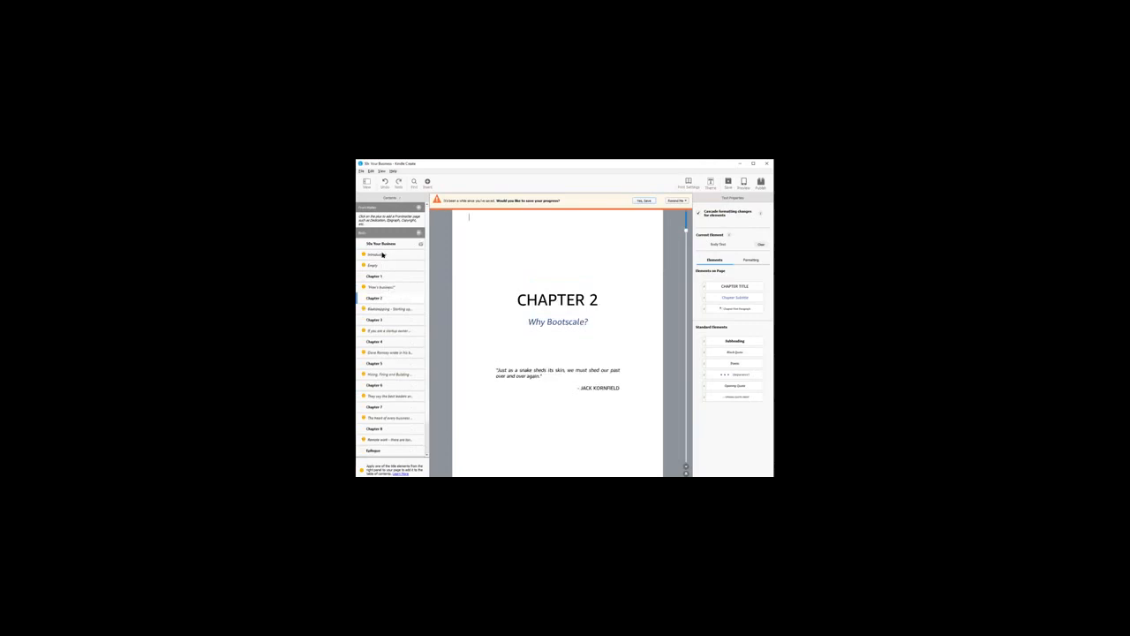
left_click(386, 264)
Step: Highlight the Chapter 1 title page, look at the Part Page form for adding a body page, and cancel it
left_click_drag(516, 298, 633, 414)
left_click(419, 232)
left_click(441, 236)
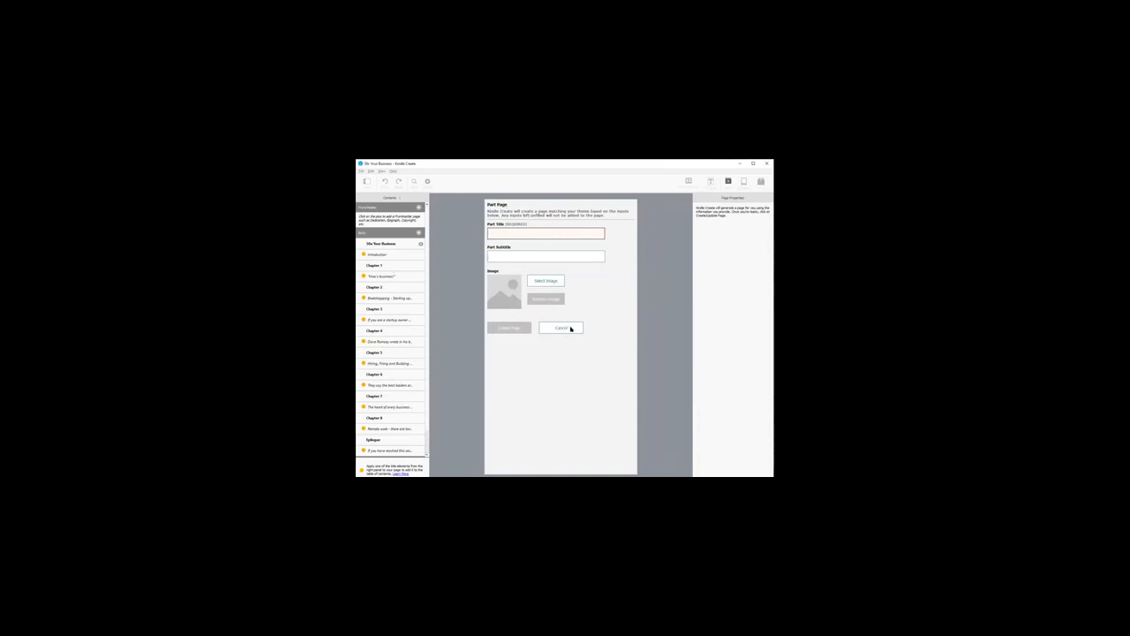
left_click(575, 329)
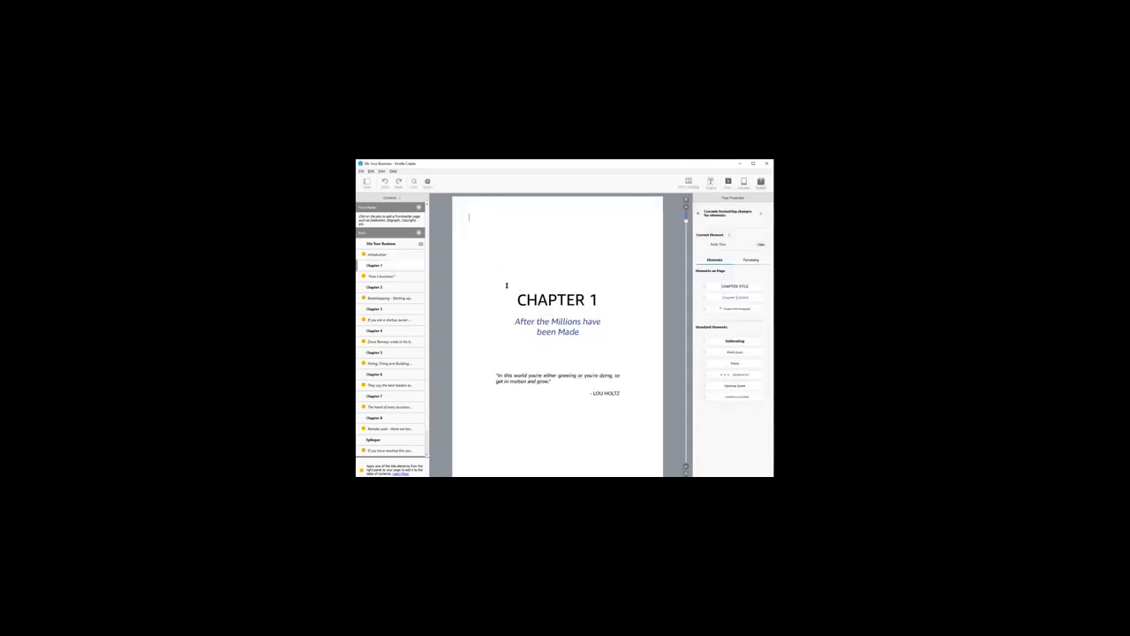
Step: Review the "How's business?" section that follows the Chapter 1 title page, highlighting its text and paging through it
left_click(516, 322)
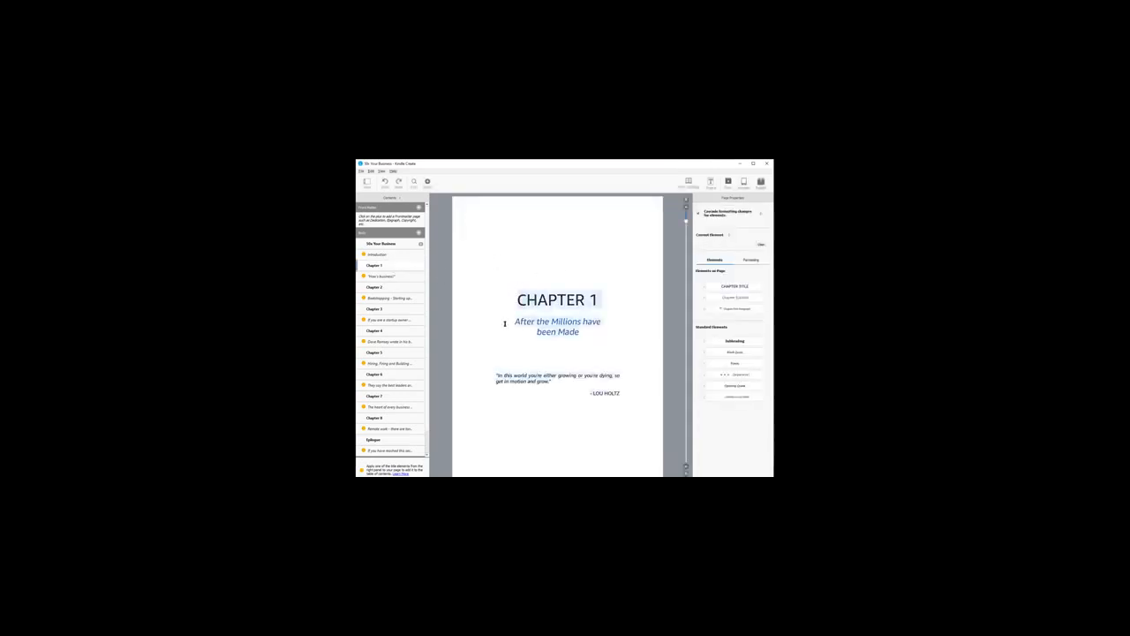
left_click(399, 277)
left_click_drag(592, 419, 603, 451)
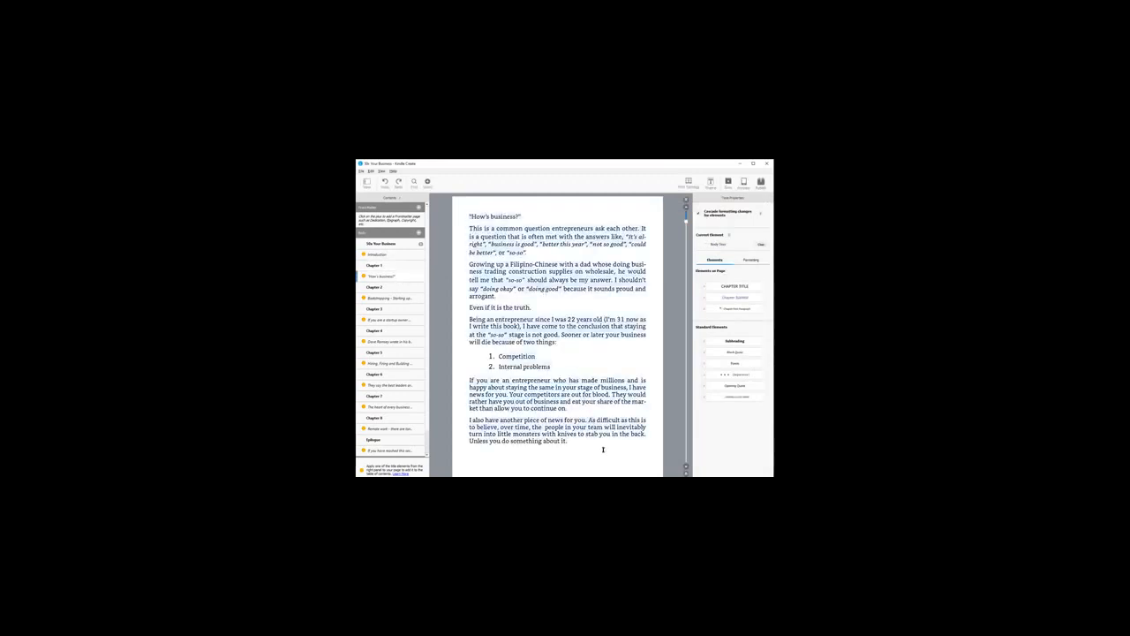
left_click(687, 467)
left_click(687, 466)
mouse_move(686, 228)
left_mouse_down()
mouse_move(686, 244)
mouse_move(686, 209)
left_mouse_up()
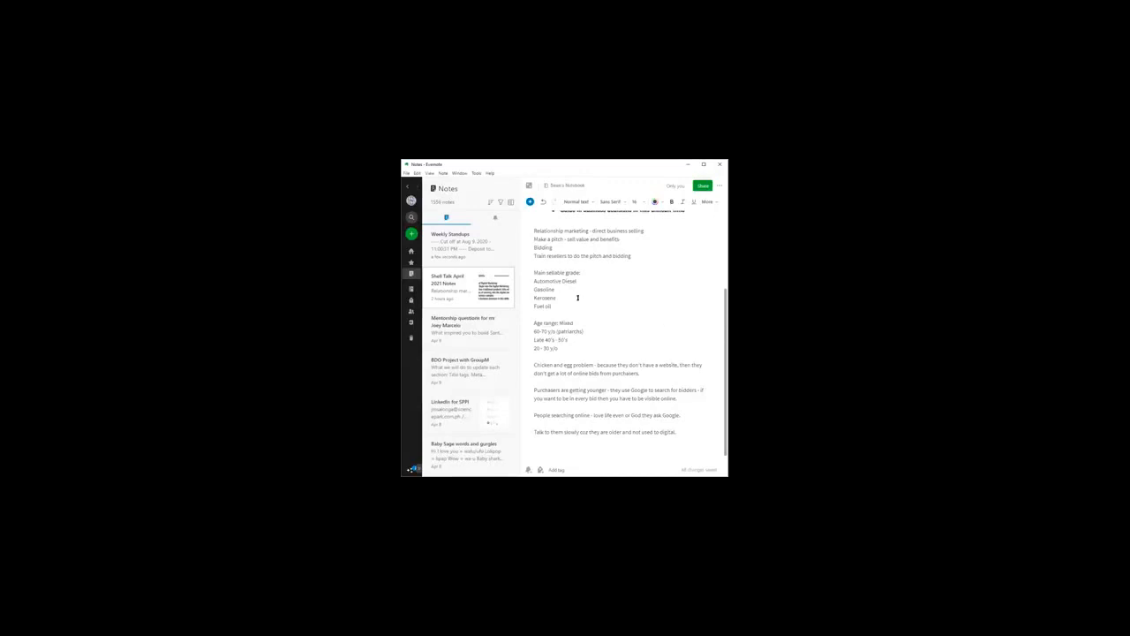
Step: Switch to Evernote, widen the window to show the full sidebar, and look over the "Shell Talk April 2021 Notes" note
scroll(618, 313, "up", 3)
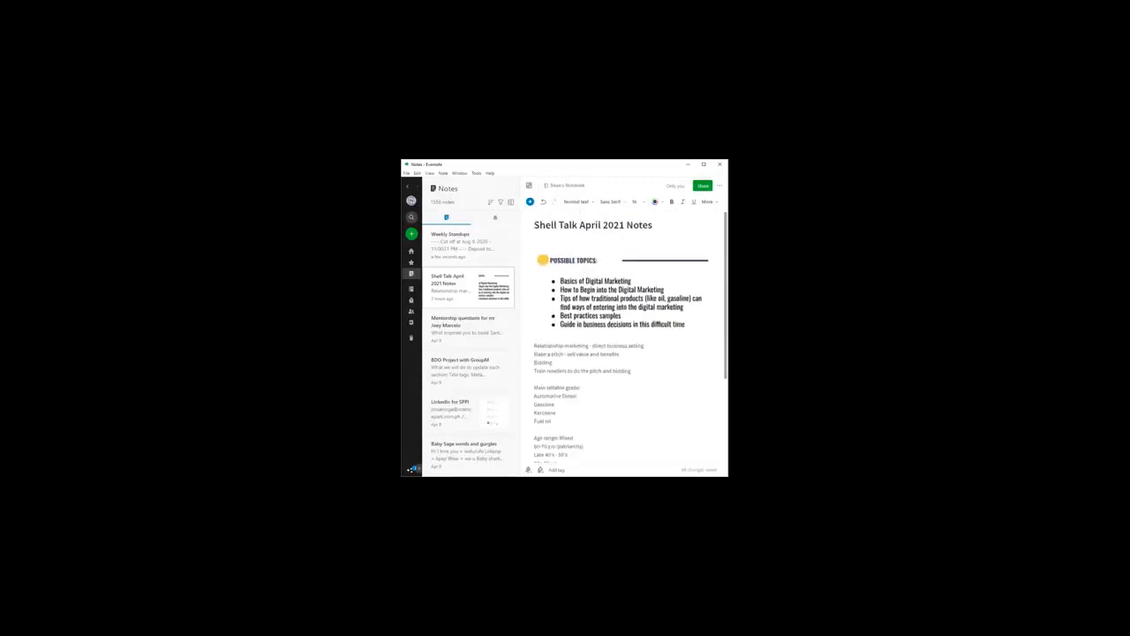
left_click_drag(727, 476, 753, 476)
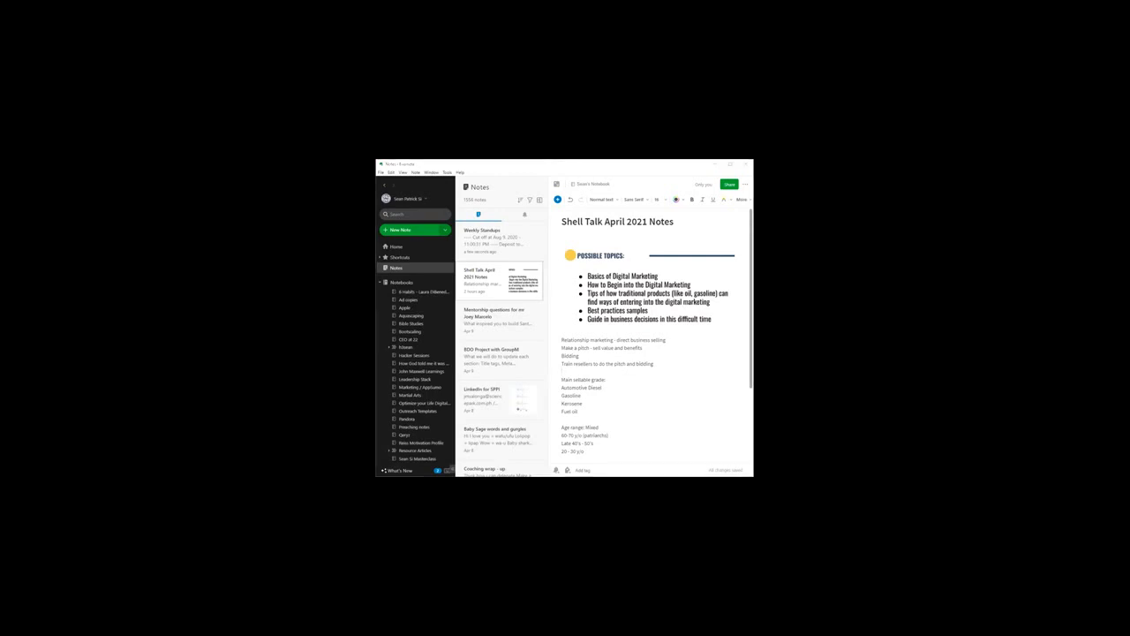
left_click(609, 393)
left_click_drag(644, 340, 660, 349)
left_click(636, 377)
left_click(627, 266)
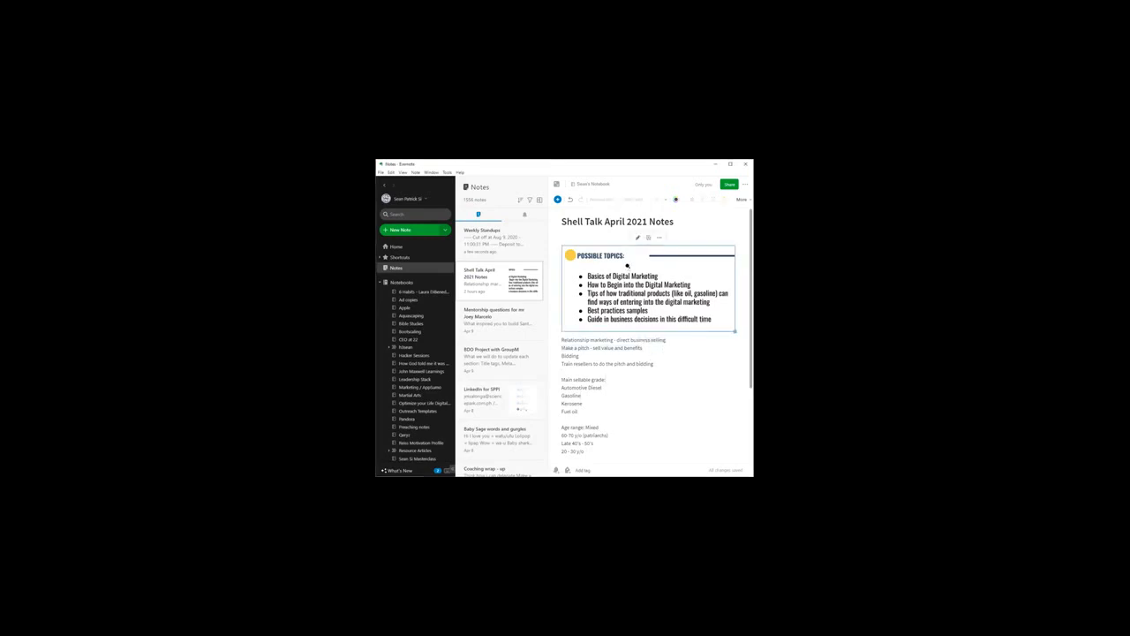
left_click(636, 359)
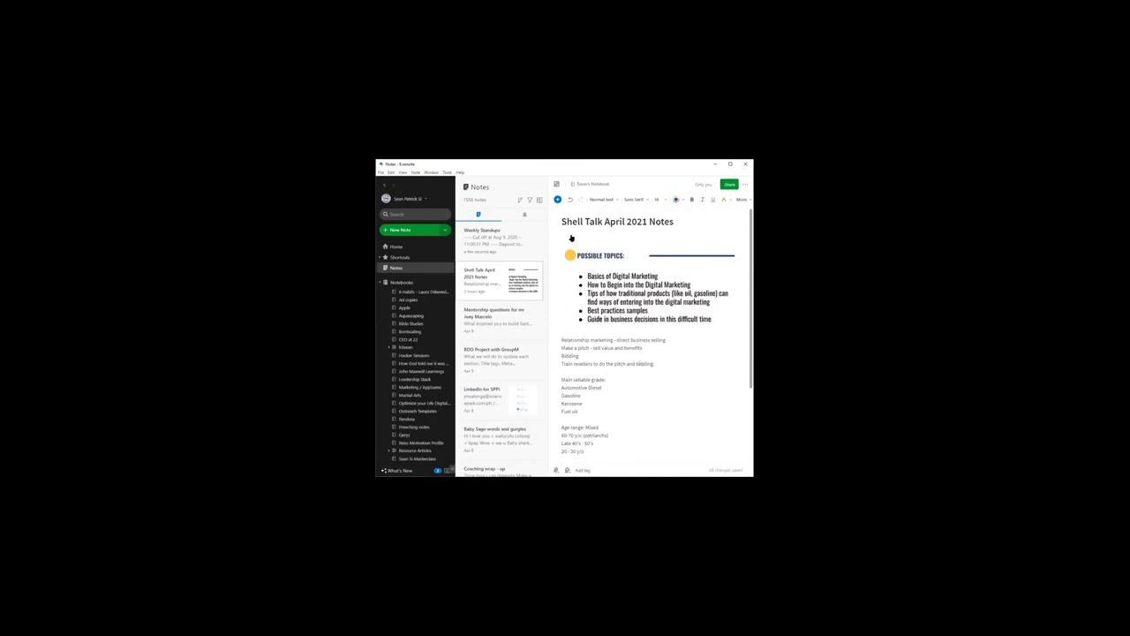
Step: Open the "Weekly Standups" note and examine the latest dated cut-off entries and their tasks near its end
left_click(489, 244)
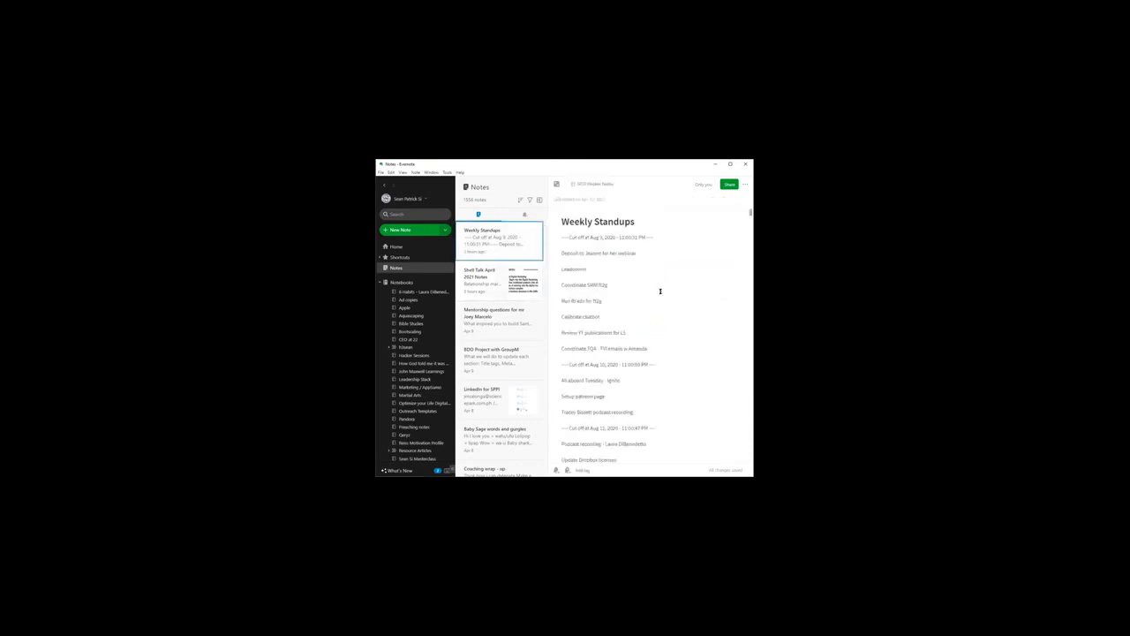
left_click(640, 262)
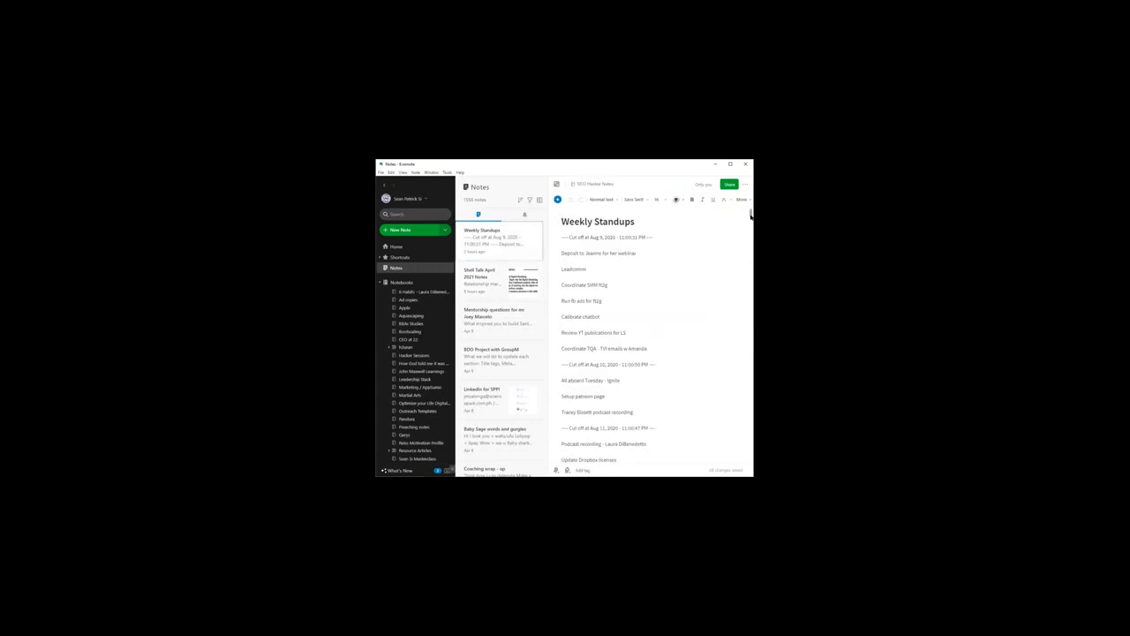
left_click_drag(750, 212, 750, 458)
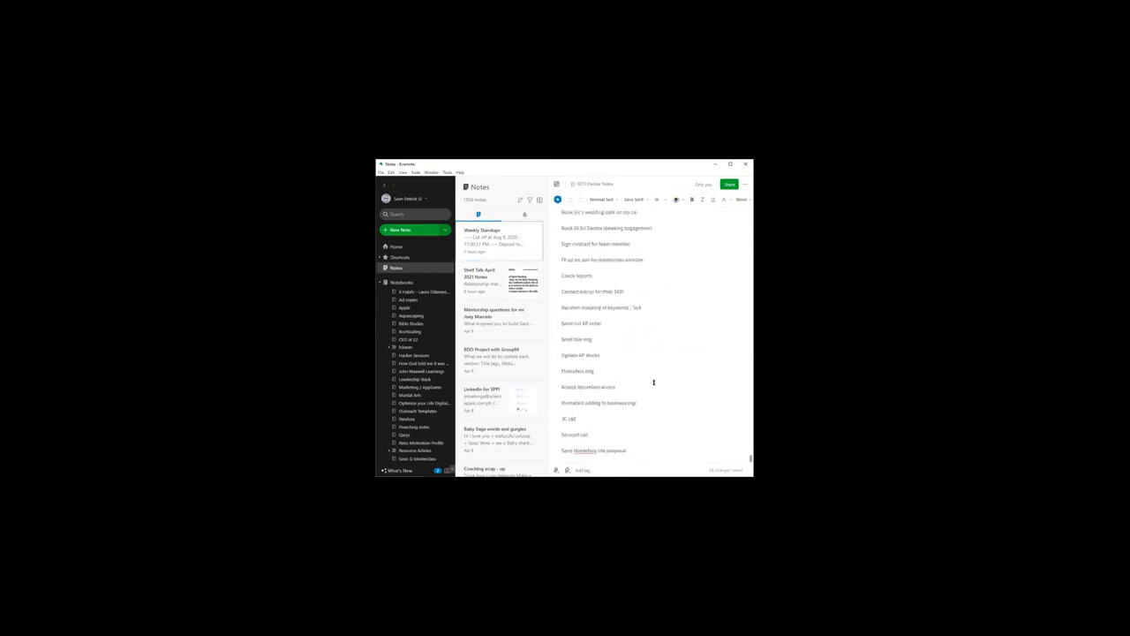
scroll(653, 381, "up", 3)
left_click_drag(565, 292, 673, 302)
left_click_drag(562, 310, 655, 453)
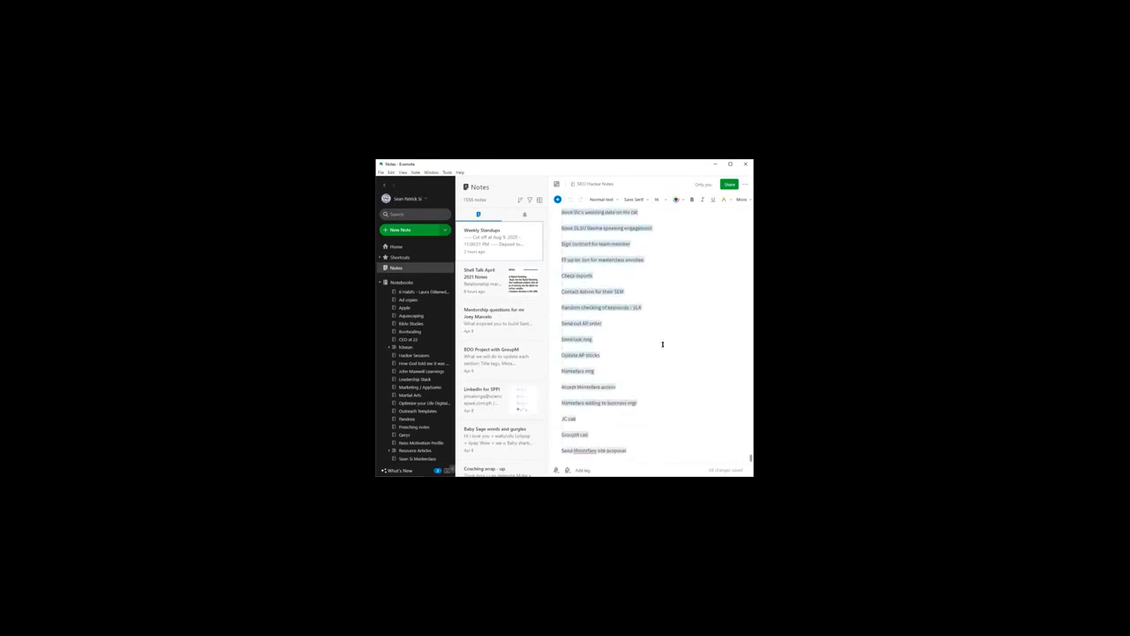
scroll(667, 332, "up", 3)
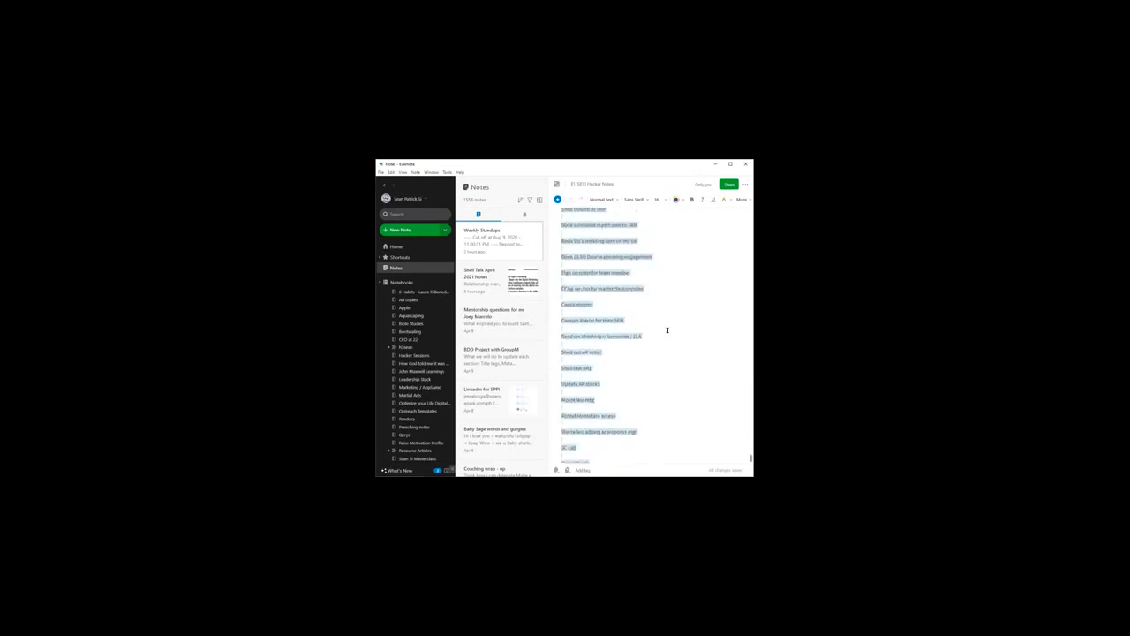
left_click_drag(560, 295, 689, 457)
scroll(693, 425, "down", 3)
scroll(665, 407, "up", 2)
left_click(667, 398)
scroll(664, 388, "up", 2)
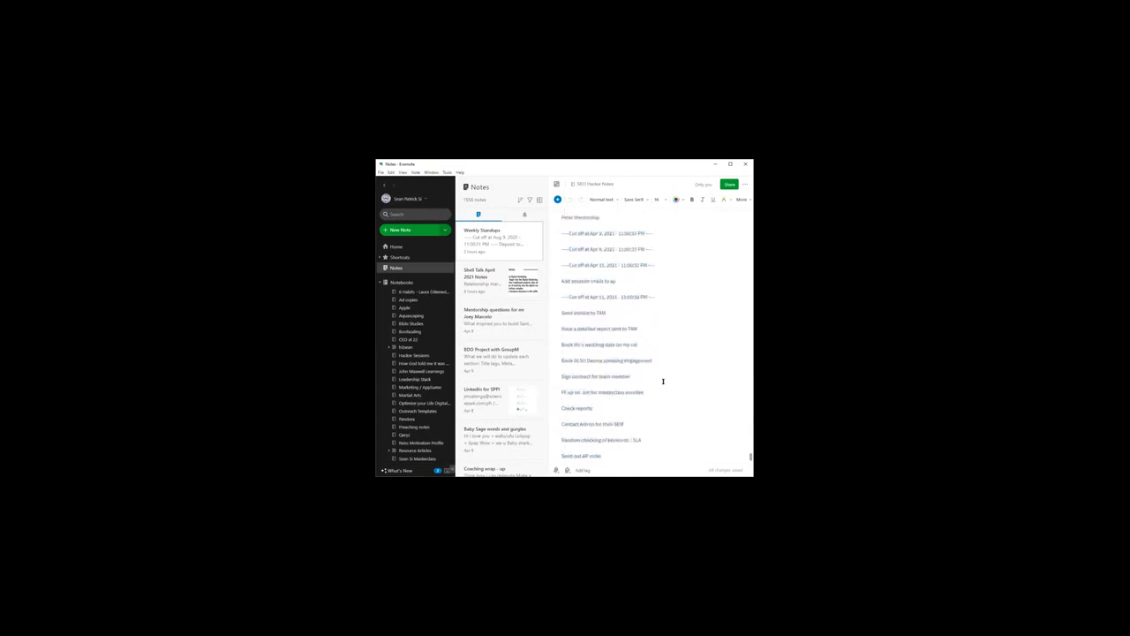
scroll(650, 354, "up", 1)
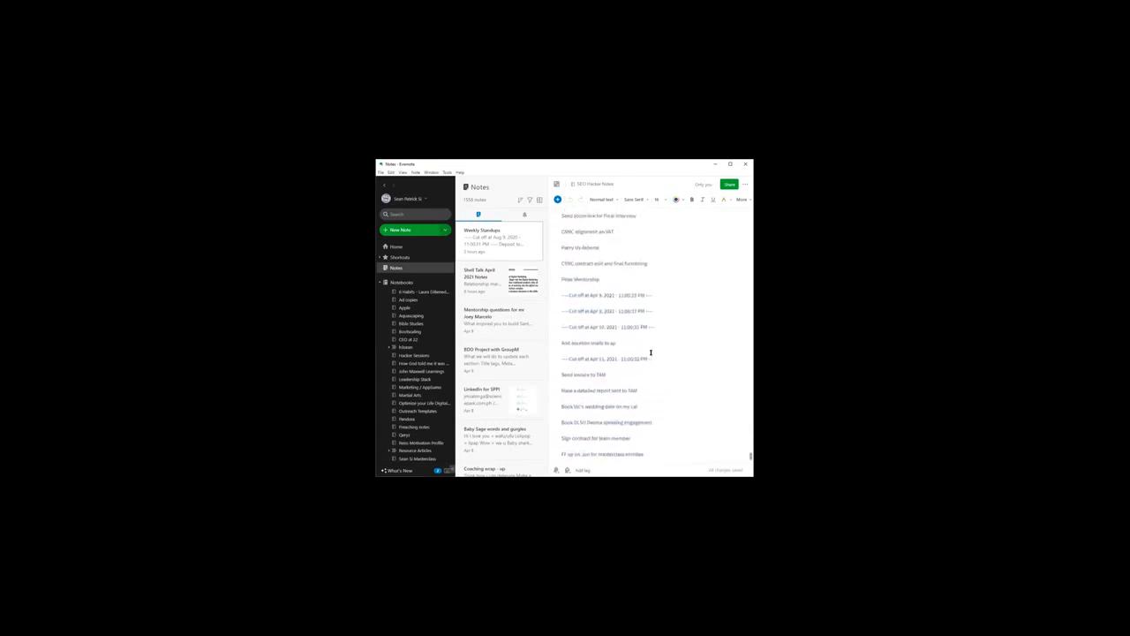
Step: Open the mentorship questions note and highlight its list of questions and answers
left_click(500, 317)
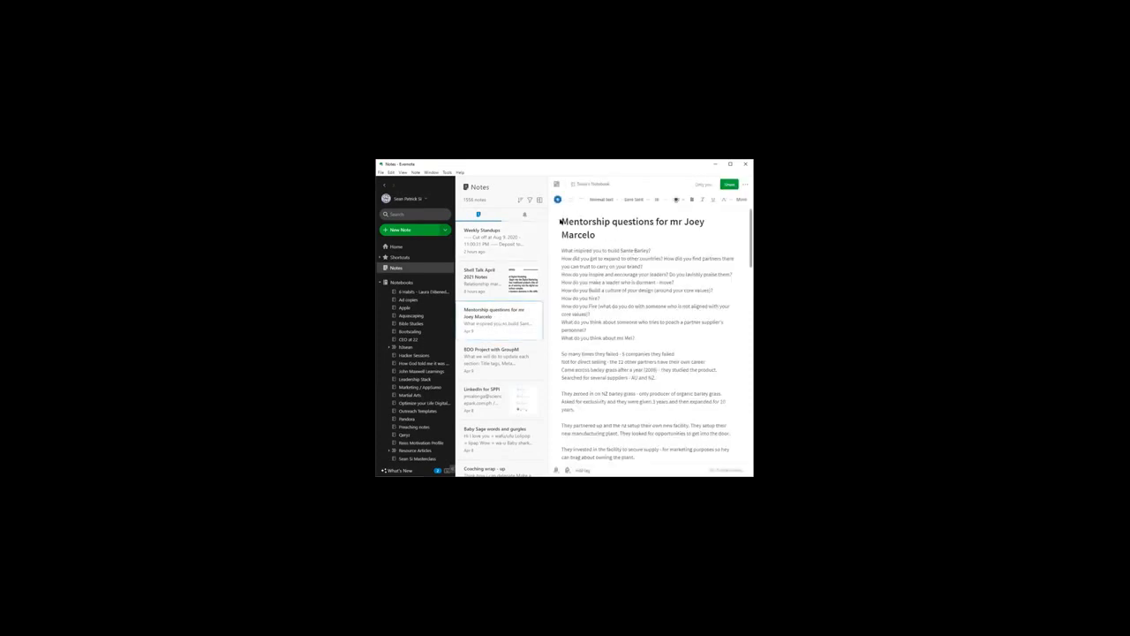
left_click(649, 242)
left_click(628, 289)
key("ctrl+shift+Right")
key("ctrl+shift+Down")
key("ctrl+shift+Down")
key("ctrl+shift+Down")
key("ctrl+shift+Down")
key("ctrl+shift+Down")
key("ctrl+shift+Down")
key("ctrl+shift+Down")
key("ctrl+shift+Down")
key("ctrl+shift+Down")
left_click(628, 289)
Step: Browse further notes, including "BDO Project with GroupM", "Coaching wrap - up", "Becoming a Person of Influence Lesson 1 Notes" and "John Maxwell content"
left_click(491, 412)
left_click(495, 355)
scroll(491, 375, "down", 2)
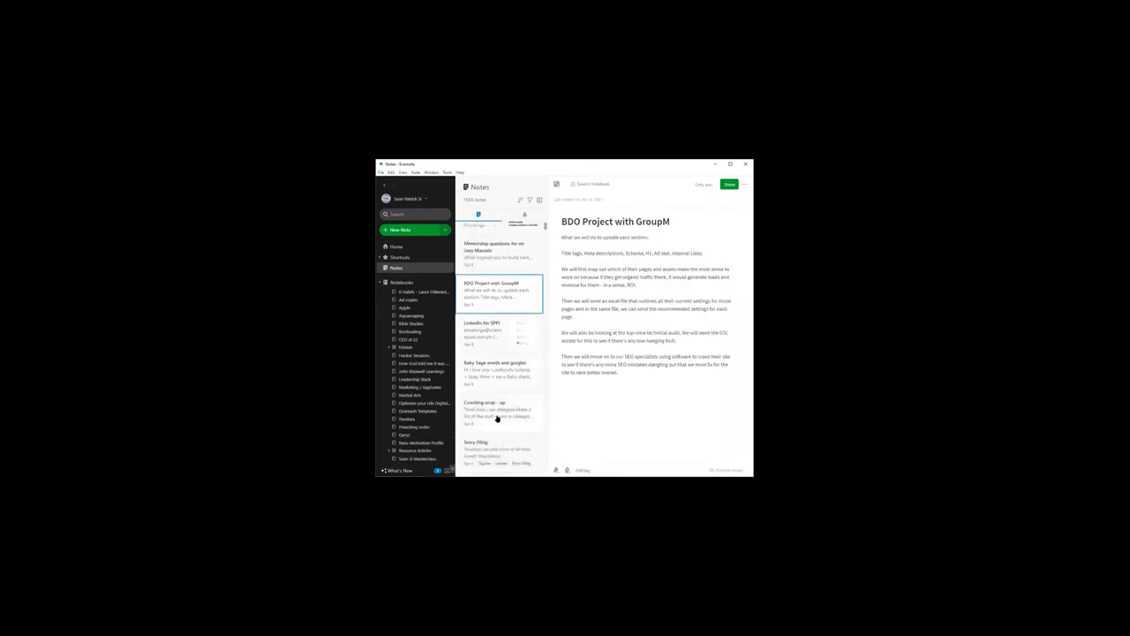
left_click(496, 418)
scroll(497, 409, "down", 2)
left_click(501, 379)
left_click(501, 423)
left_click(486, 458)
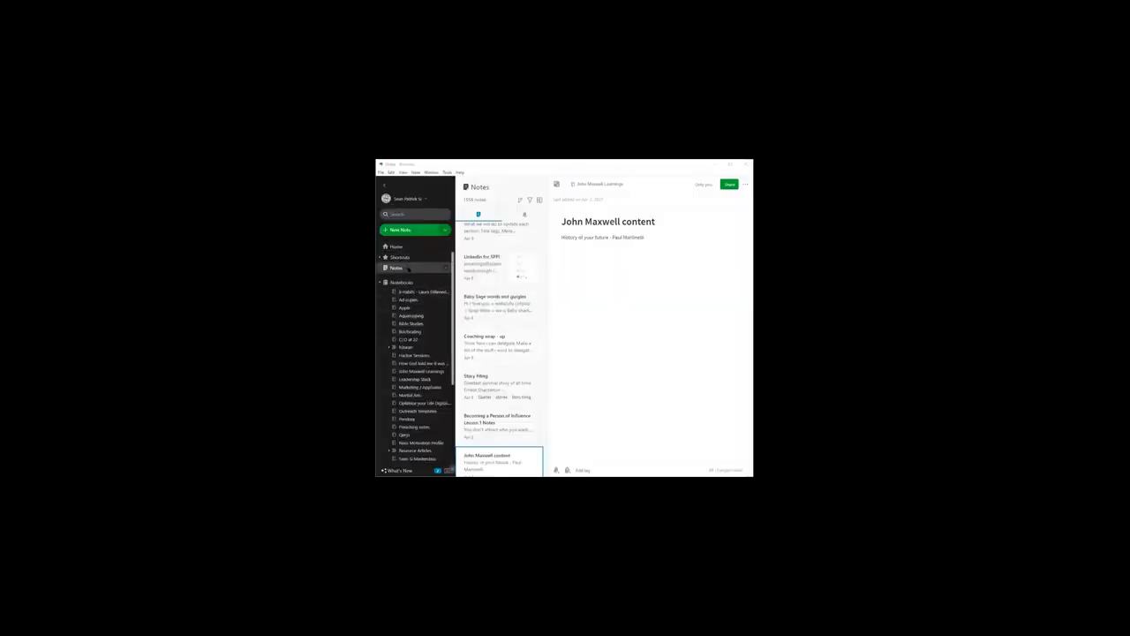
Step: Open the "Bootscaling" notebook and look at its epilogue and the "How to Make Remote Work, Work" bonus chapter
left_click(410, 331)
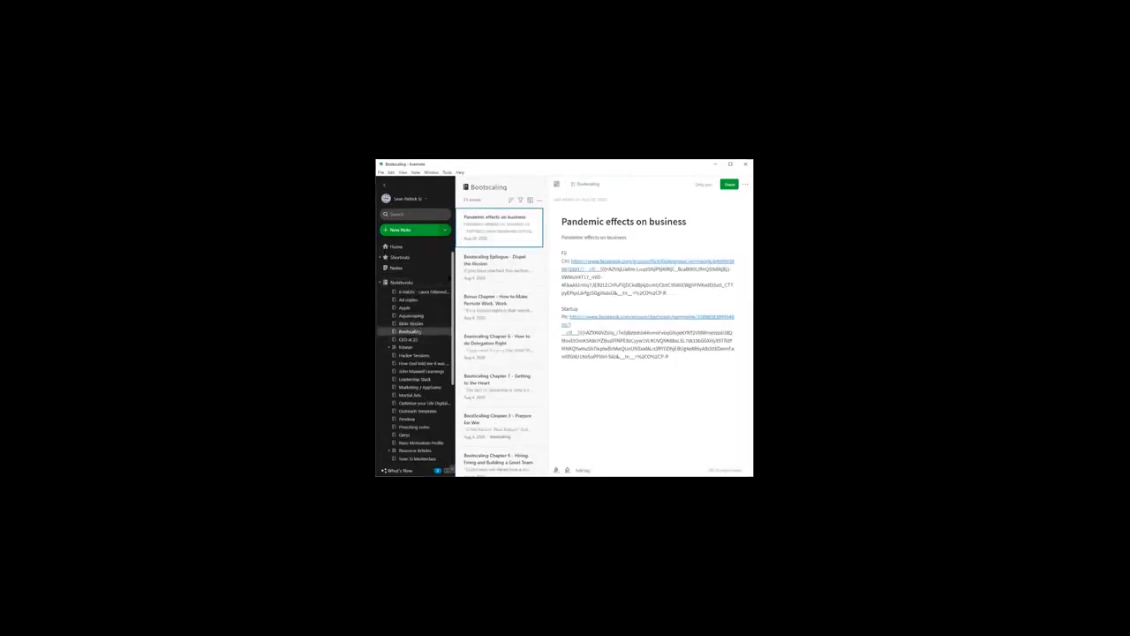
left_click(447, 282)
left_click(594, 367)
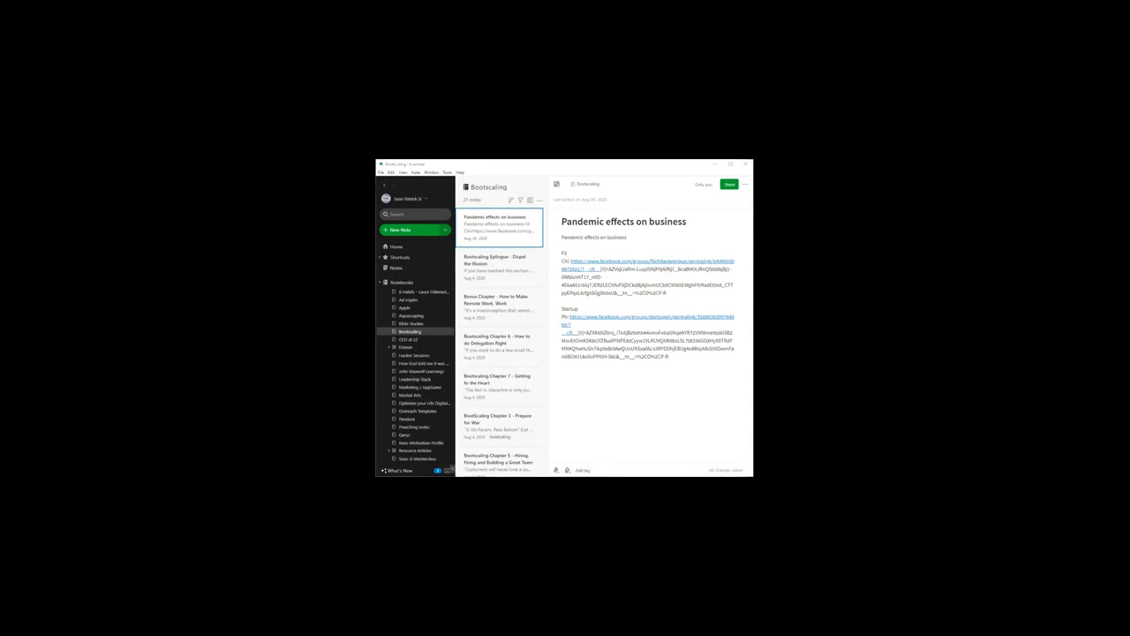
left_click(491, 276)
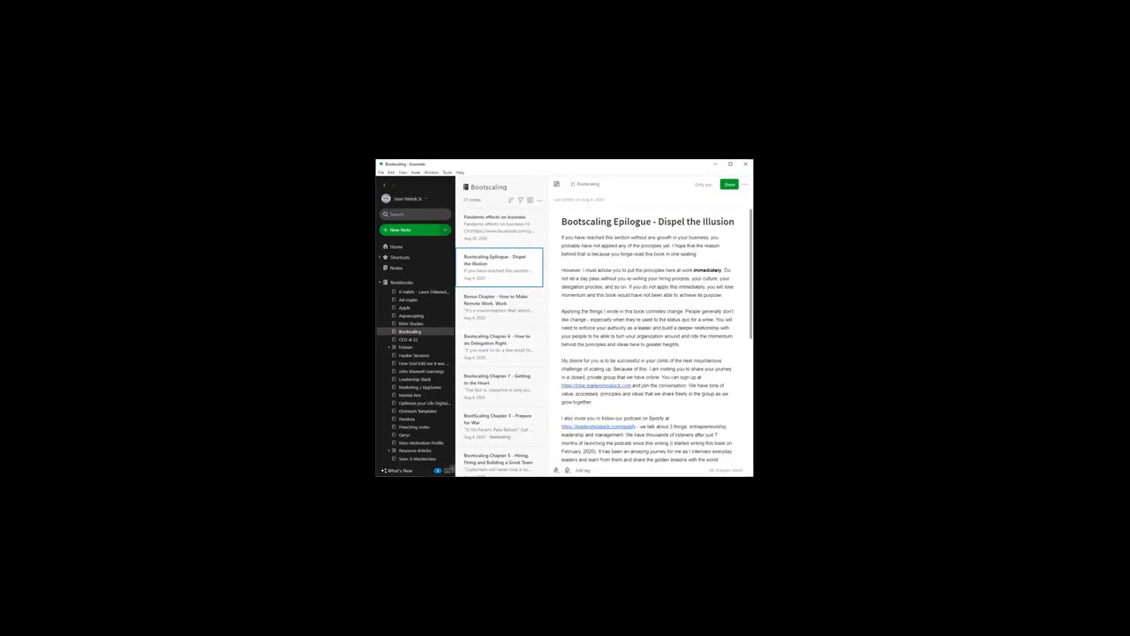
left_click(607, 272)
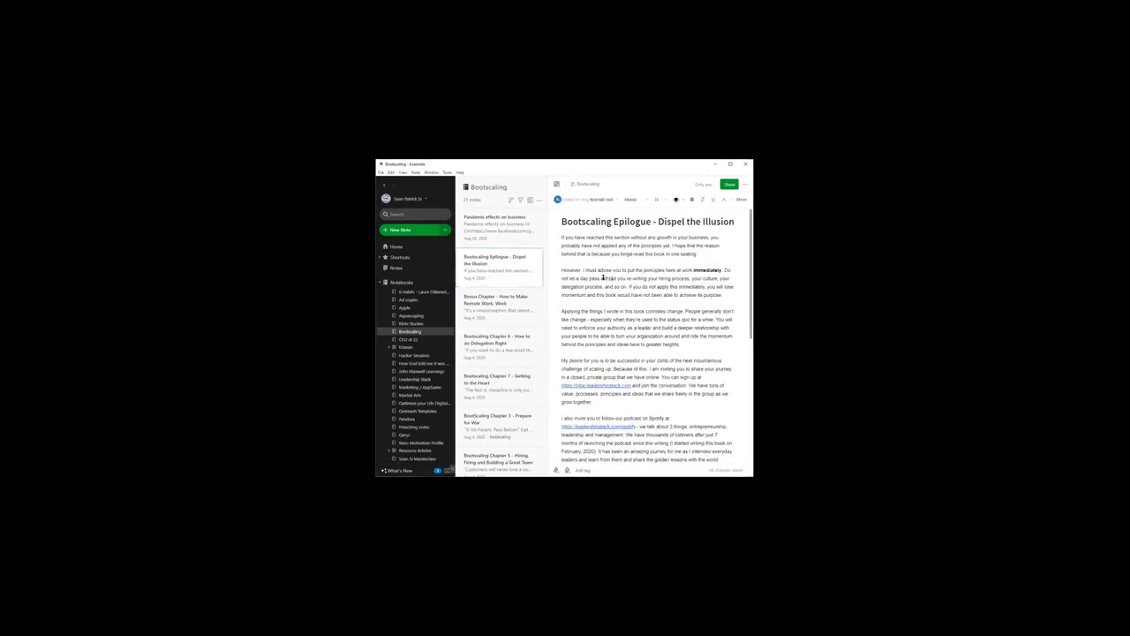
left_click(500, 305)
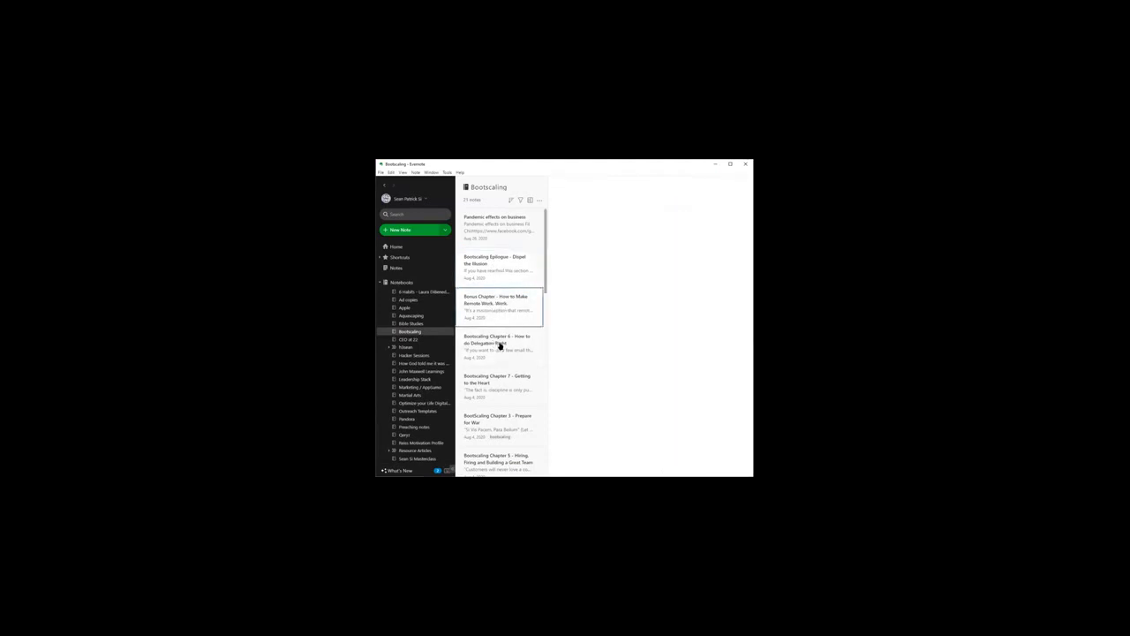
scroll(502, 300, "down", 5)
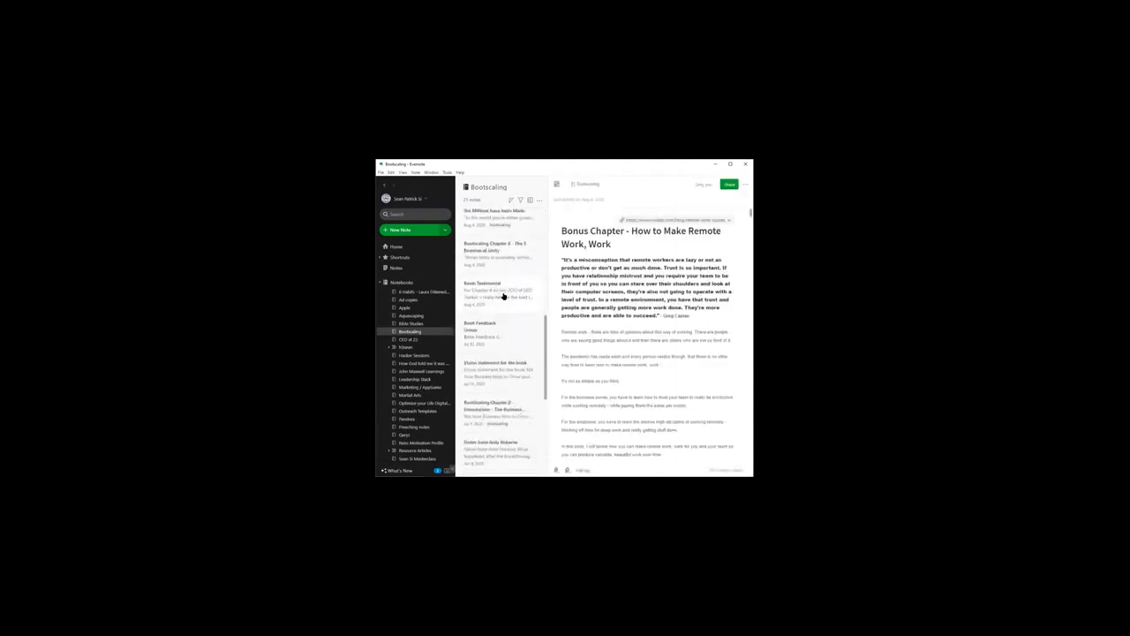
scroll(503, 297, "down", 2)
Step: Open "BootScaling Chapter 0 - Introduction - The Business Route" and highlight its title and dedication
left_click(505, 318)
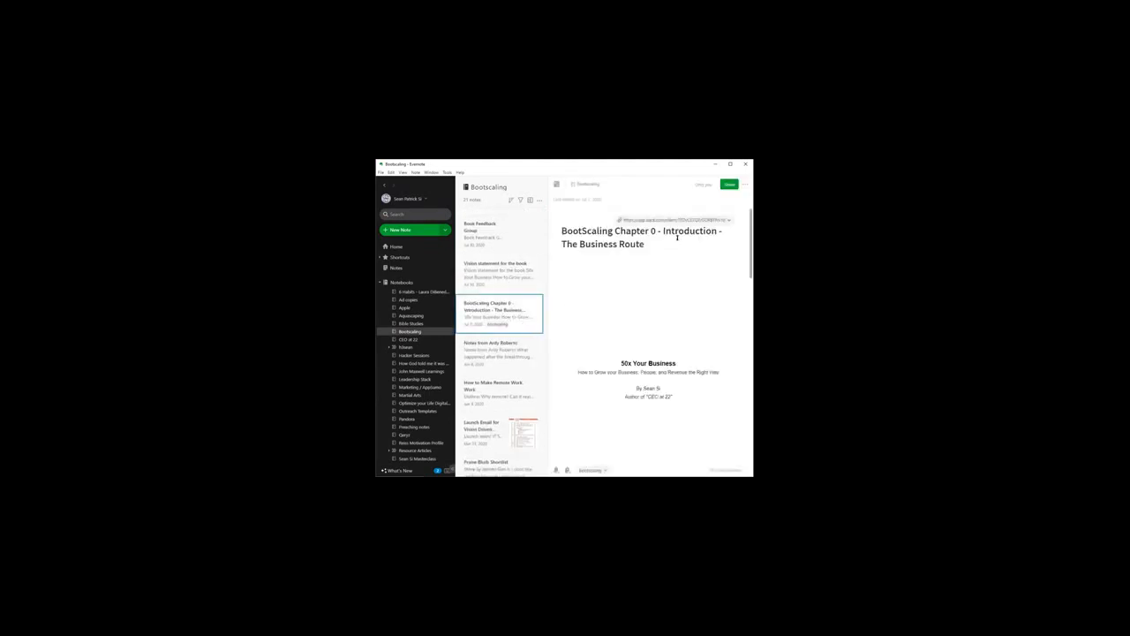
triple_click(637, 237)
left_click(660, 240)
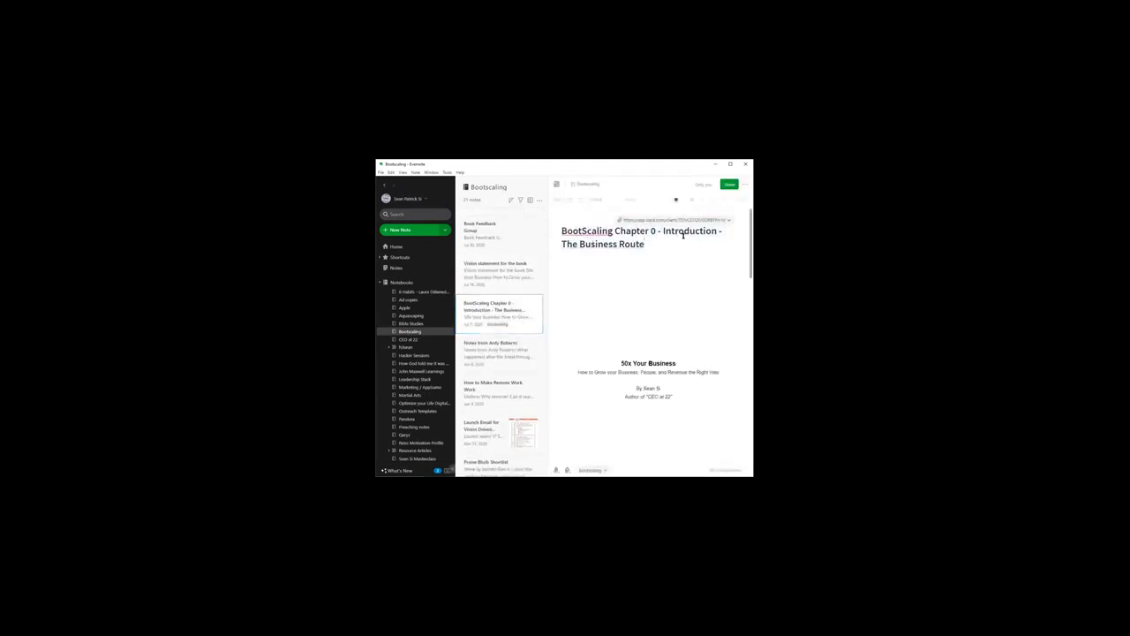
scroll(683, 235, "down", 3)
scroll(678, 324, "down", 1)
left_click_drag(604, 246, 739, 294)
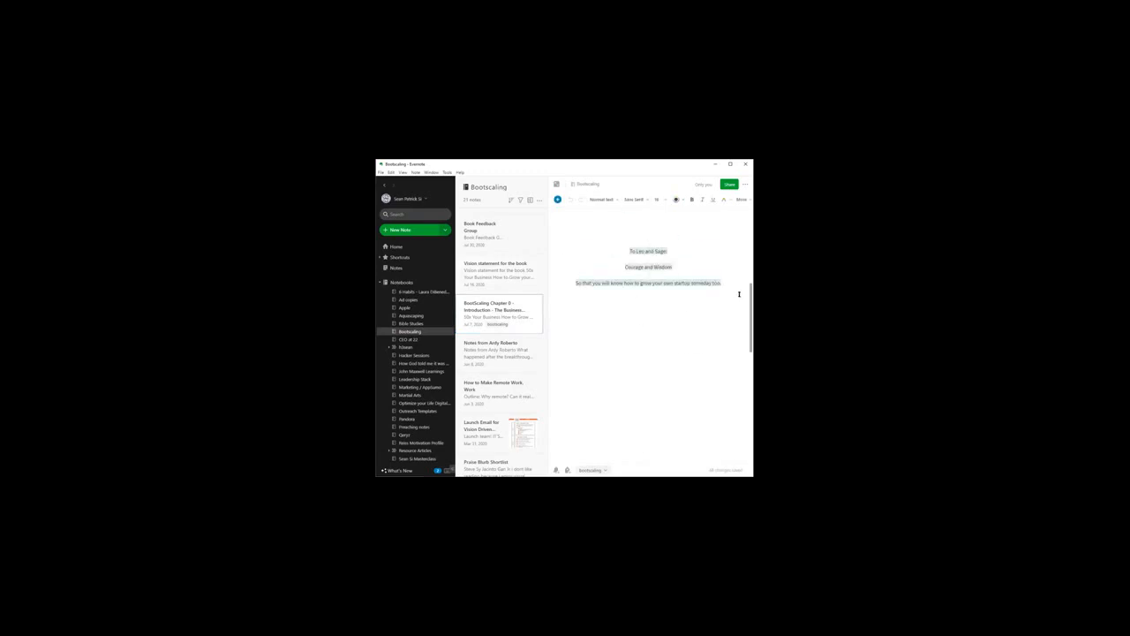
left_click_drag(627, 253, 727, 284)
left_click(668, 250)
left_click(626, 277)
left_click(686, 309)
Step: Highlight and read through the Introduction text to the end of the Chapter 0 note
scroll(663, 292, "down", 2)
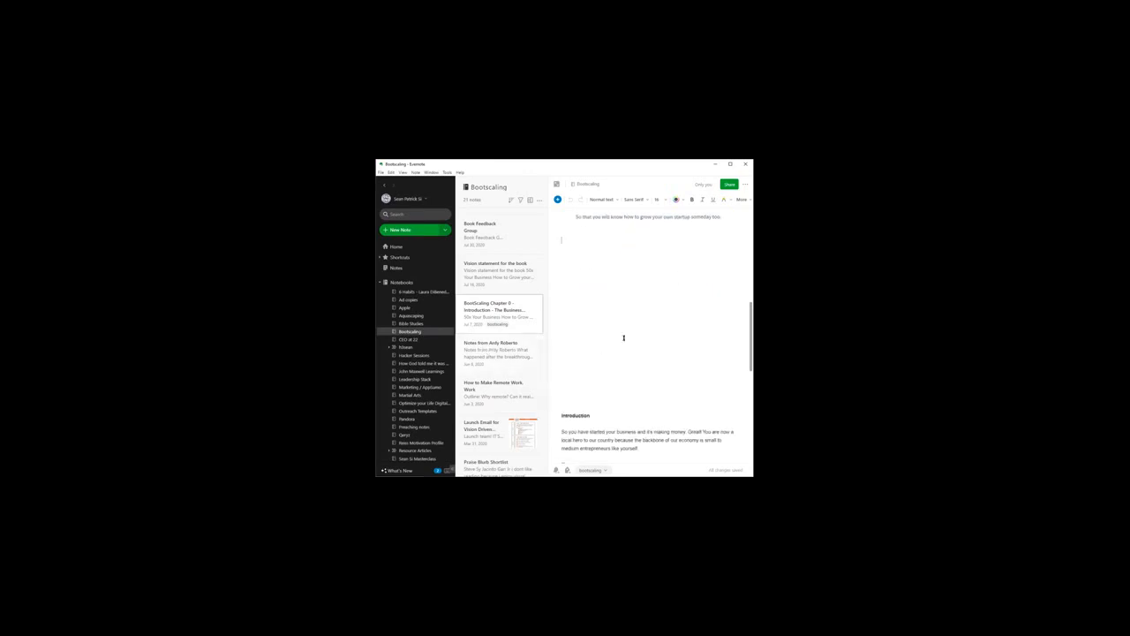
scroll(623, 338, "down", 4)
left_click_drag(562, 284, 697, 446)
scroll(694, 358, "down", 3)
scroll(698, 389, "down", 3)
left_click(640, 360)
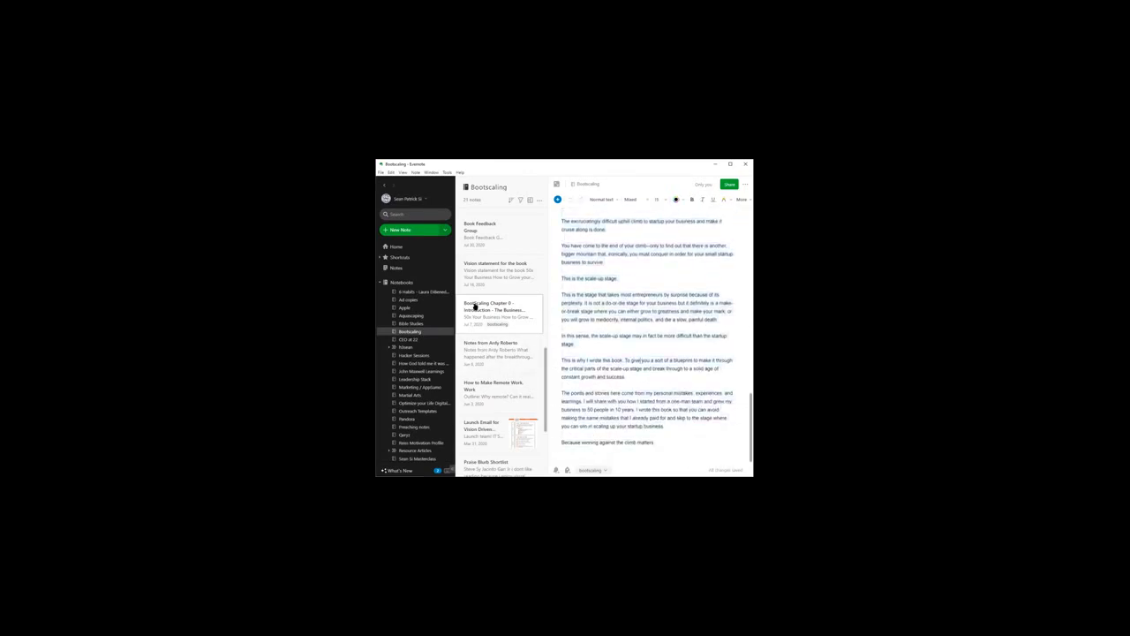
Step: Open the "Vision statement for the book" note and highlight the book title, subtitle and vision lines
scroll(481, 302, "up", 1)
left_click(514, 303)
scroll(504, 299, "down", 1)
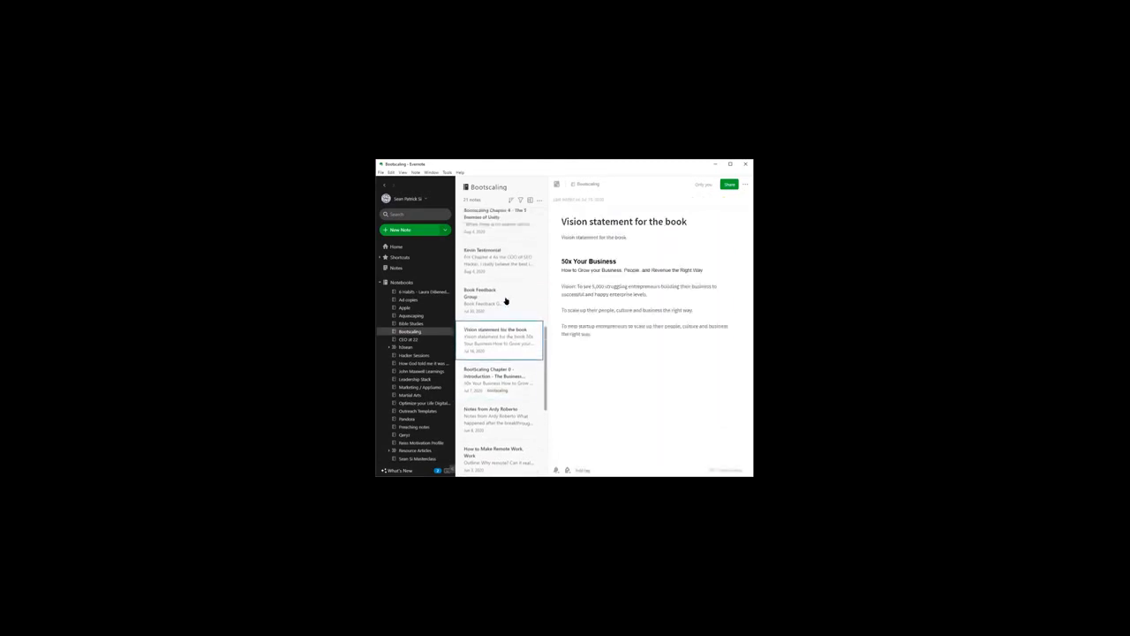
triple_click(615, 326)
left_click_drag(615, 326, 560, 255)
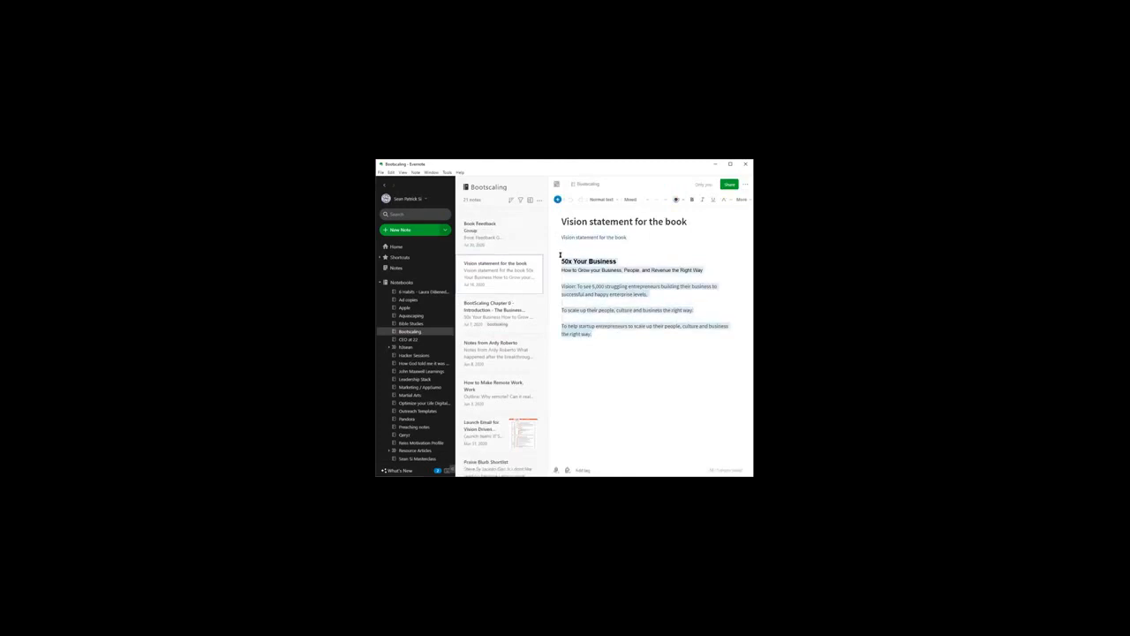
Step: Open the mentor's feedback note in the "Bootscaling" notebook and highlight its comments and questions about the book
left_click(519, 358)
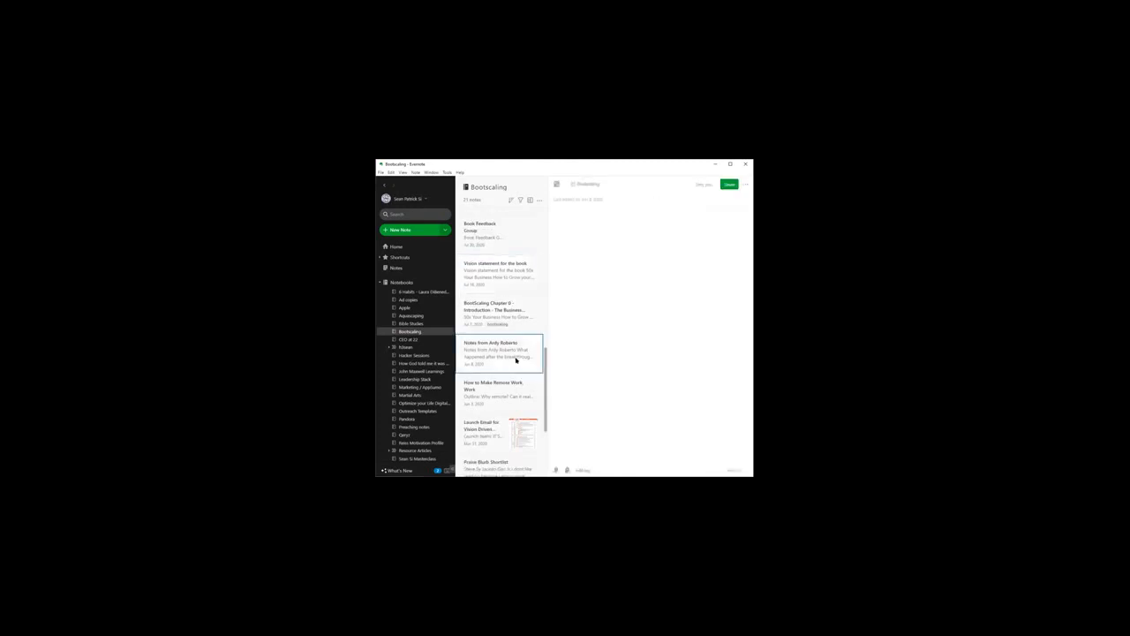
left_click_drag(650, 358, 561, 219)
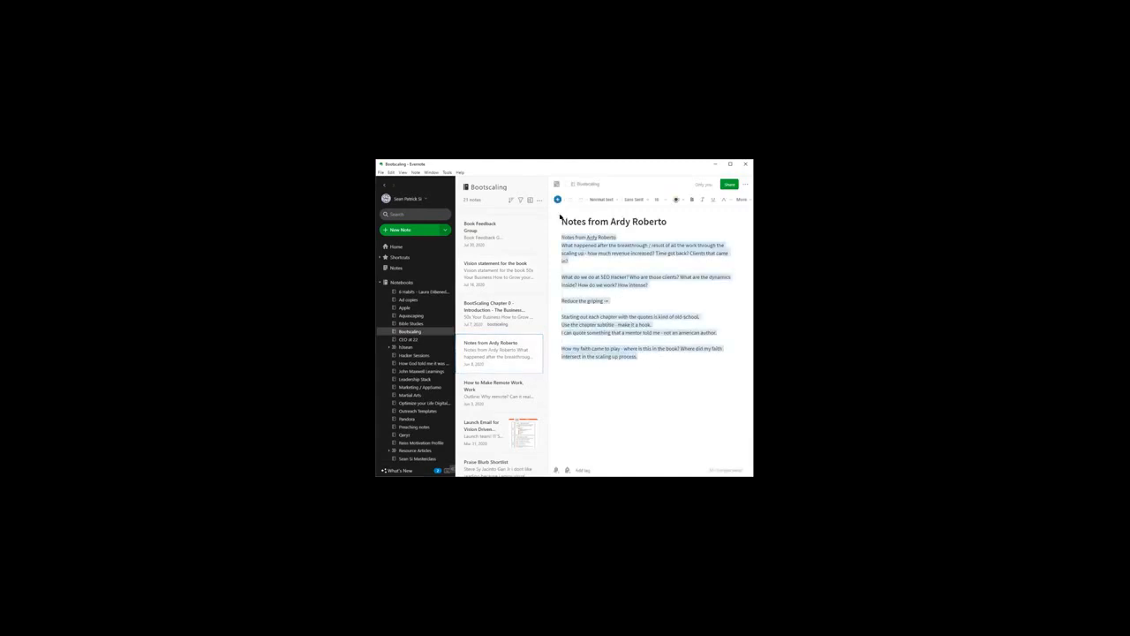
left_click(616, 278)
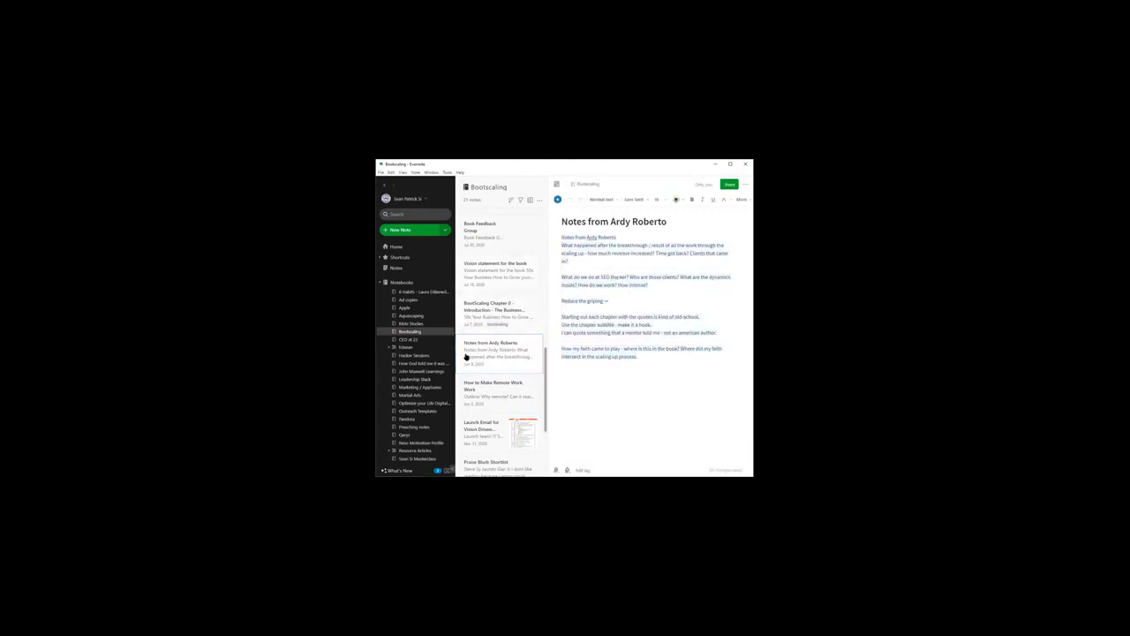
Step: Open the "How to Make Remote Work, Work" outline note and highlight its title and outline points down to "Tools you need"
left_click(510, 394)
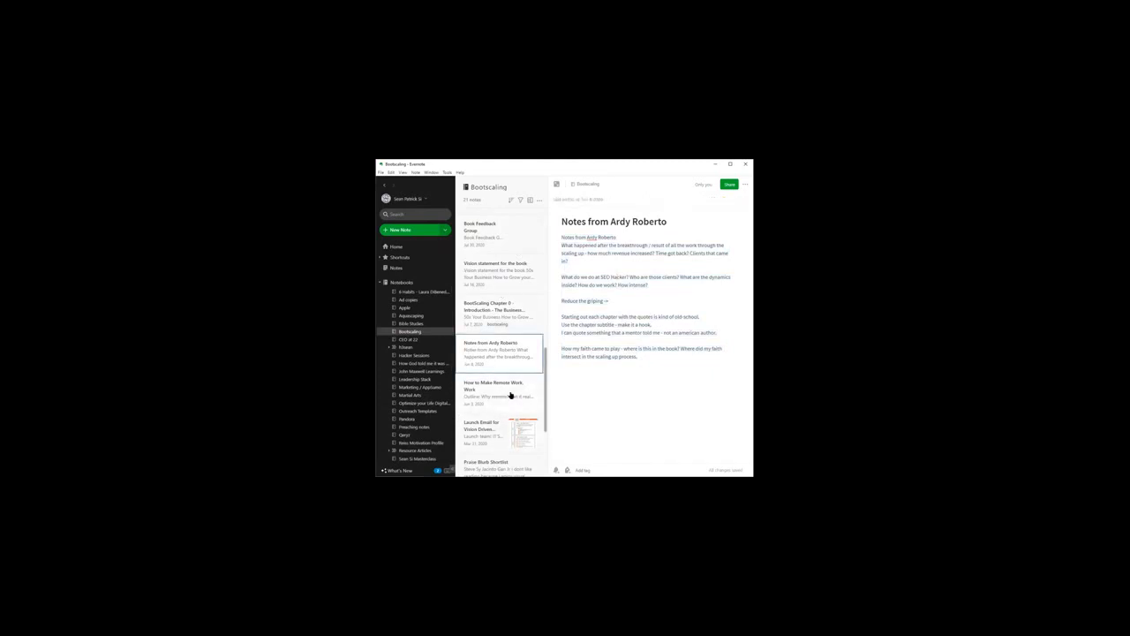
left_click(565, 225)
left_click_drag(565, 224, 653, 226)
left_click(660, 239)
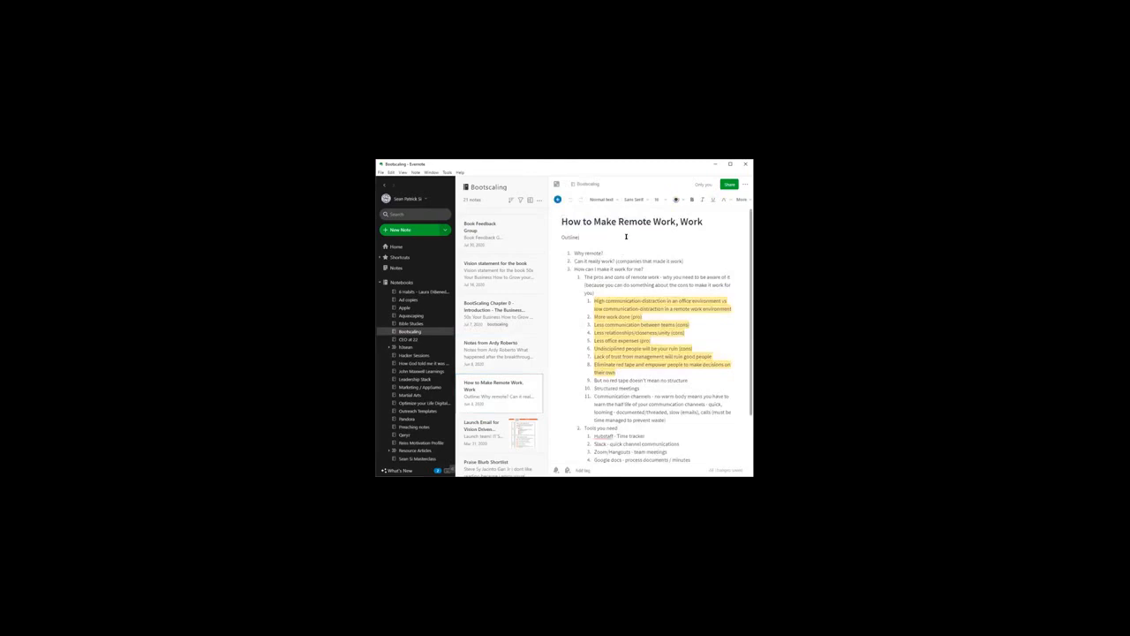
scroll(626, 236, "down", 2)
scroll(601, 331, "up", 2)
left_click_drag(574, 252, 716, 428)
Step: Open the "Bonus Chapter - How to Make Remote Work, Work" note and look through its full text
scroll(504, 437, "down", 10)
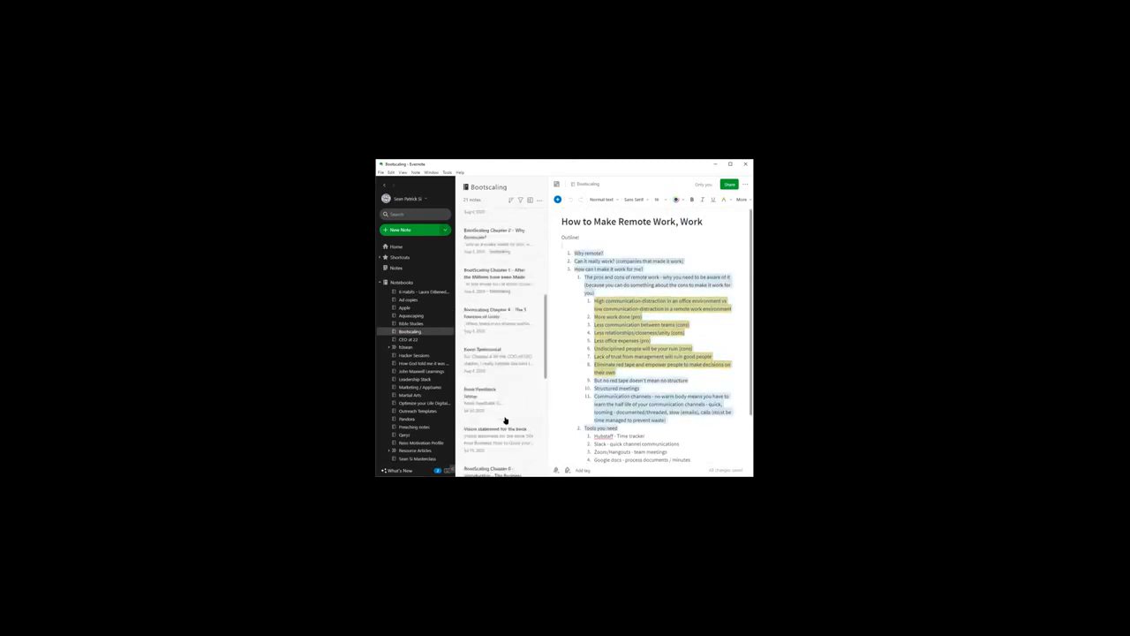
left_click(513, 304)
scroll(643, 264, "down", 10)
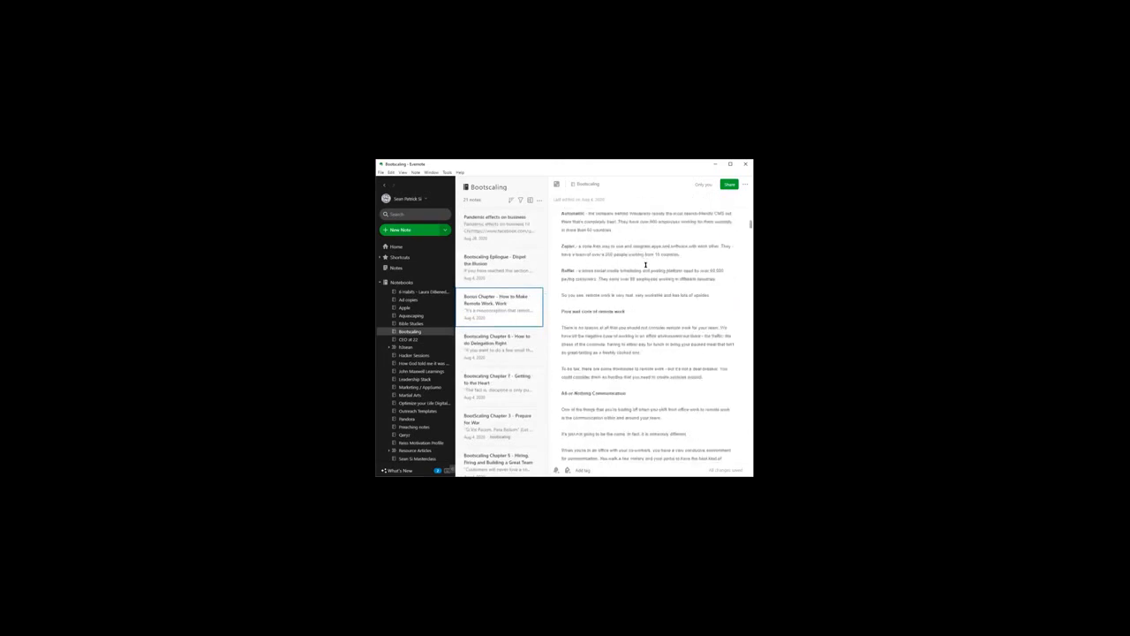
scroll(643, 268, "down", 10)
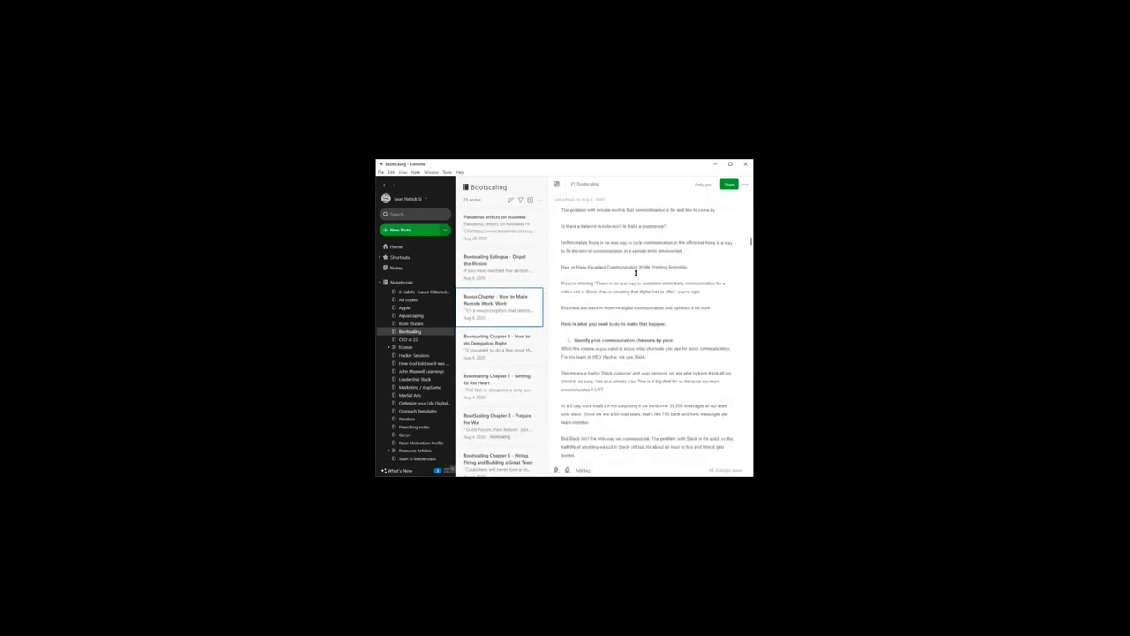
scroll(632, 276, "down", 10)
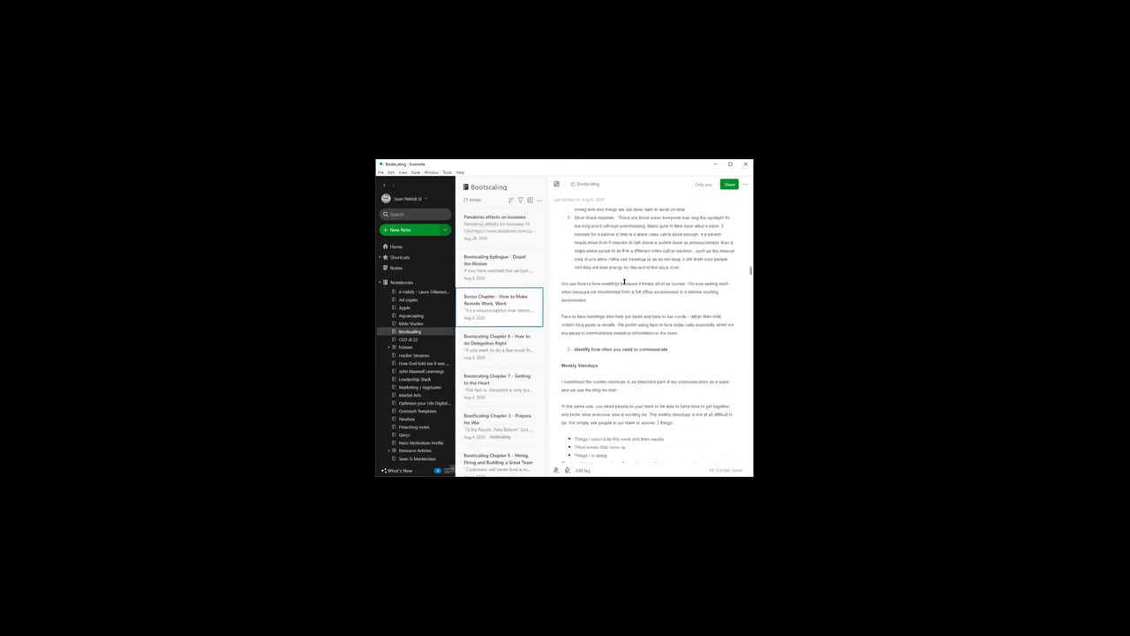
scroll(614, 286, "down", 10)
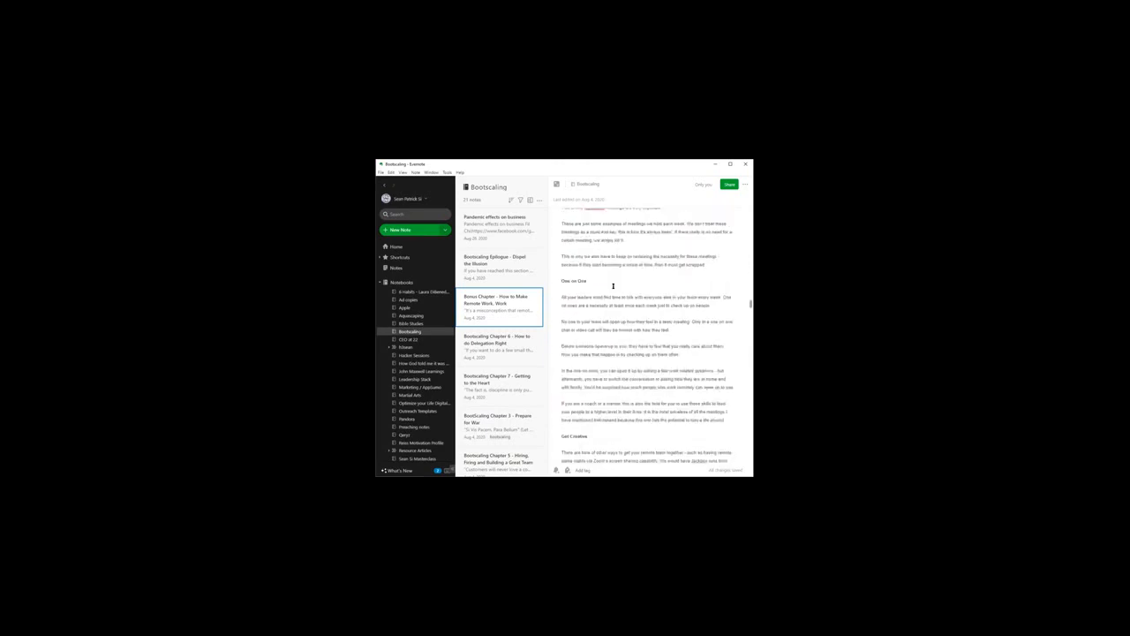
scroll(612, 286, "down", 10)
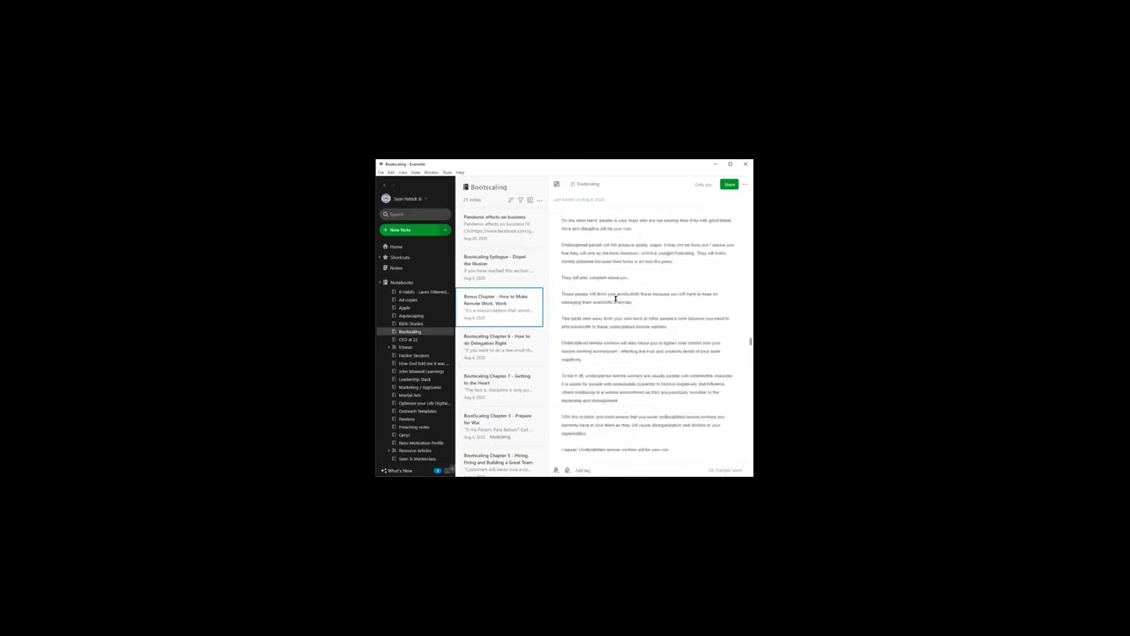
scroll(616, 296, "down", 10)
Step: Open "Bootscaling Chapter 6 - How to do Delegation Right" and highlight the "To Get Moving" questions at its end
left_click(513, 230)
left_click(505, 343)
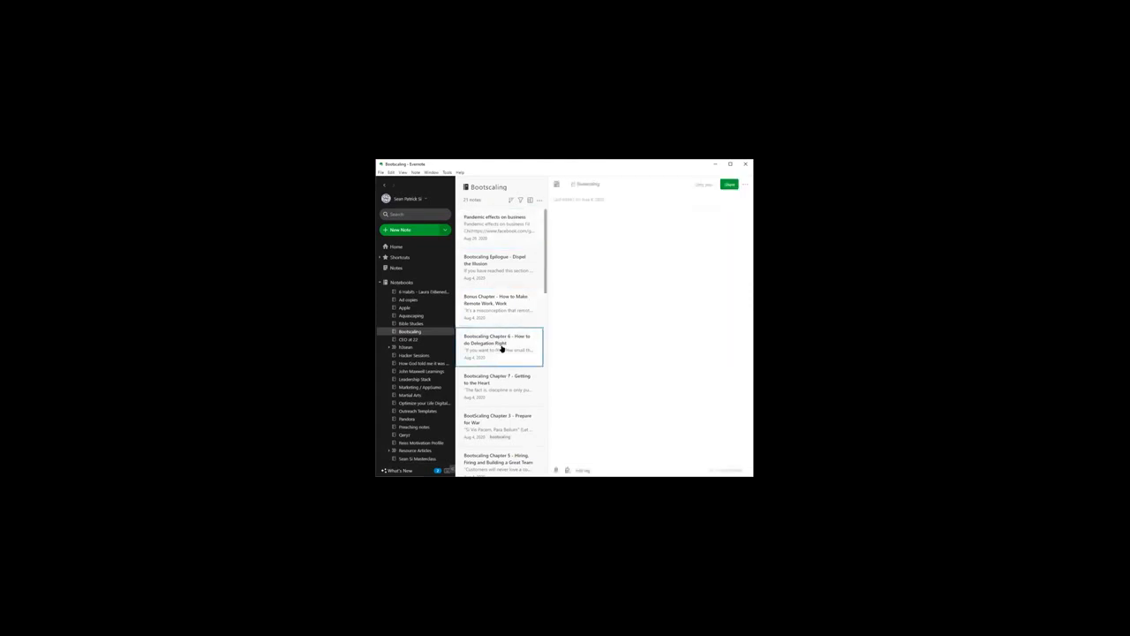
scroll(503, 345, "down", 2)
scroll(608, 295, "down", 15)
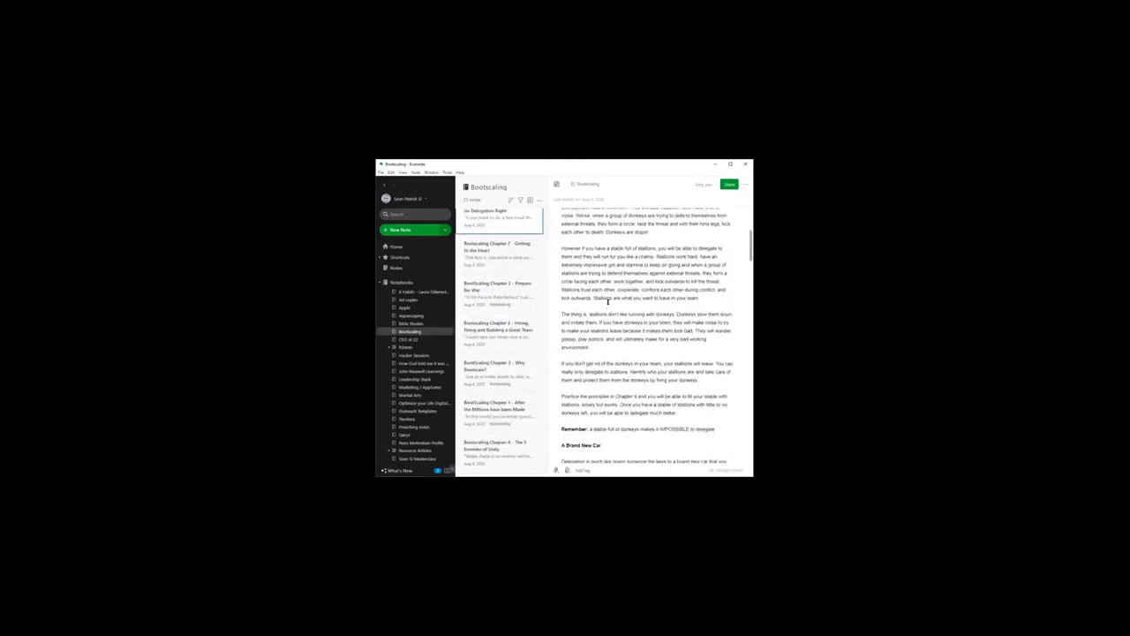
scroll(608, 301, "down", 12)
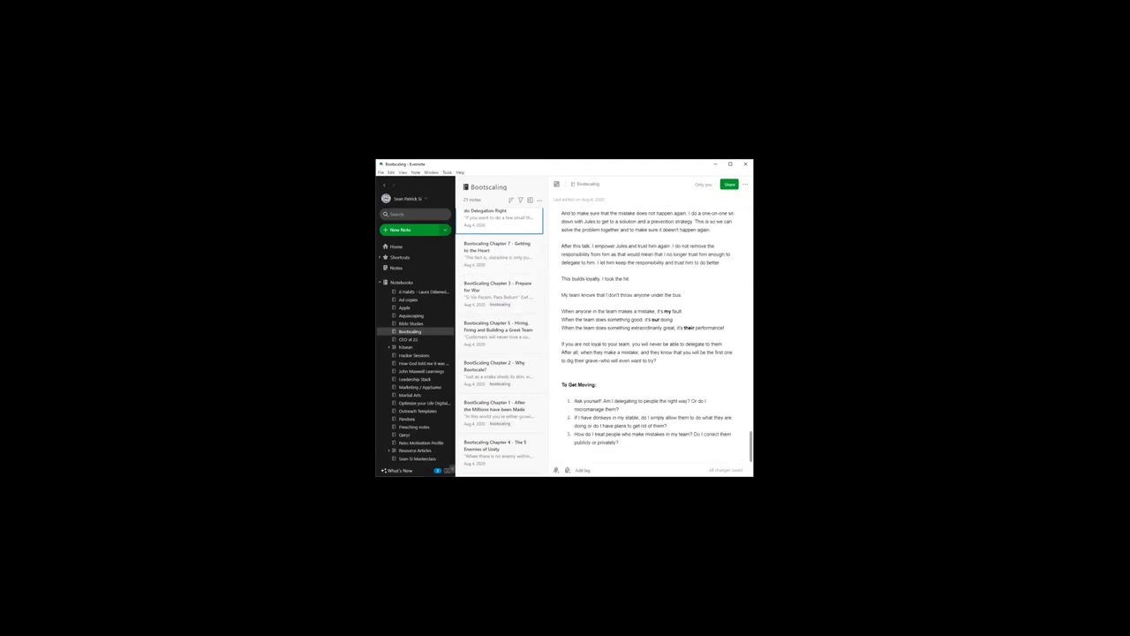
left_click_drag(622, 441, 560, 381)
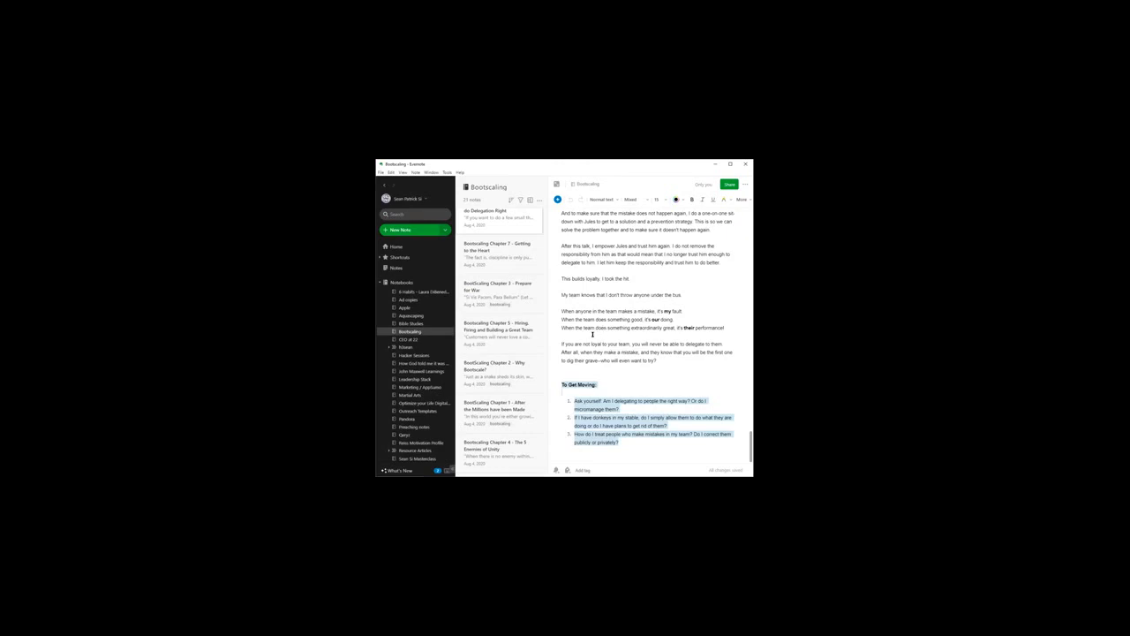
left_click(564, 385)
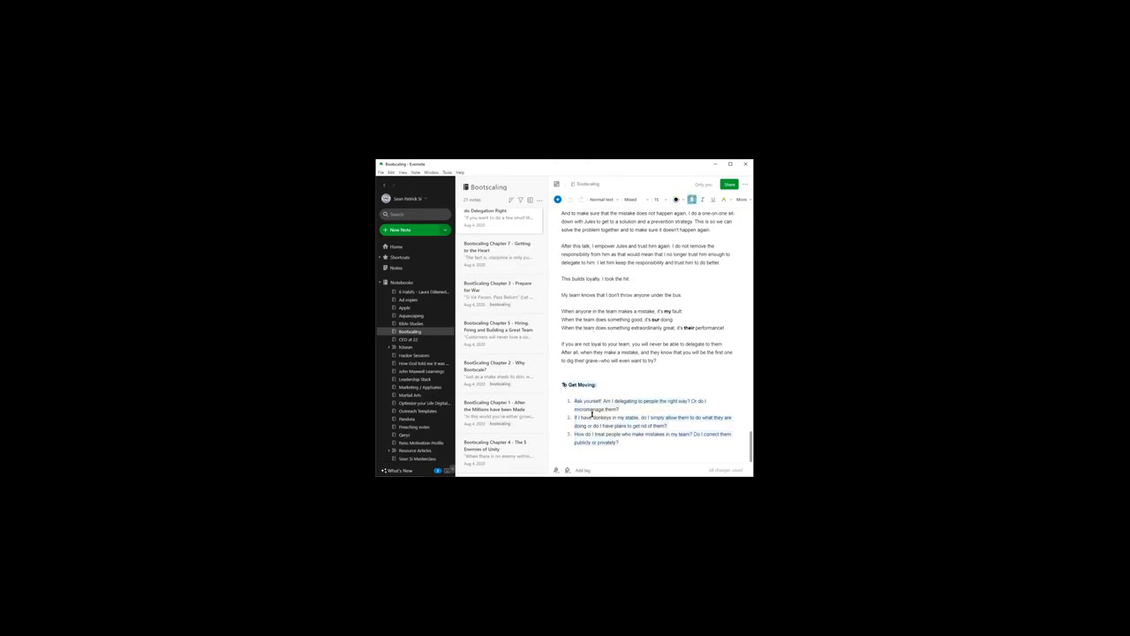
Step: Open "BootScaling Chapter 3 - Prepare for War" and look over its opening quote and first paragraphs
left_click(491, 299)
scroll(674, 285, "down", 3)
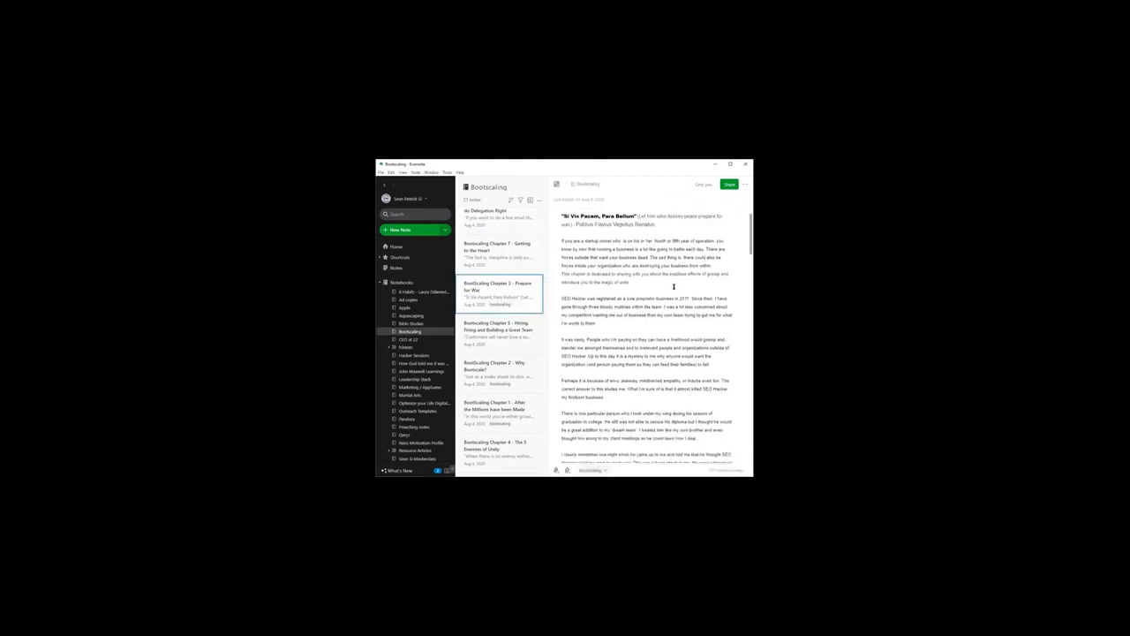
scroll(674, 287, "down", 2)
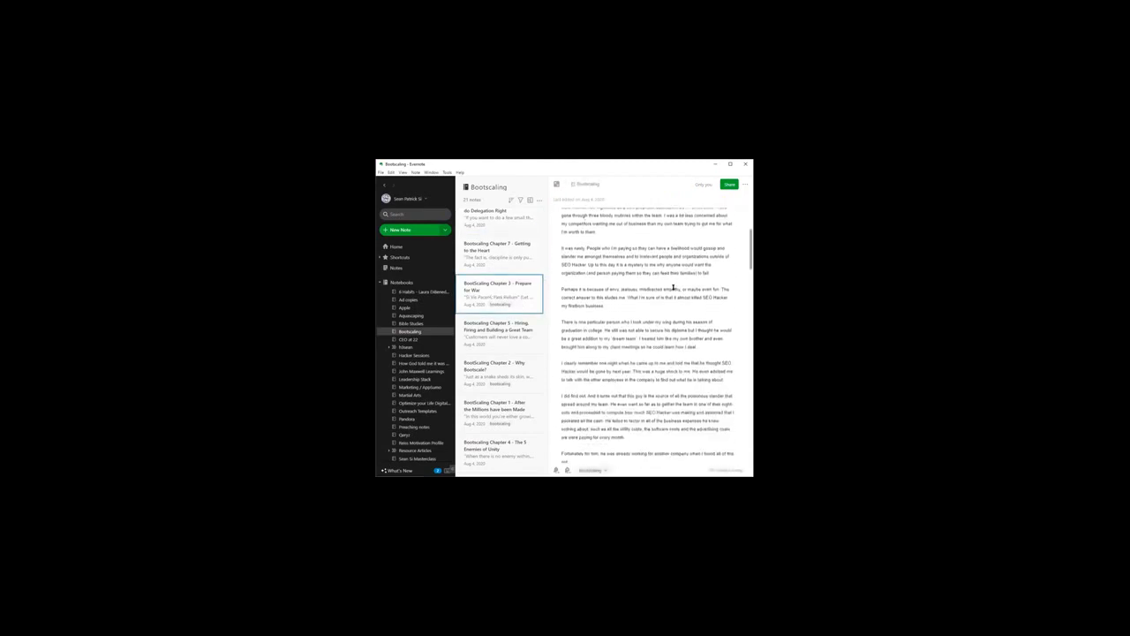
scroll(671, 284, "up", 3)
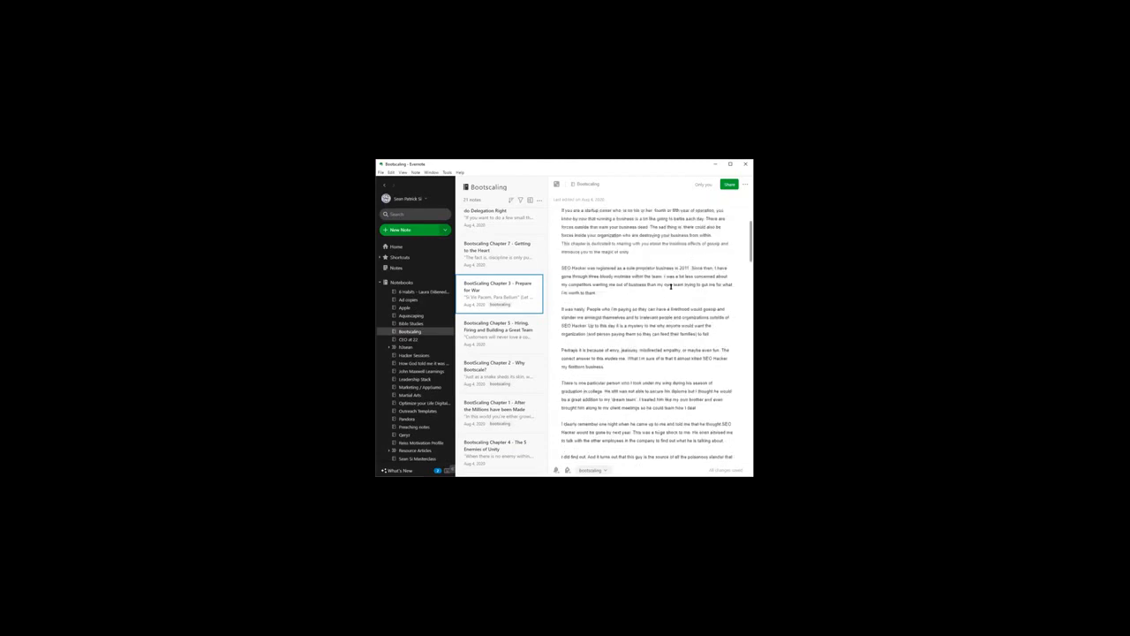
left_click(670, 287)
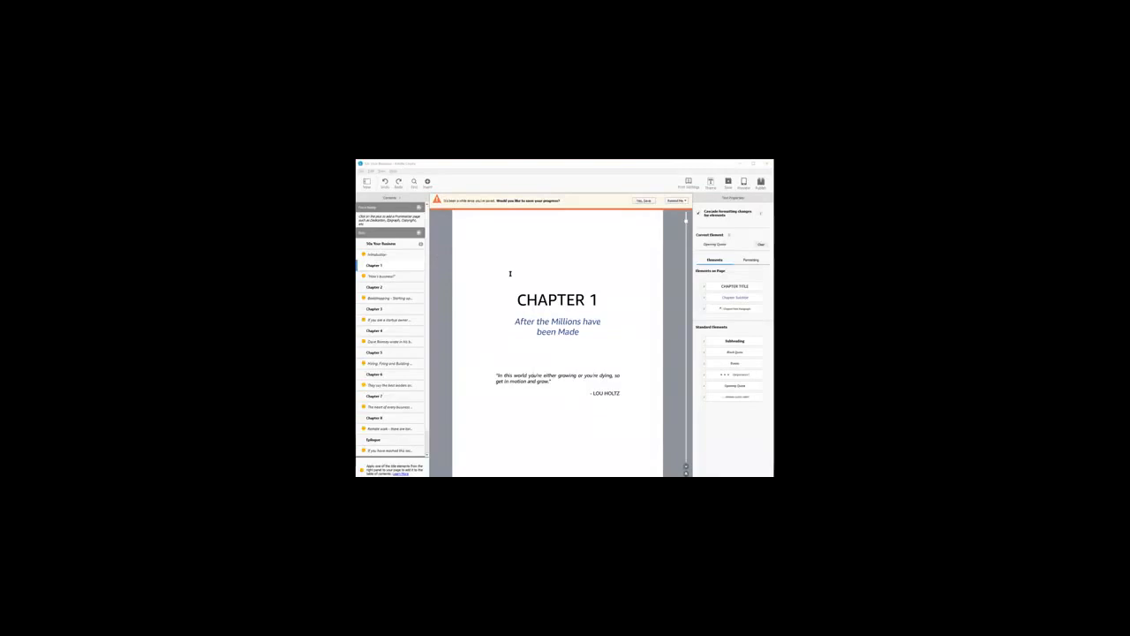
Step: Switch to Kindle Create and show the Introduction of "50x Your Business"
left_click(396, 265)
left_click(394, 256)
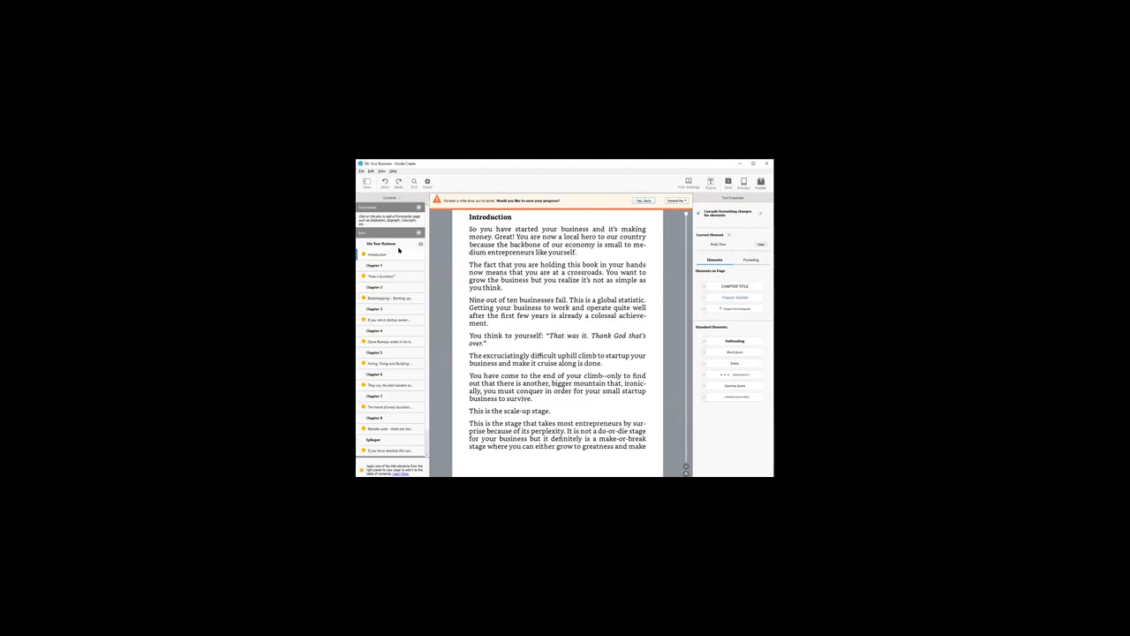
left_click_drag(552, 272, 578, 307)
left_click(568, 288)
Step: Try to replace the Introduction text from the end of its first paragraph through "This is the scale-up stage." with filler characters, and undo it
left_click_drag(518, 251, 664, 415)
key("BackSpace")
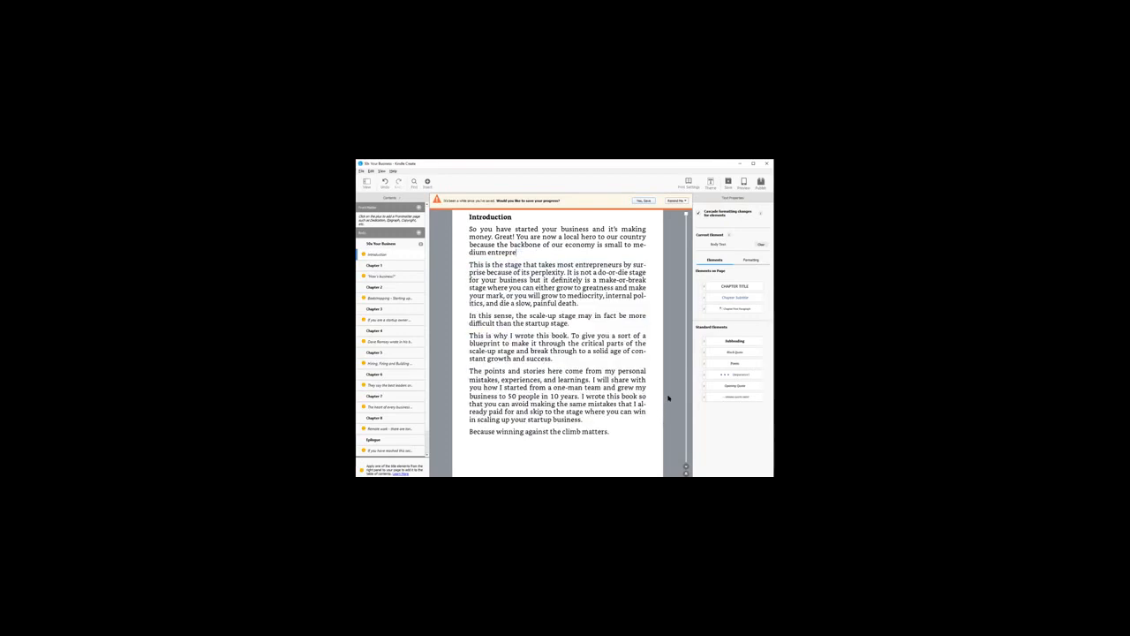
type("asfd asdasd asd as ds da rfqewr1234 1 4sdz Fd")
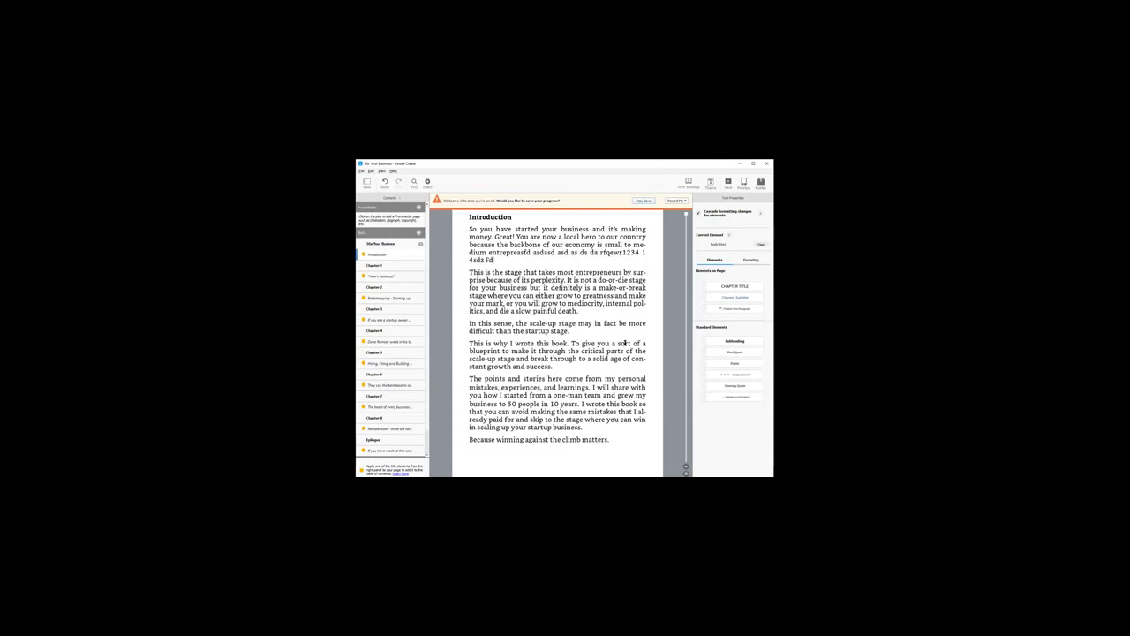
key("ctrl+z")
key("ctrl+z")
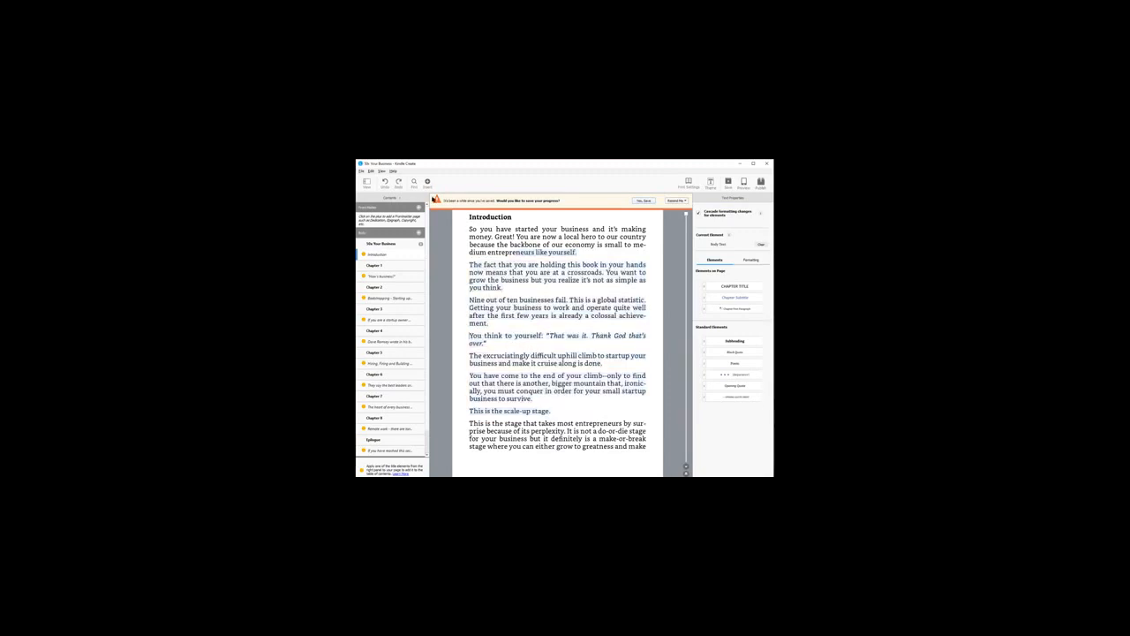
Step: View the list of recently opened Kindle Create projects and close it without opening one
left_click(361, 170)
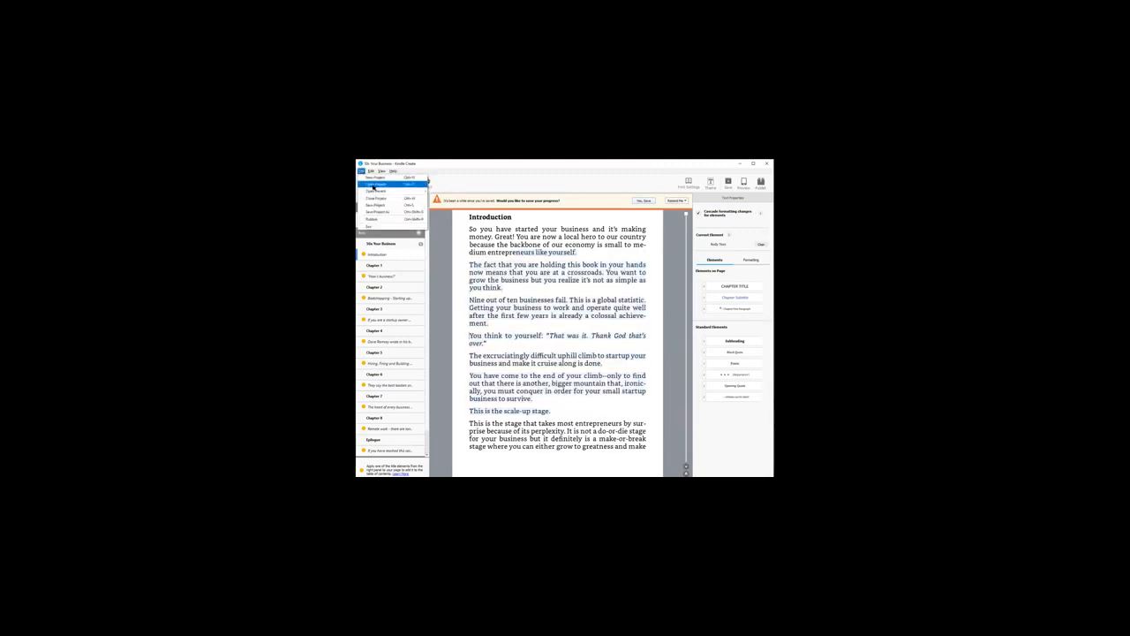
mouse_move(378, 191)
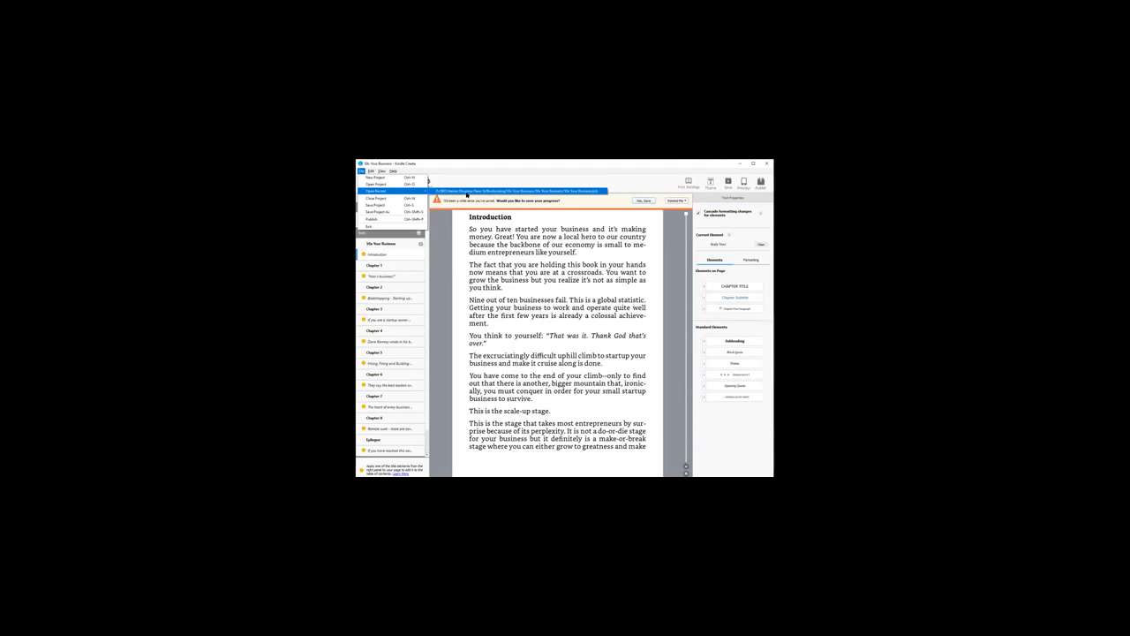
left_click(522, 301)
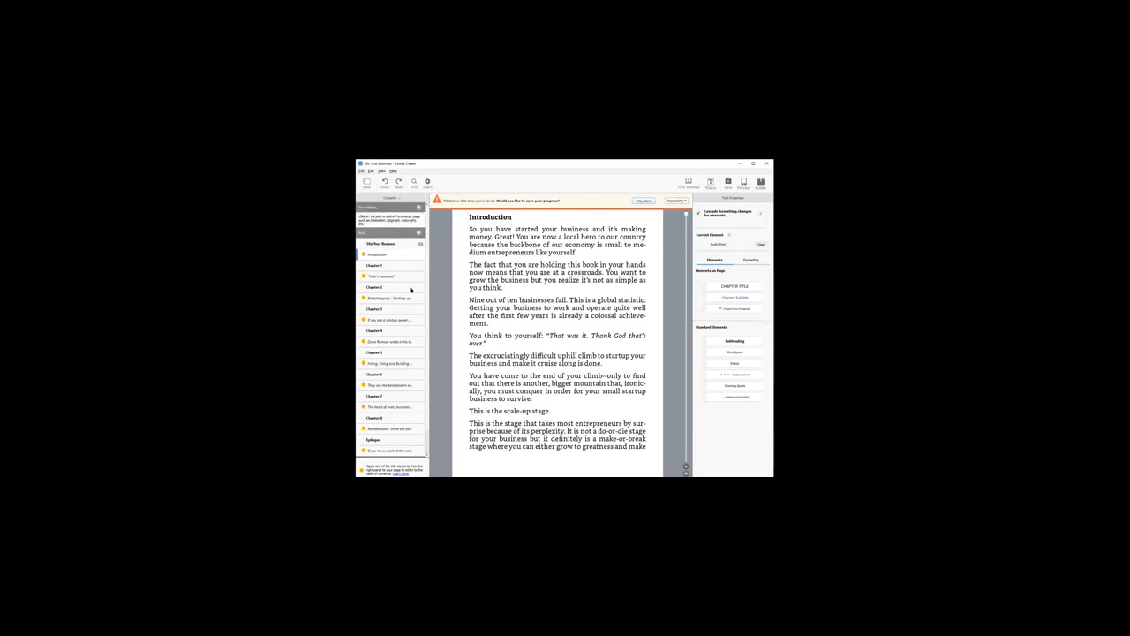
Step: Switch to Kindle Direct Publishing in the browser and look over the eBook pricing page of "50x Your Business"
scroll(384, 385, "down", 1)
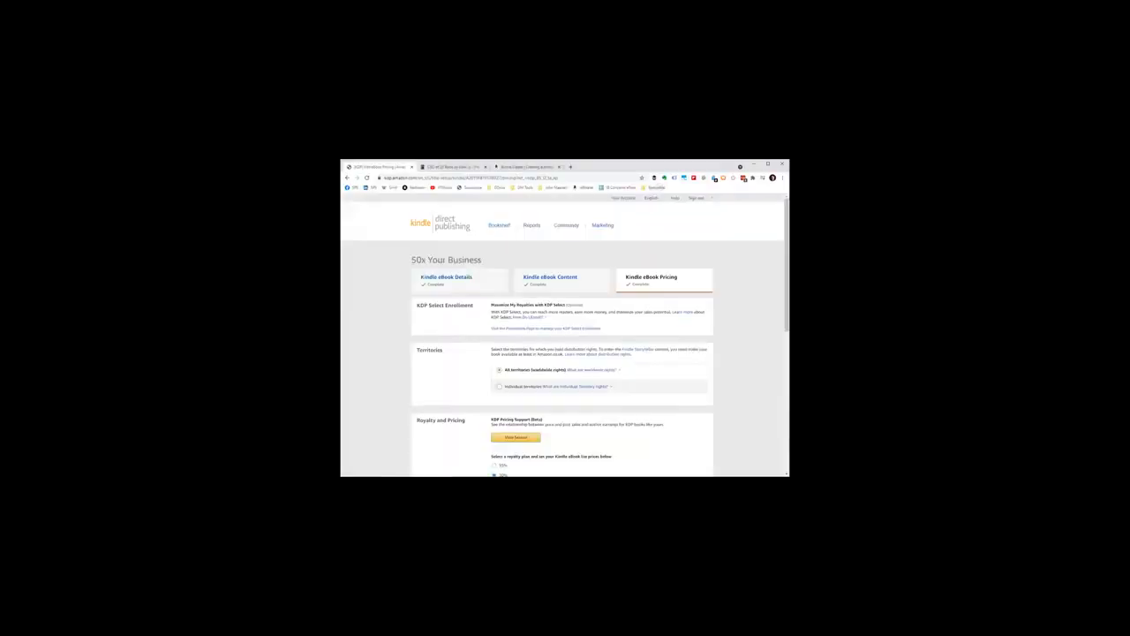
scroll(599, 303, "down", 1)
scroll(604, 300, "up", 1)
Step: Return to the KDP bookshelf, look through the published books, and open the eBook details of "50x Your Business"
left_click(347, 179)
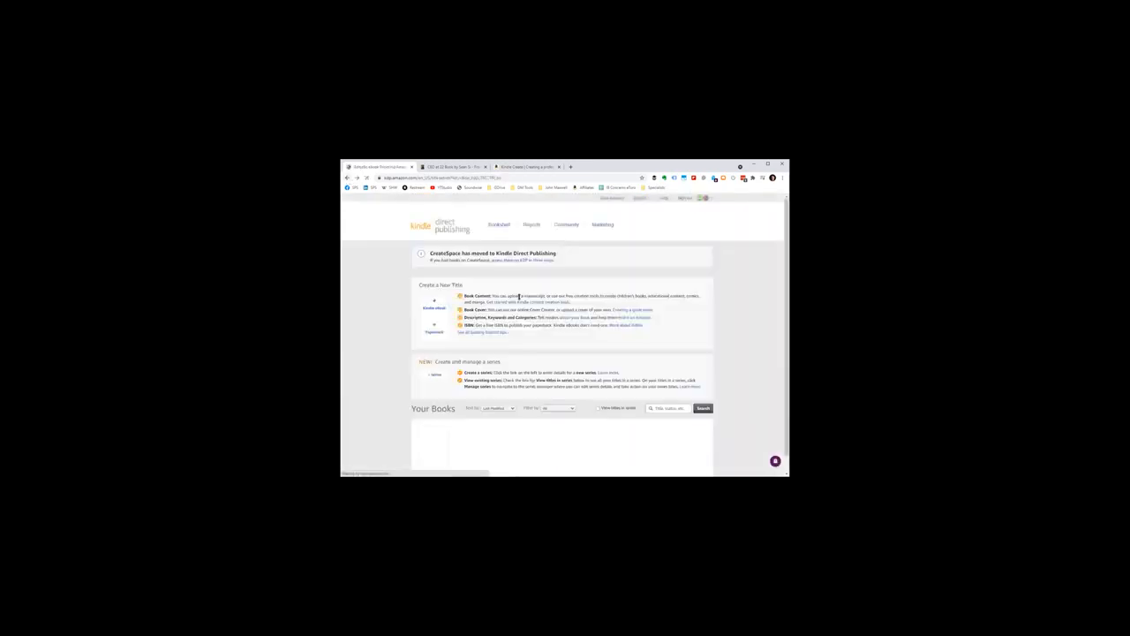
scroll(520, 296, "down", 3)
scroll(699, 315, "down", 5)
scroll(663, 289, "up", 4)
left_click(663, 287)
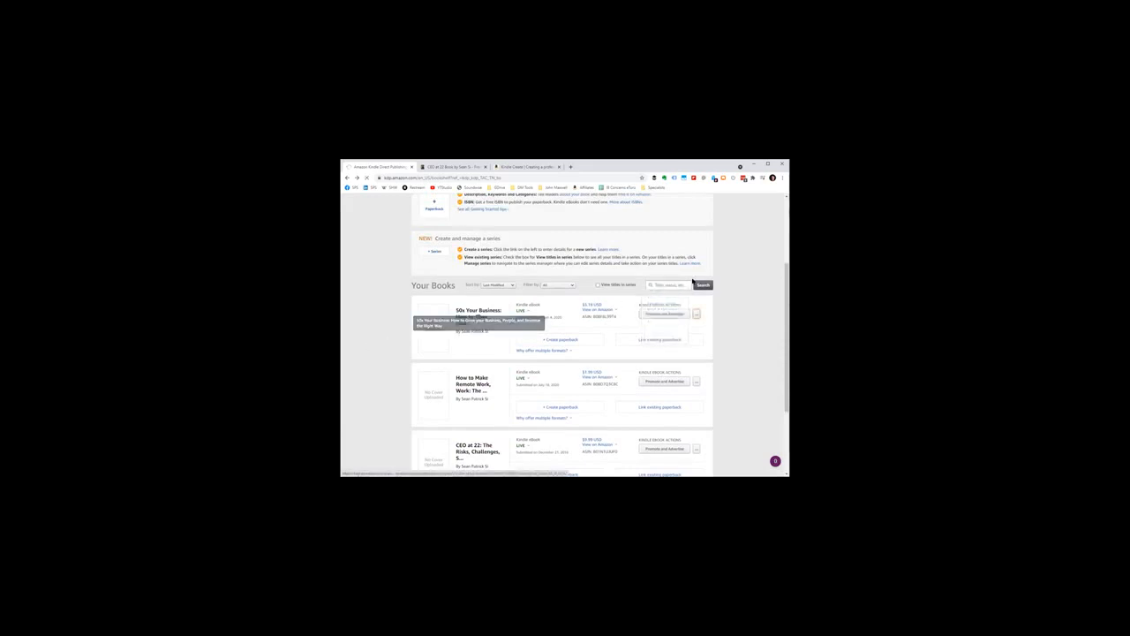
left_click(478, 311)
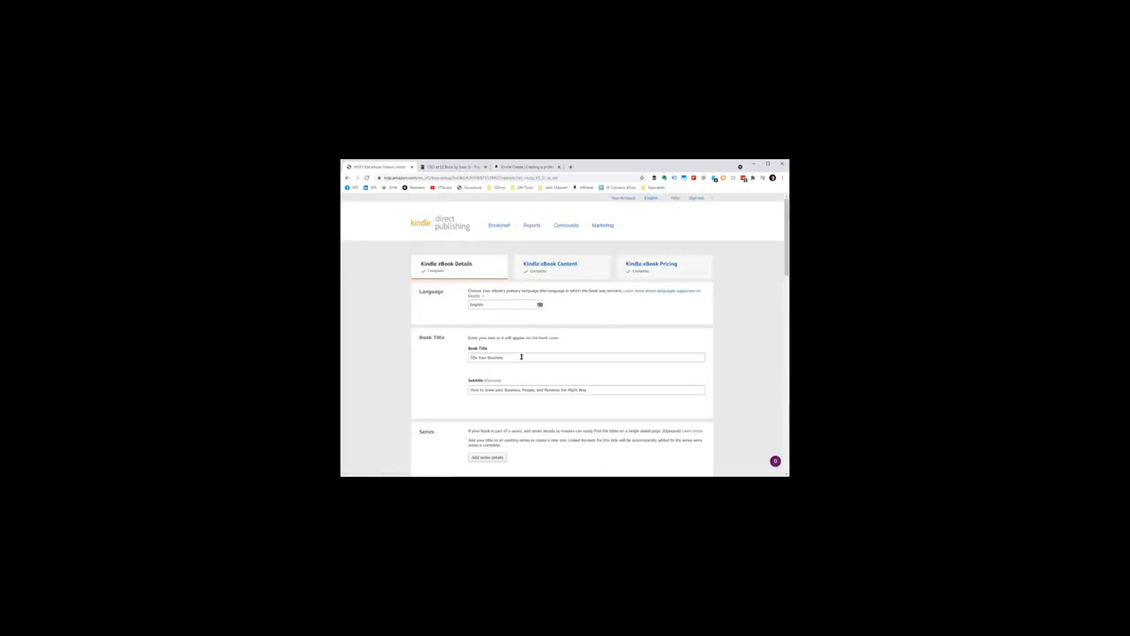
Step: Review the language, book title and subtitle fields on the Kindle eBook Details page
scroll(530, 343, "down", 1)
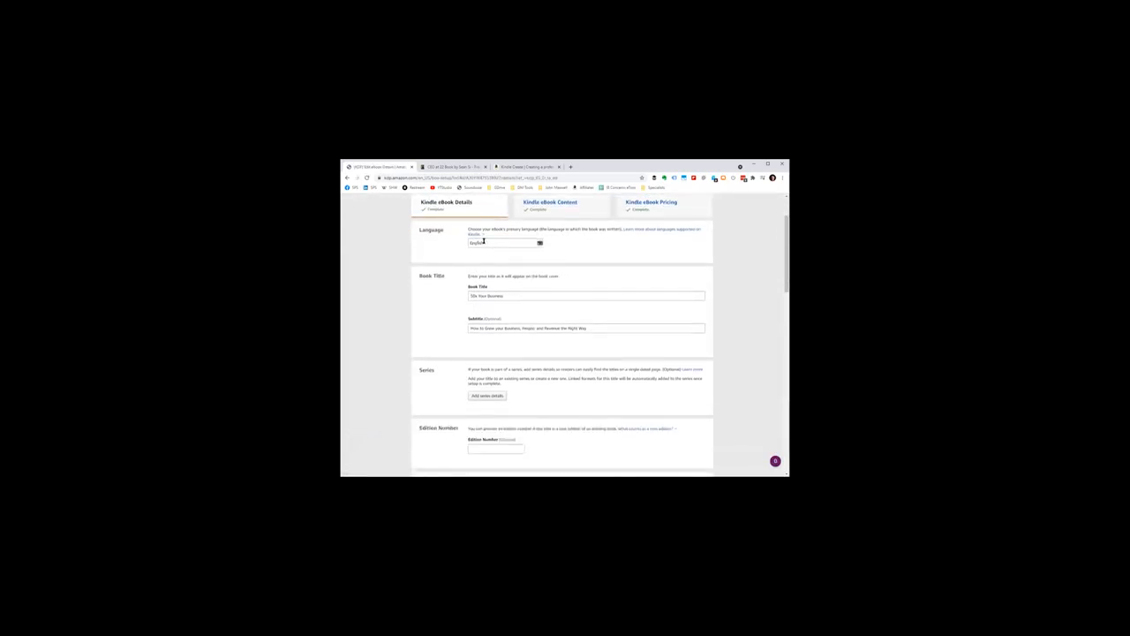
left_click(510, 297)
left_click(580, 327)
scroll(580, 326, "down", 2)
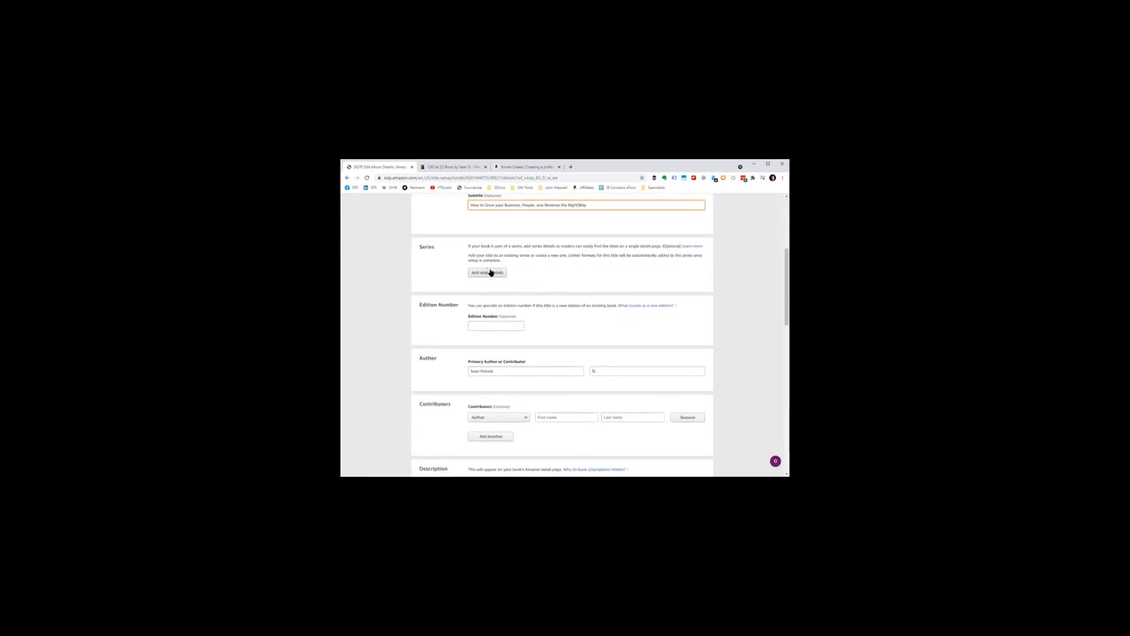
Step: Review the edition number and the primary author's first and last name fields
scroll(527, 291, "down", 1)
left_click(523, 293)
scroll(522, 292, "down", 2)
left_click(557, 277)
left_click(598, 257)
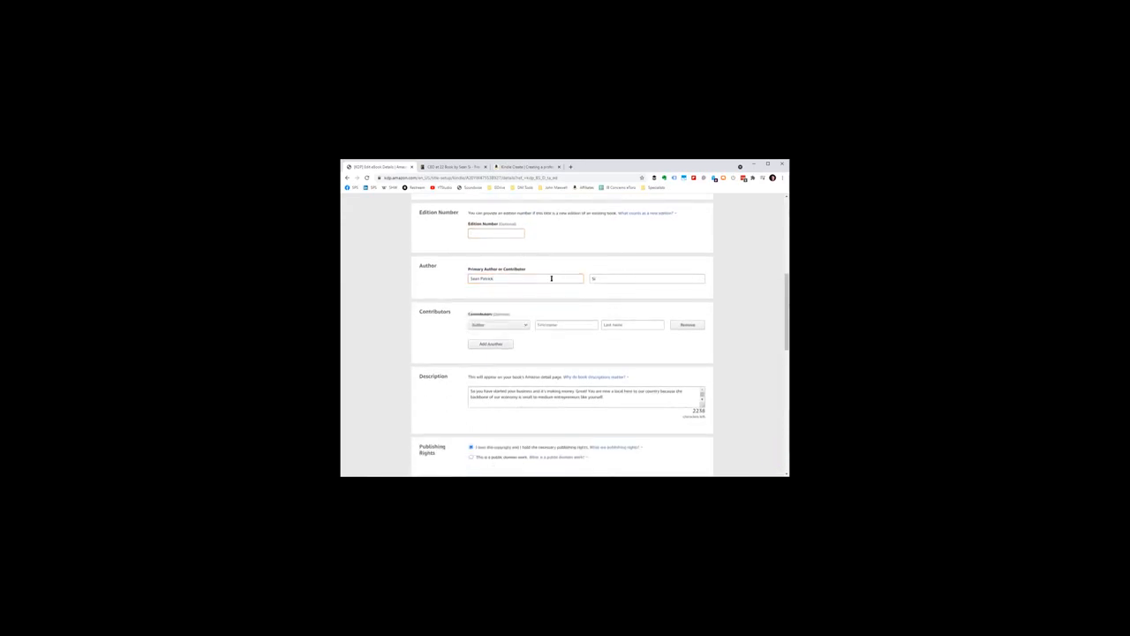
Step: Show the role choices available for the book's contributors
left_click(497, 325)
left_click(581, 310)
left_click(517, 324)
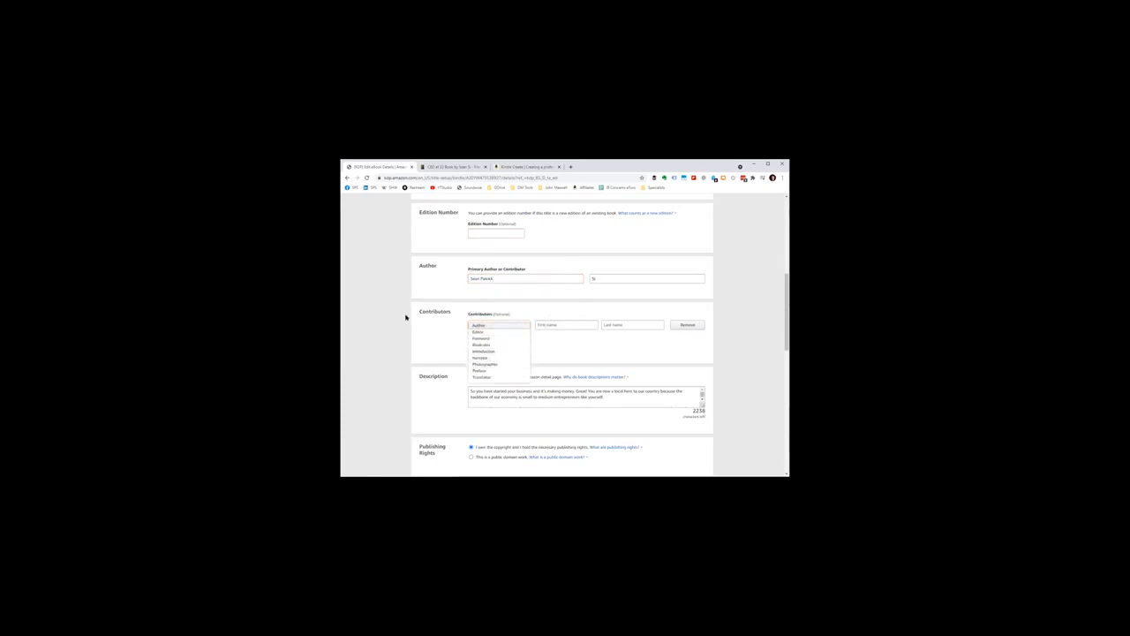
Step: Enlarge the book's Description box and read through the full description text
scroll(406, 317, "down", 5)
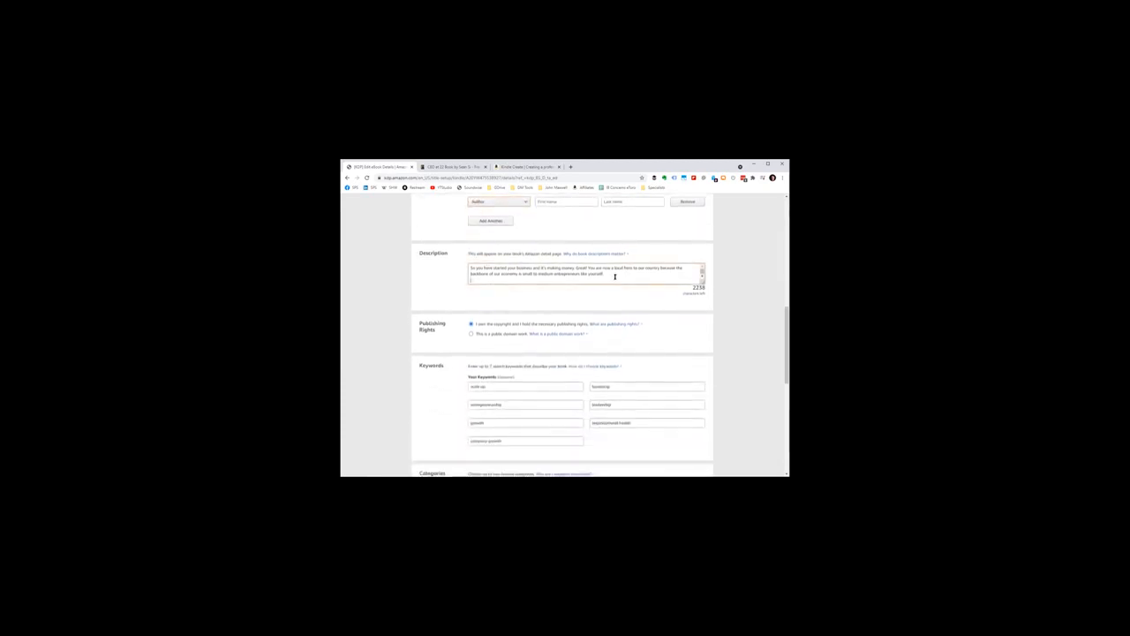
scroll(616, 277, "down", 1)
scroll(615, 277, "up", 1)
left_click_drag(702, 281, 704, 408)
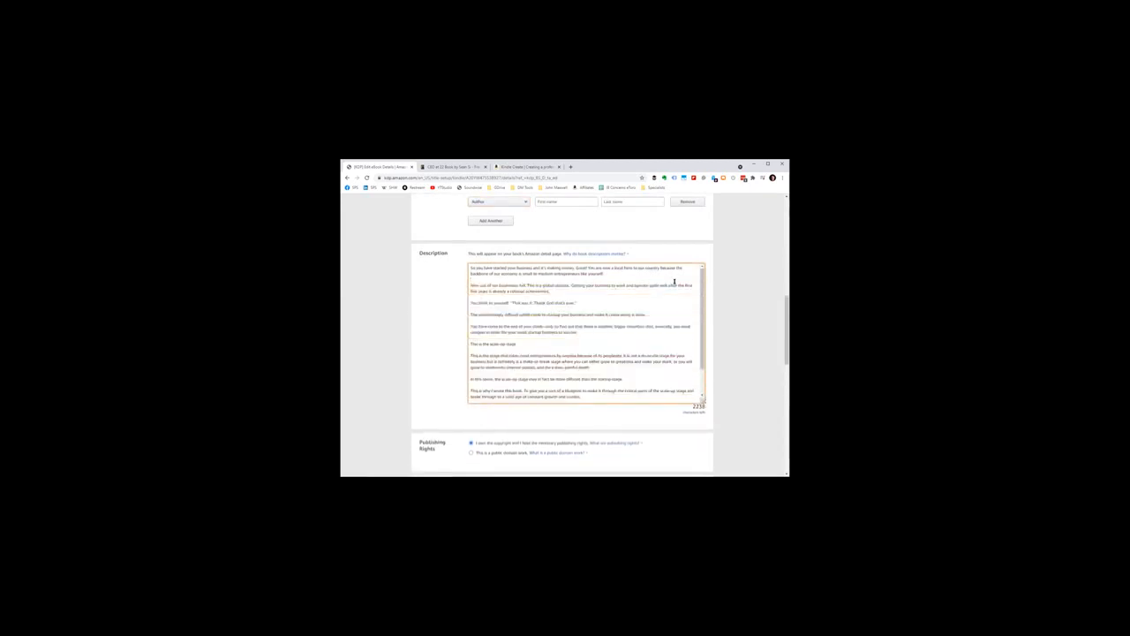
left_click_drag(539, 303, 622, 356)
left_click(622, 358)
scroll(612, 311, "down", 5)
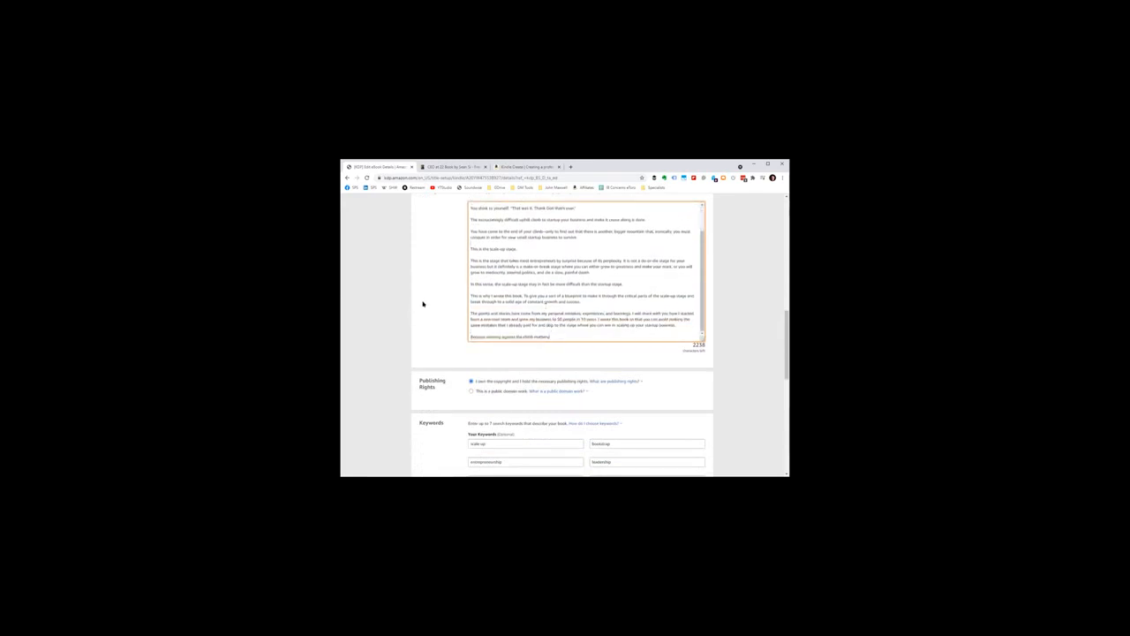
scroll(462, 303, "down", 2)
scroll(459, 298, "up", 4)
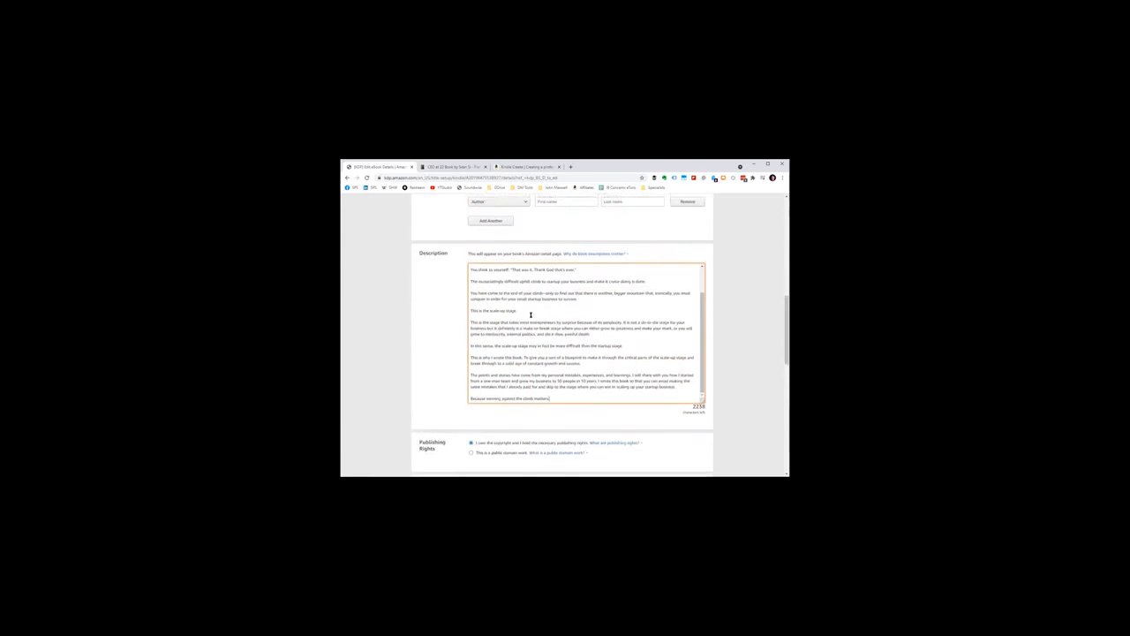
scroll(530, 314, "up", 2)
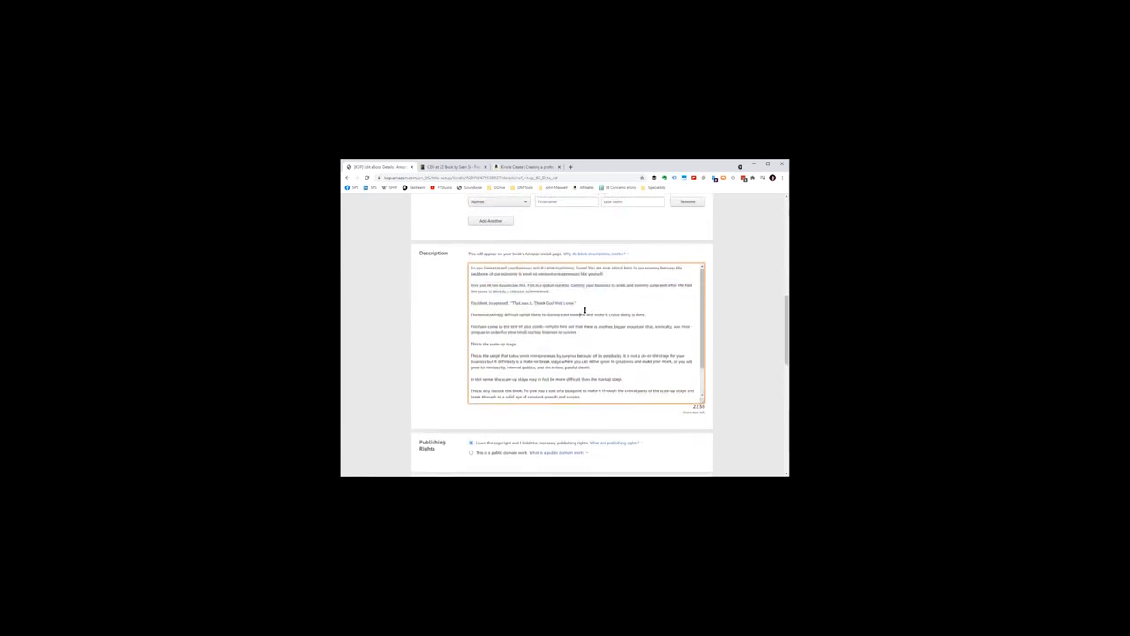
left_click_drag(463, 303, 424, 300)
left_click(538, 298)
Step: Review the publishing rights choice and each of the search keyword fields, from "scale up" to "organizational health"
scroll(415, 320, "down", 4)
scroll(478, 324, "down", 1)
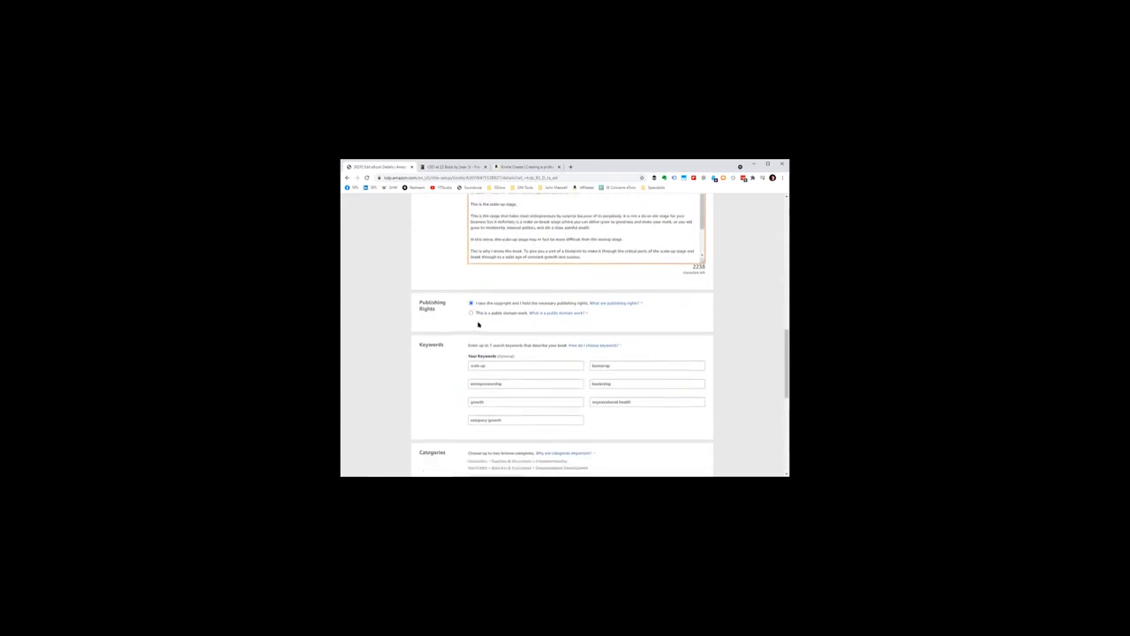
scroll(492, 290, "down", 2)
left_click(515, 289)
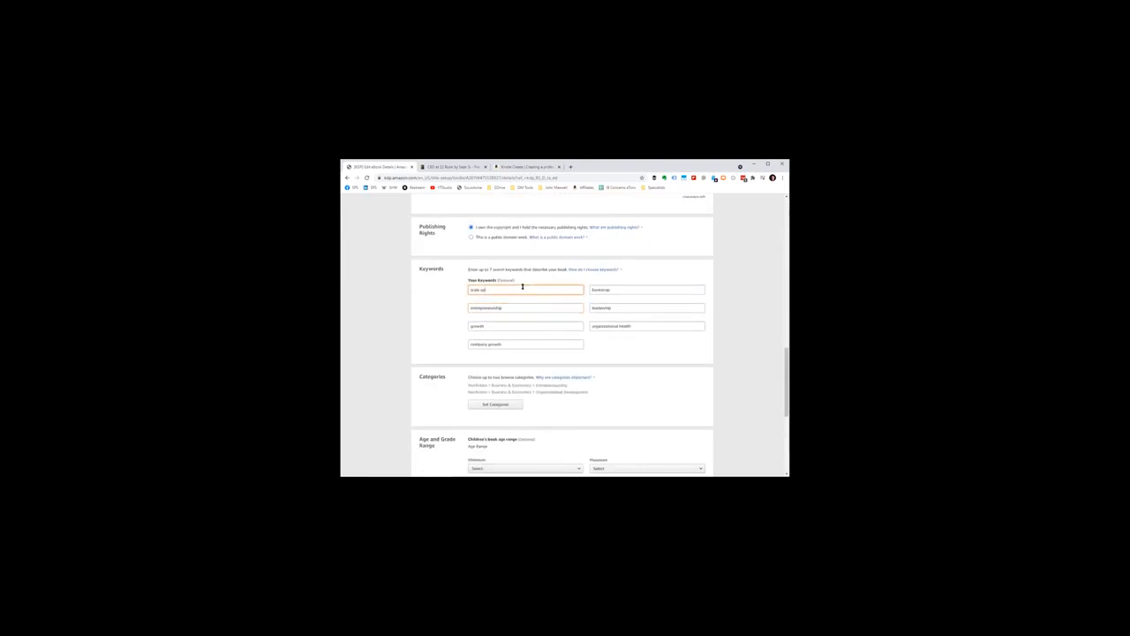
left_click(501, 324)
left_click(511, 310)
left_click(519, 344)
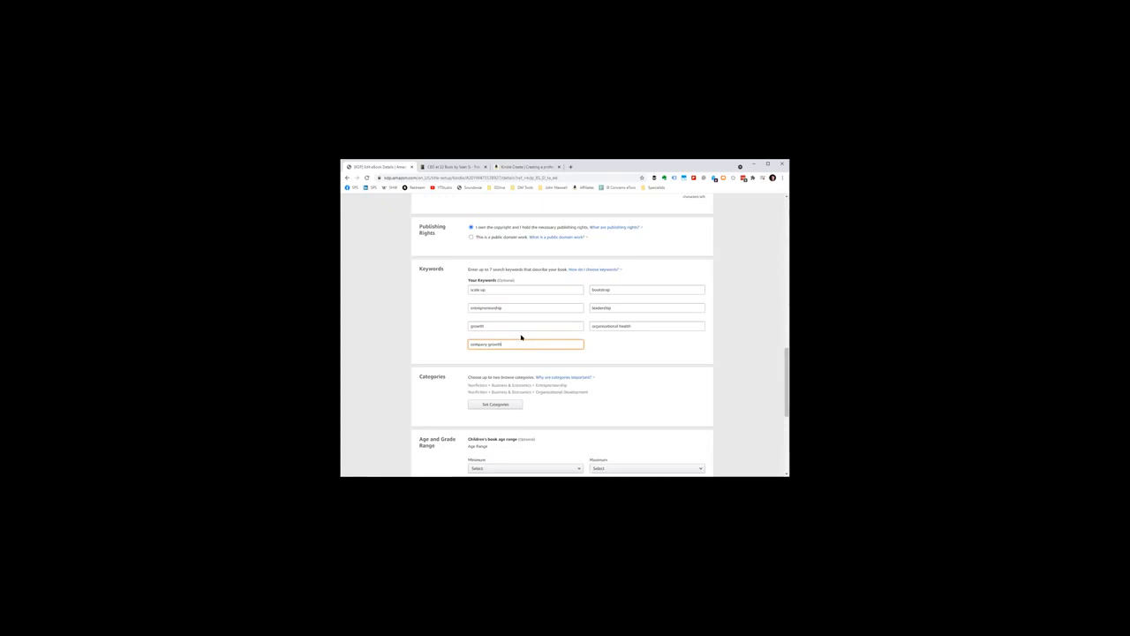
left_click(506, 319)
left_click(522, 324)
left_click(516, 307)
left_click(516, 289)
left_click(615, 289)
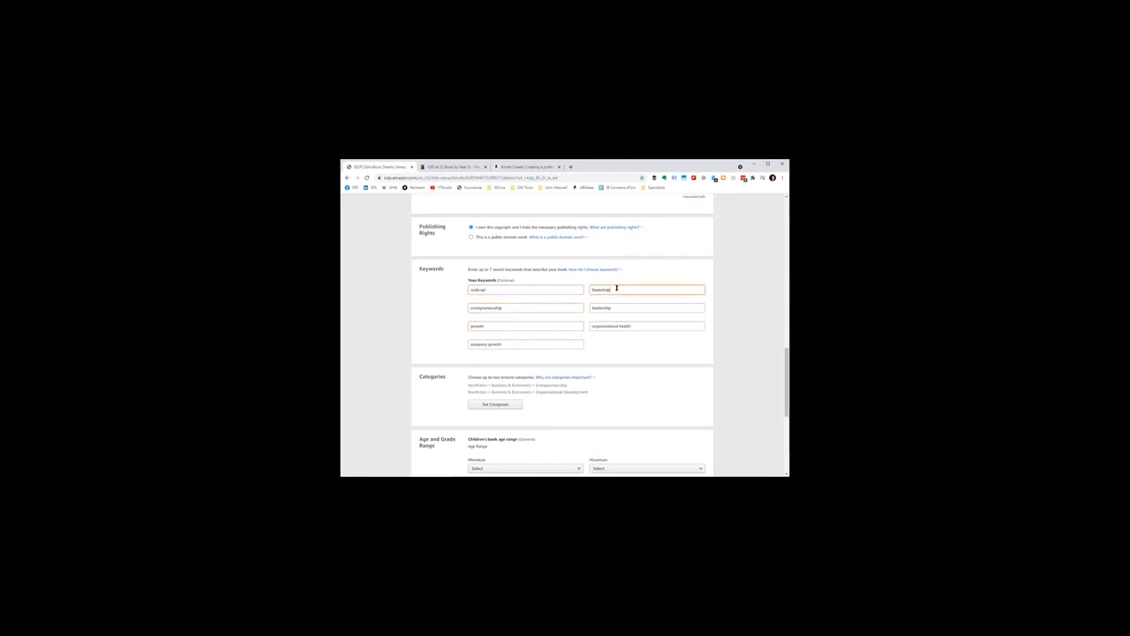
left_click(510, 290)
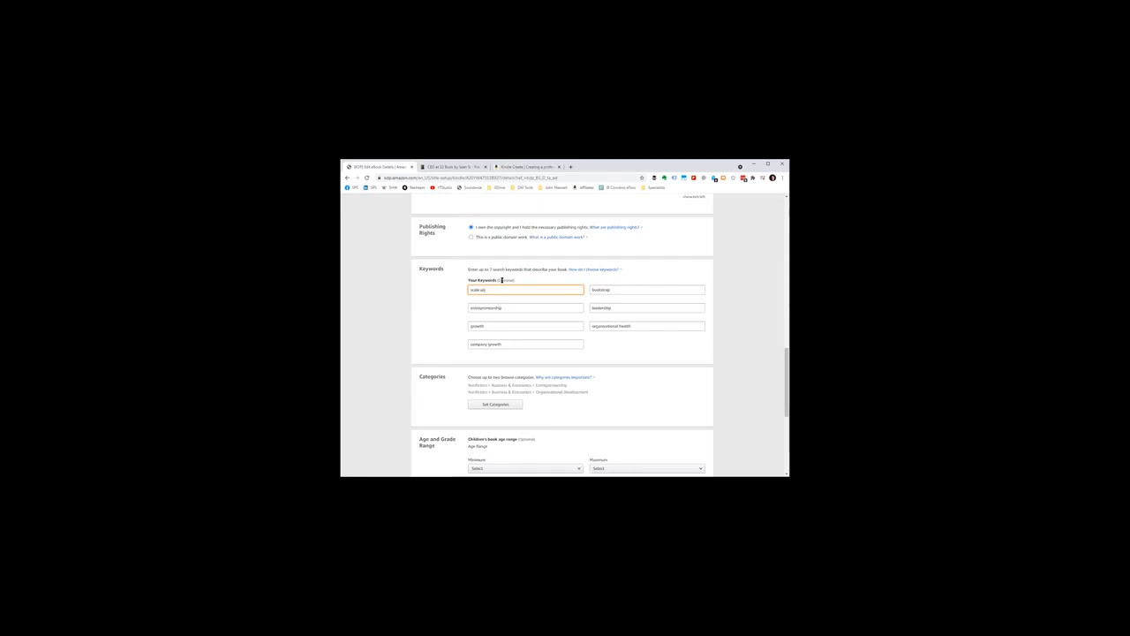
left_click(507, 309)
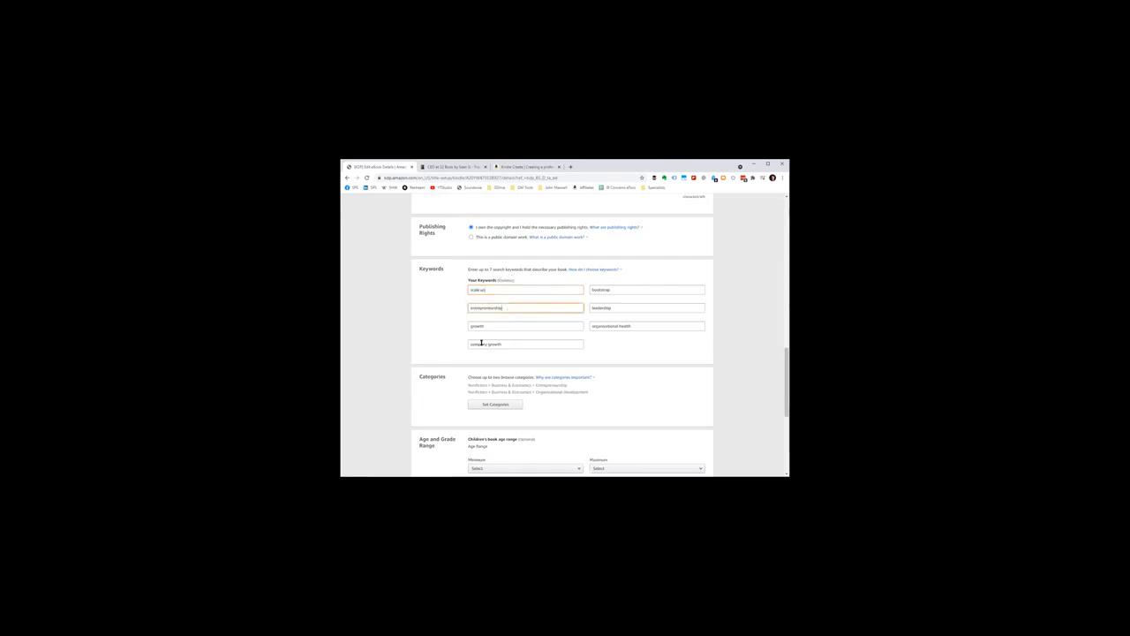
left_click(496, 329)
left_click(505, 343)
left_click(639, 288)
left_click(634, 307)
left_click(634, 326)
Step: Examine the two browse categories assigned to the book, Entrepreneurship and Organizational Development
scroll(632, 325, "down", 1)
scroll(618, 294, "down", 2)
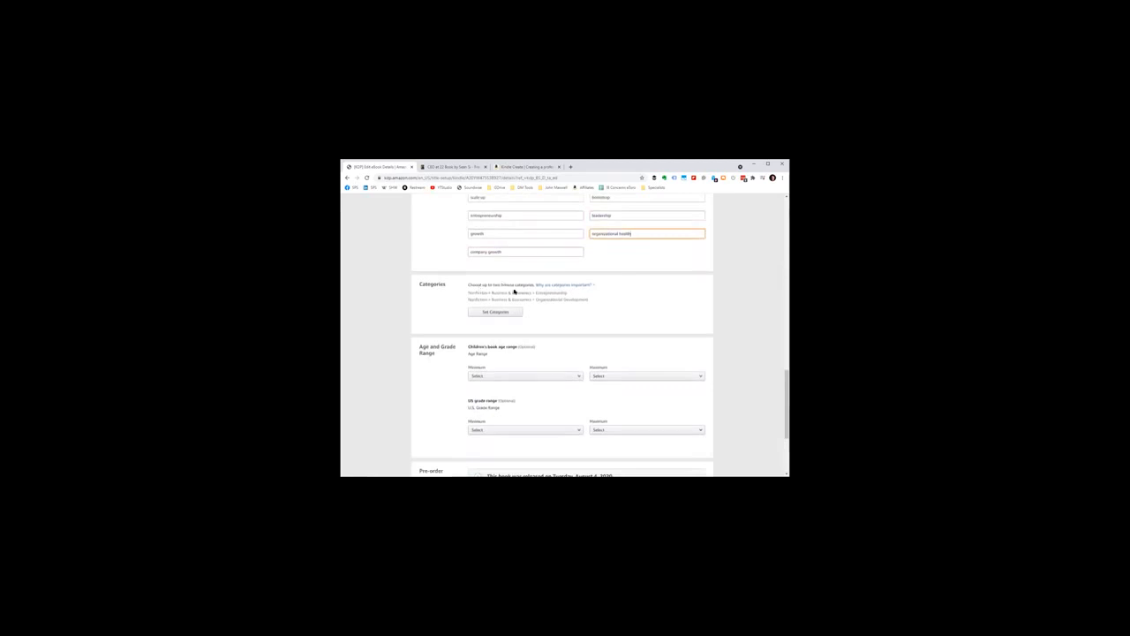
double_click(549, 293)
left_click_drag(593, 300, 535, 299)
left_click(549, 295)
Step: Open the category chooser, browse its category tree including Literary Collections, and close it without saving
left_click(502, 312)
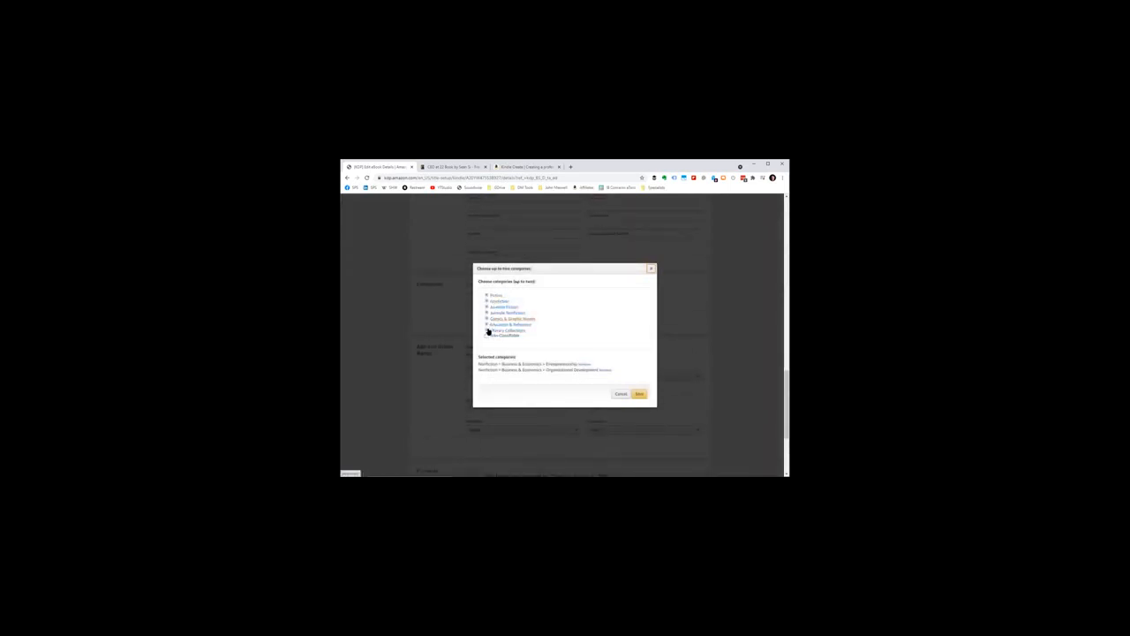
left_click(485, 330)
scroll(502, 319, "down", 1)
left_click(493, 317)
scroll(511, 311, "down", 3)
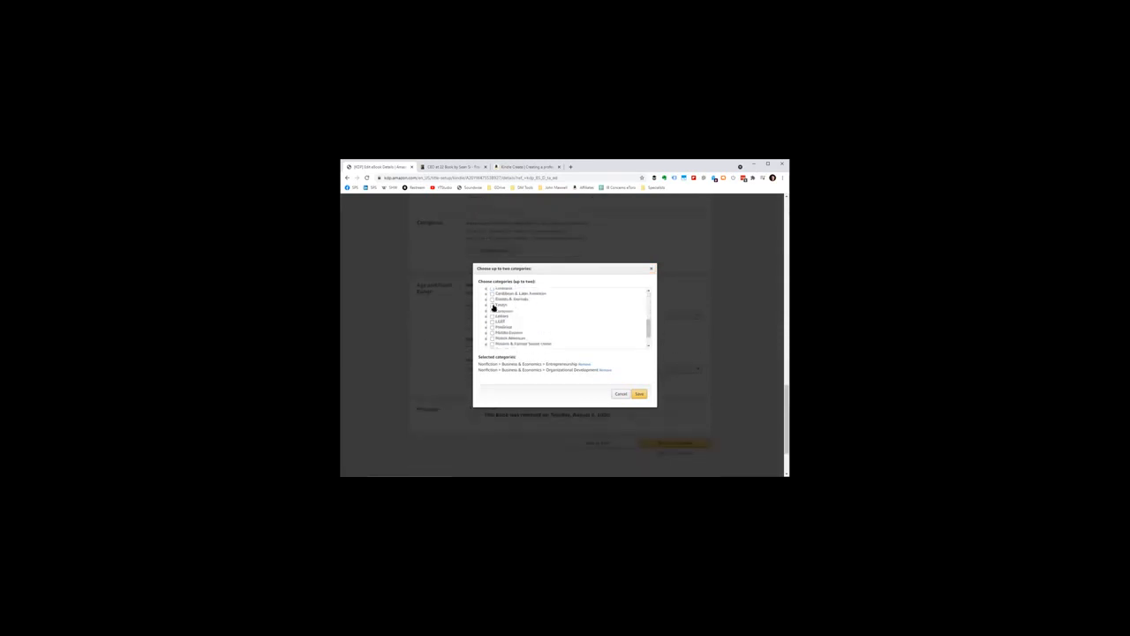
scroll(495, 310, "up", 2)
scroll(508, 314, "up", 2)
scroll(503, 318, "down", 1)
left_click(492, 306)
scroll(524, 305, "down", 3)
scroll(530, 306, "up", 4)
scroll(527, 309, "down", 2)
scroll(524, 315, "down", 3)
scroll(525, 315, "down", 10)
left_click_drag(648, 338, 639, 289)
scroll(550, 321, "down", 4)
left_click_drag(647, 316, 647, 283)
scroll(515, 315, "down", 10)
scroll(510, 309, "down", 4)
left_click(493, 315)
scroll(523, 302, "down", 3)
scroll(522, 303, "up", 2)
left_click(496, 327)
scroll(548, 322, "down", 3)
scroll(557, 315, "down", 1)
left_click(651, 270)
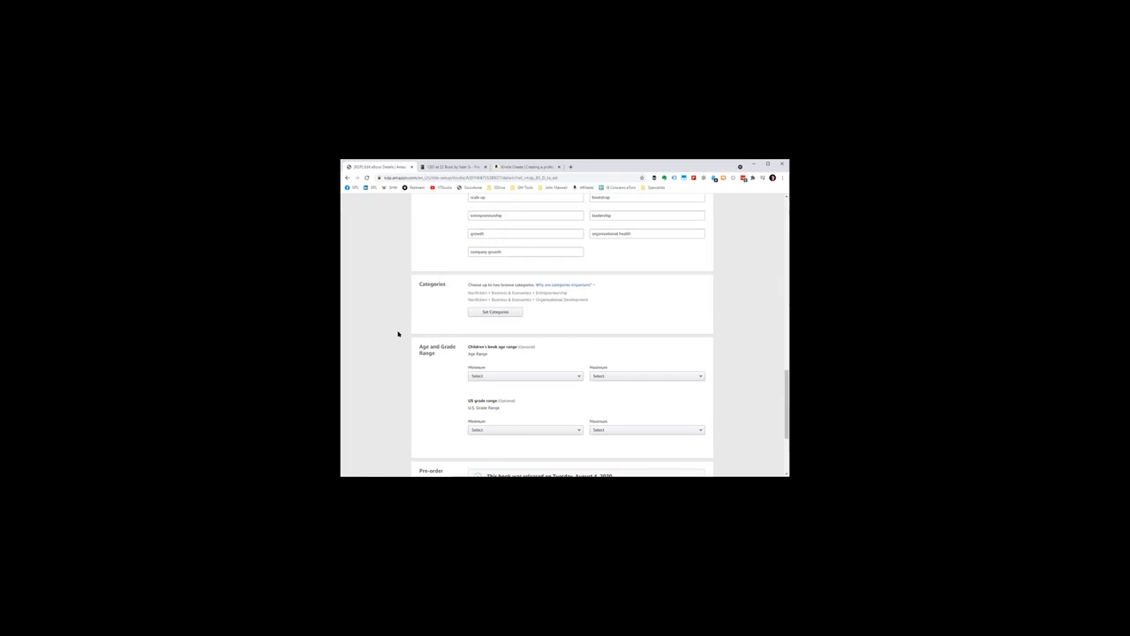
Step: Return to the book's Language field, filter the language list with "c" and "cj", and clear the entry
scroll(384, 328, "up", 10)
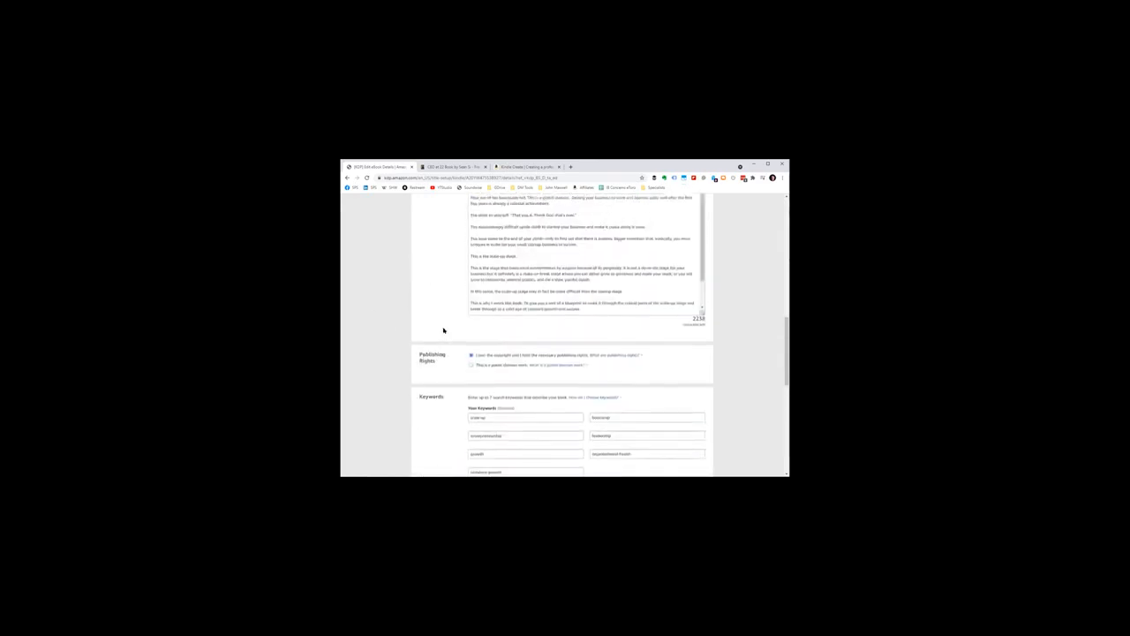
scroll(494, 302, "up", 5)
left_click(538, 305)
left_click(585, 305)
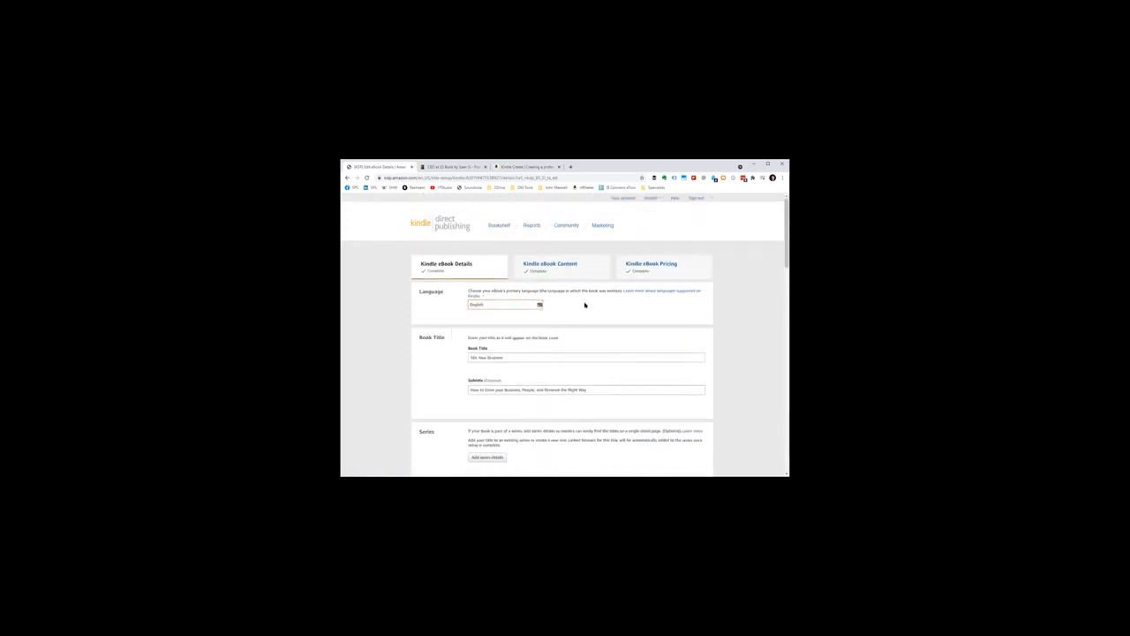
left_click_drag(487, 303, 445, 306)
type("c")
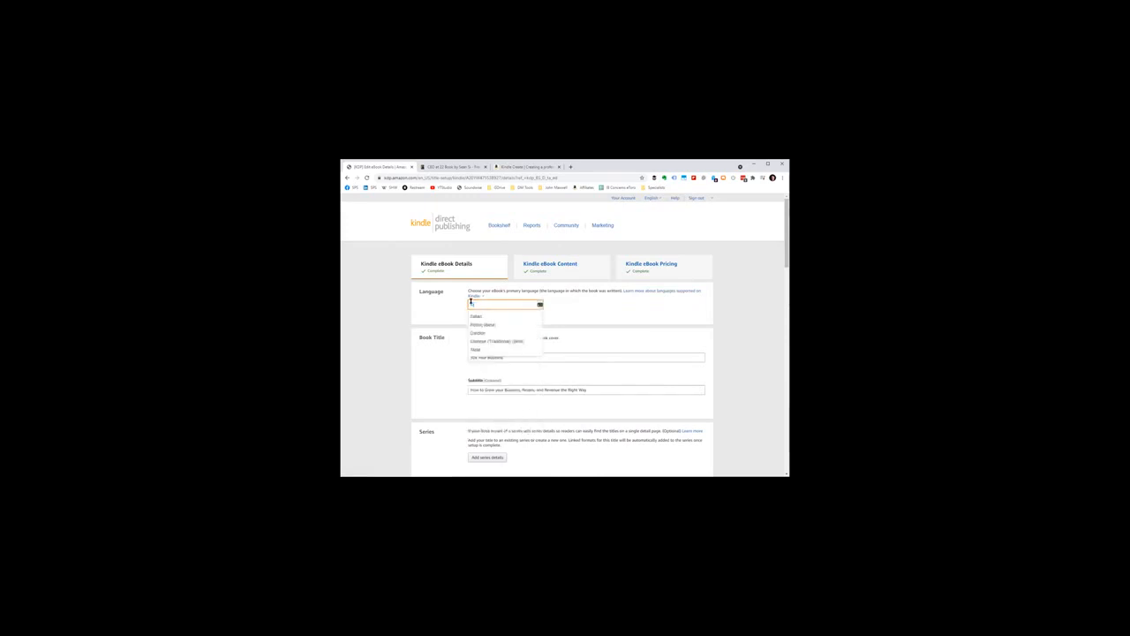
type("j")
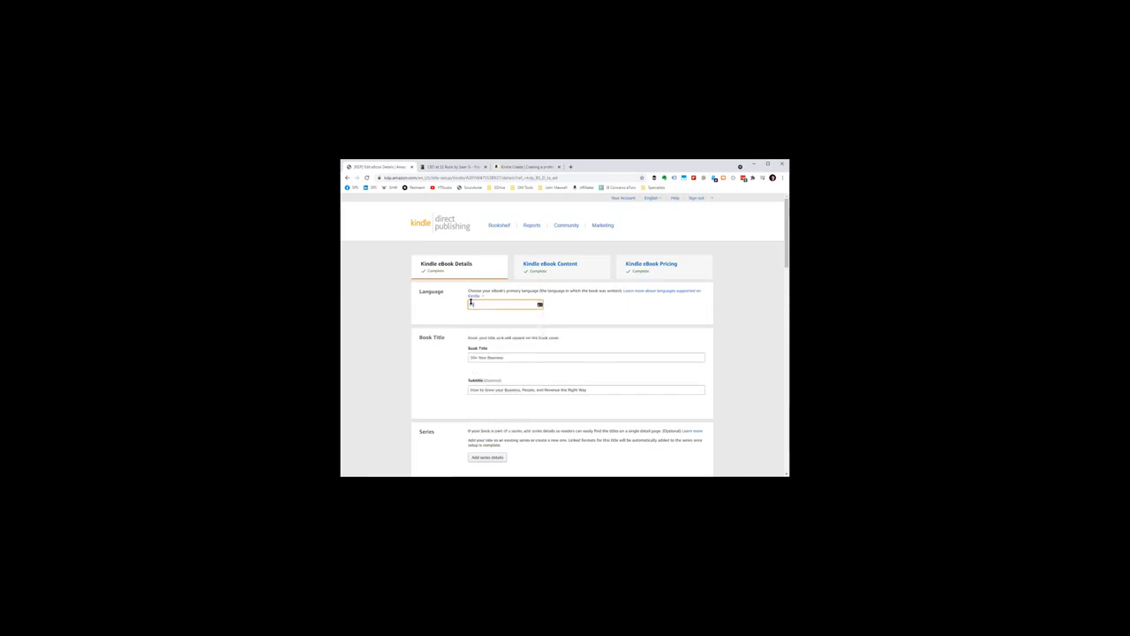
key("BackSpace")
key("BackSpace")
Step: Browse the full list of supported eBook languages and choose English
scroll(481, 331, "down", 3)
scroll(492, 362, "down", 3)
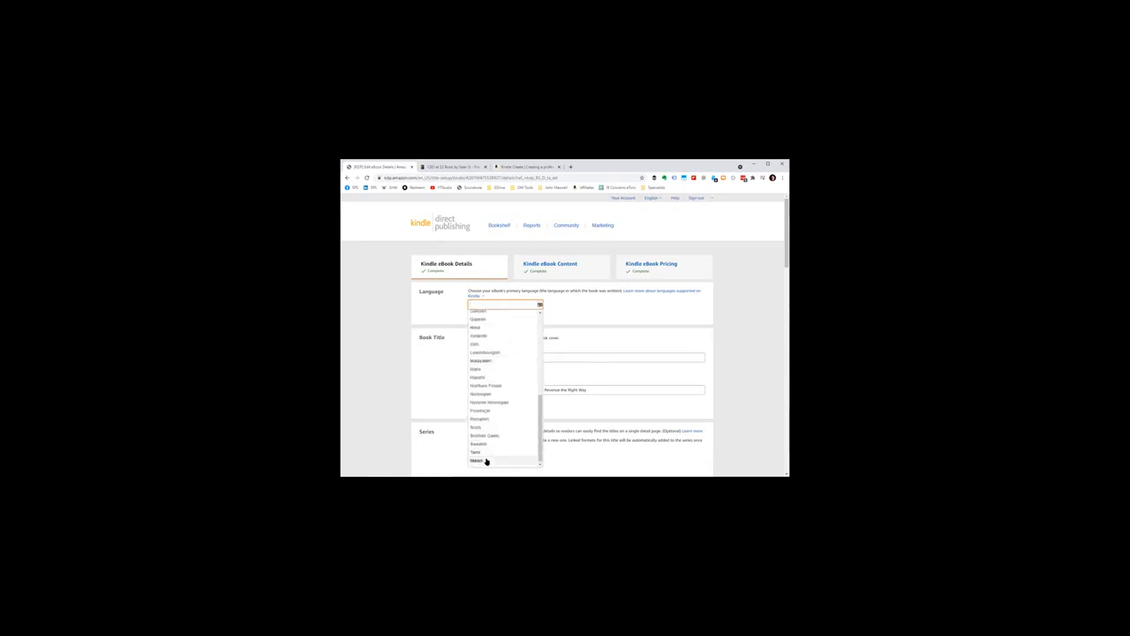
scroll(512, 424, "up", 5)
scroll(499, 389, "up", 5)
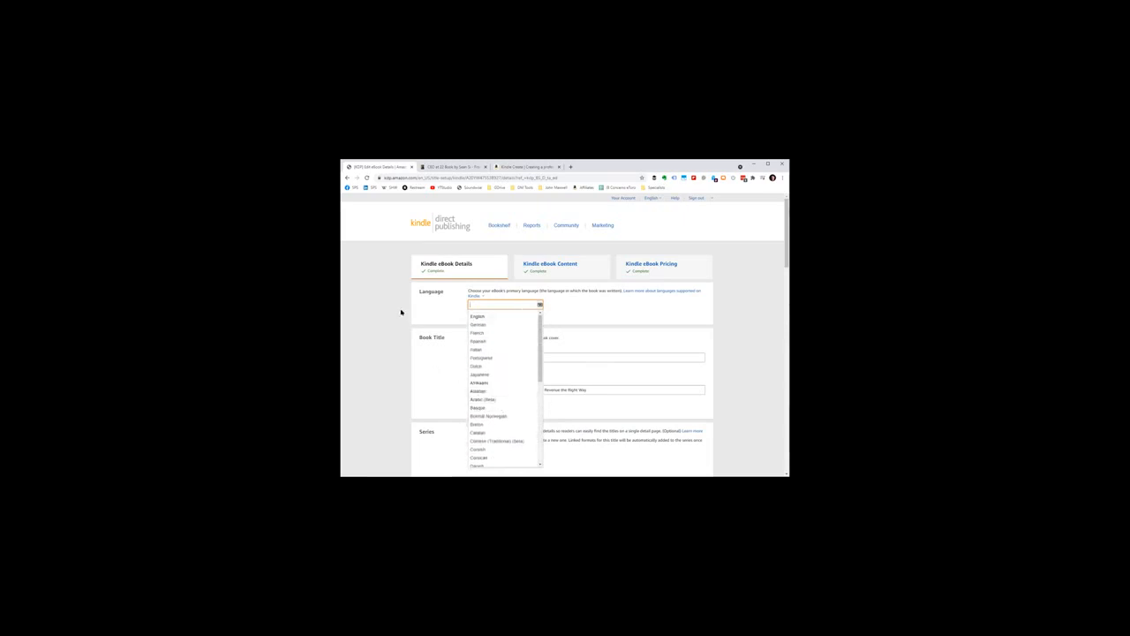
scroll(505, 332, "down", 4)
scroll(505, 335, "up", 4)
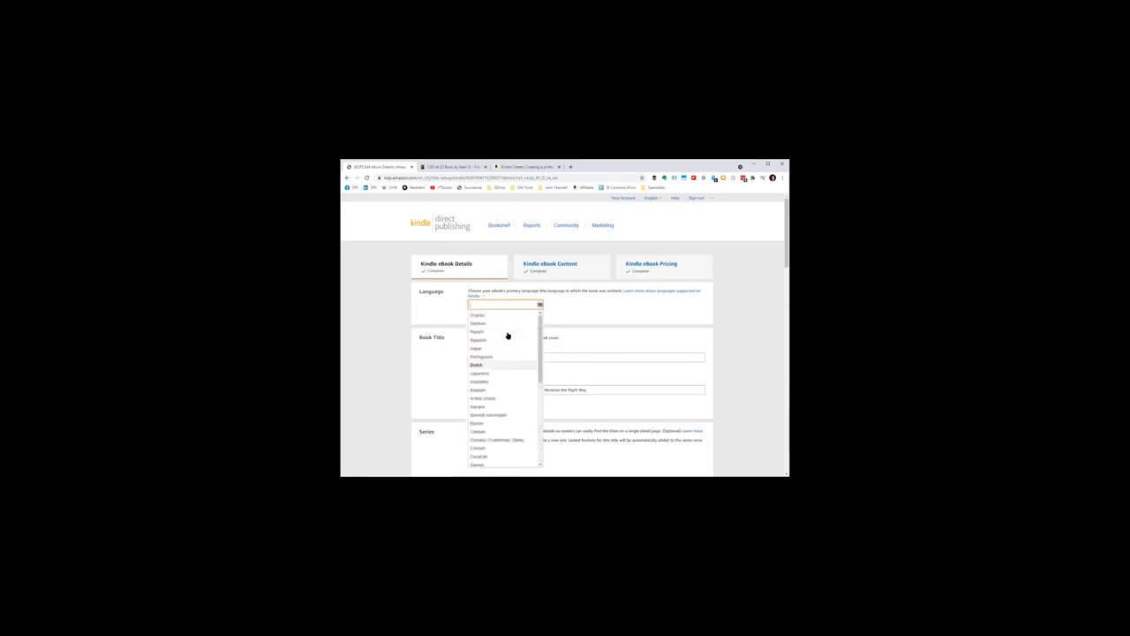
left_click(504, 317)
Step: Review the Language section above the book title and highlight its selected language
scroll(411, 311, "down", 1)
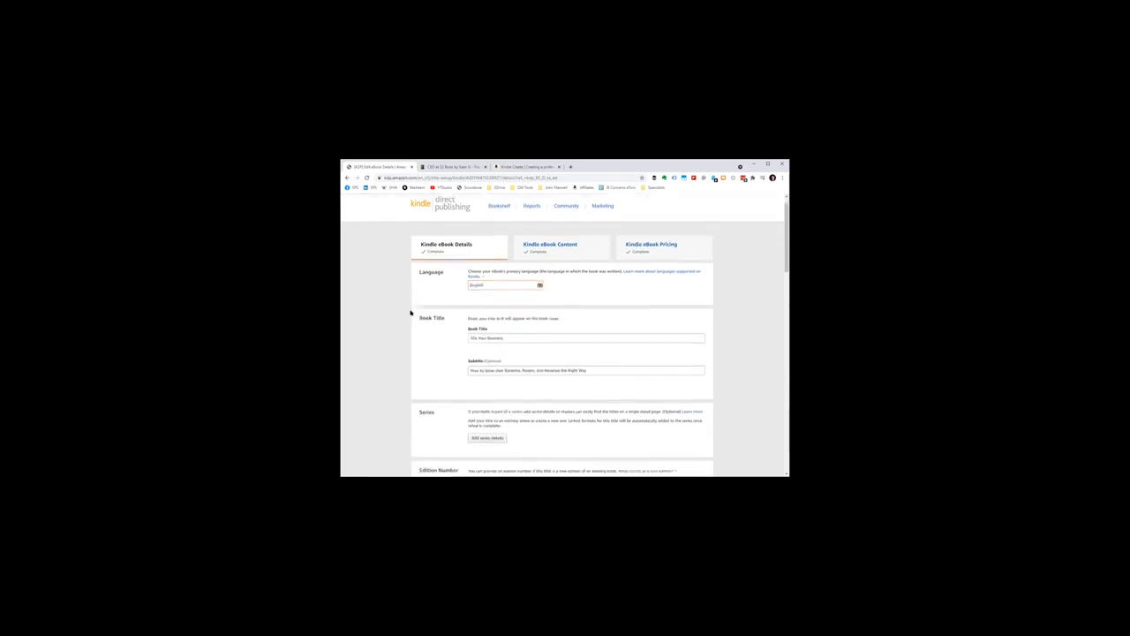
scroll(424, 306, "up", 4)
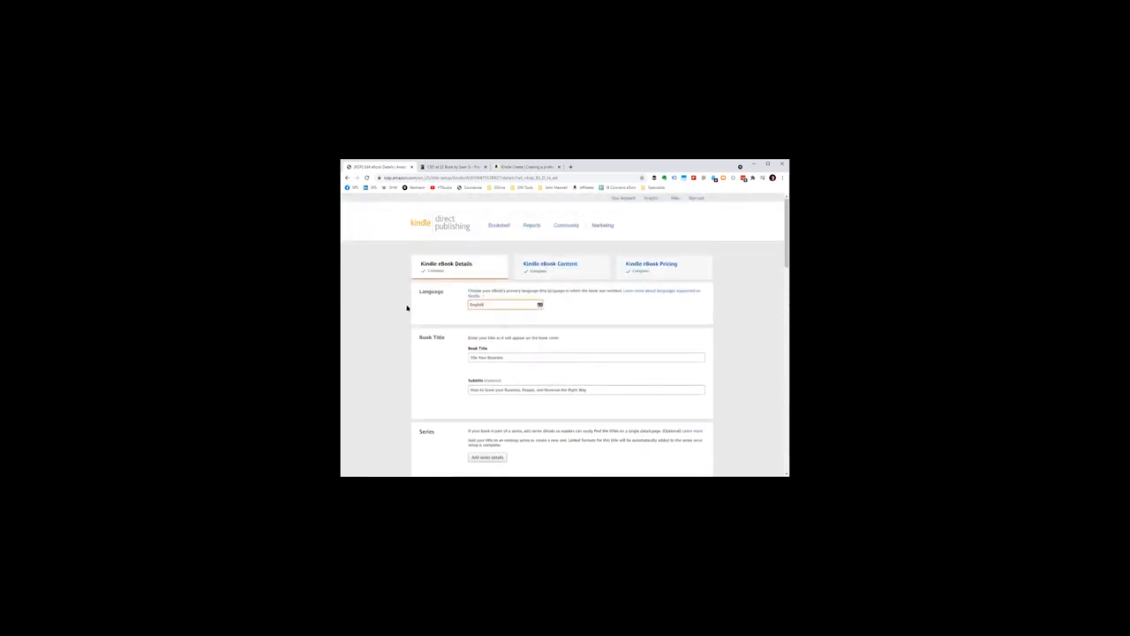
scroll(398, 305, "down", 2)
scroll(411, 295, "up", 2)
left_click_drag(538, 303, 456, 303)
left_click(472, 303)
left_click(436, 311)
Step: Review the remaining eBook details down to the categories, the children's book age range and the US grade range
scroll(397, 301, "down", 1)
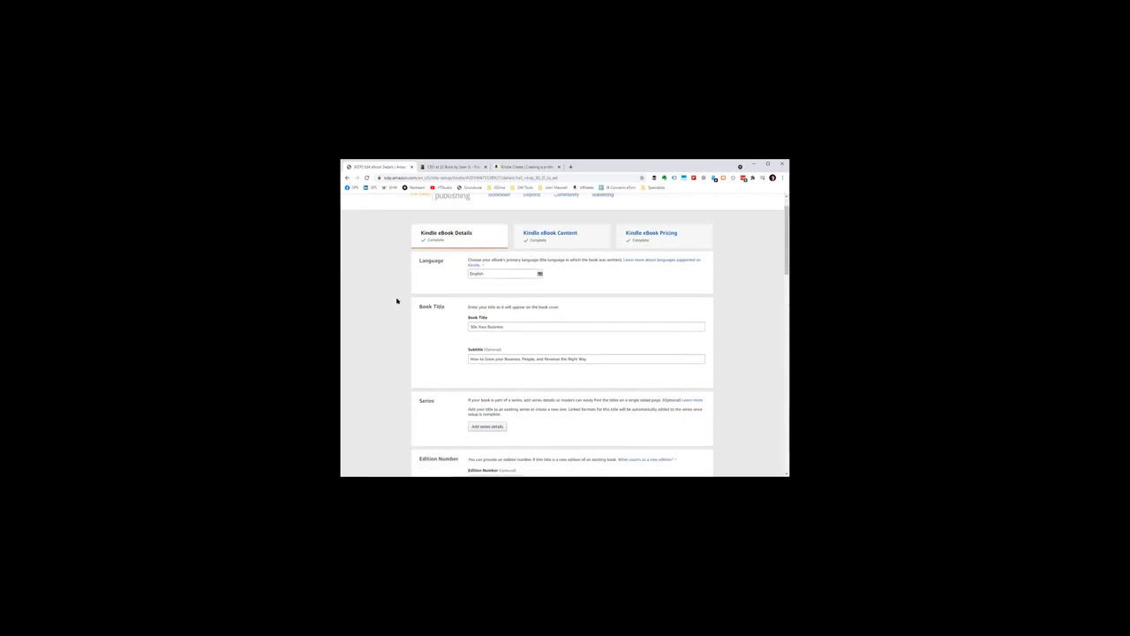
scroll(404, 291, "down", 1)
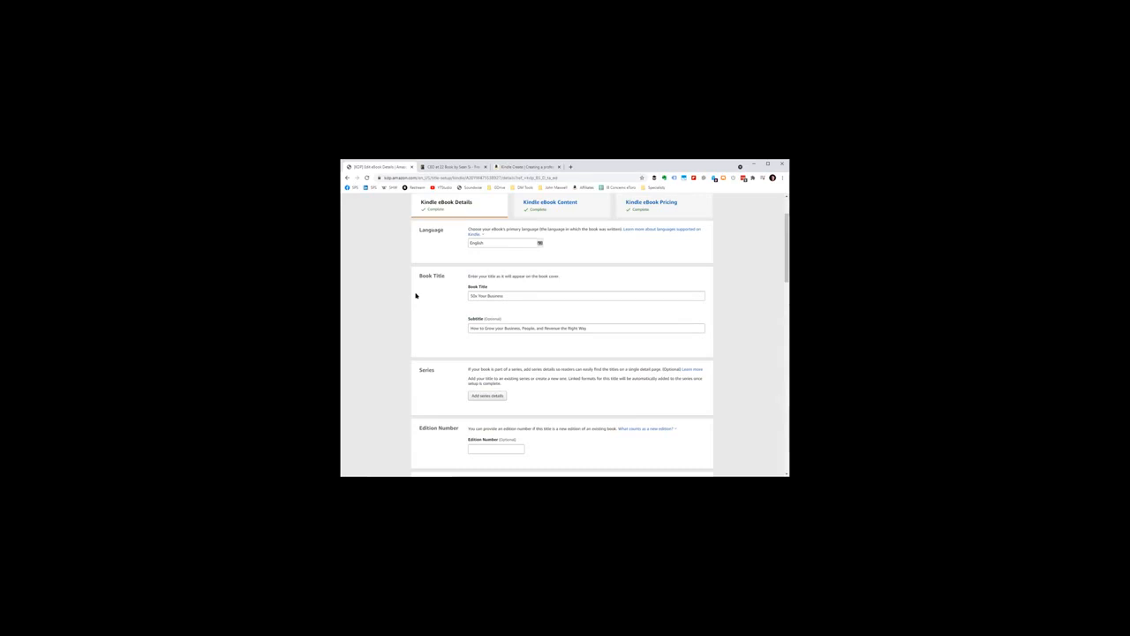
scroll(415, 295, "down", 10)
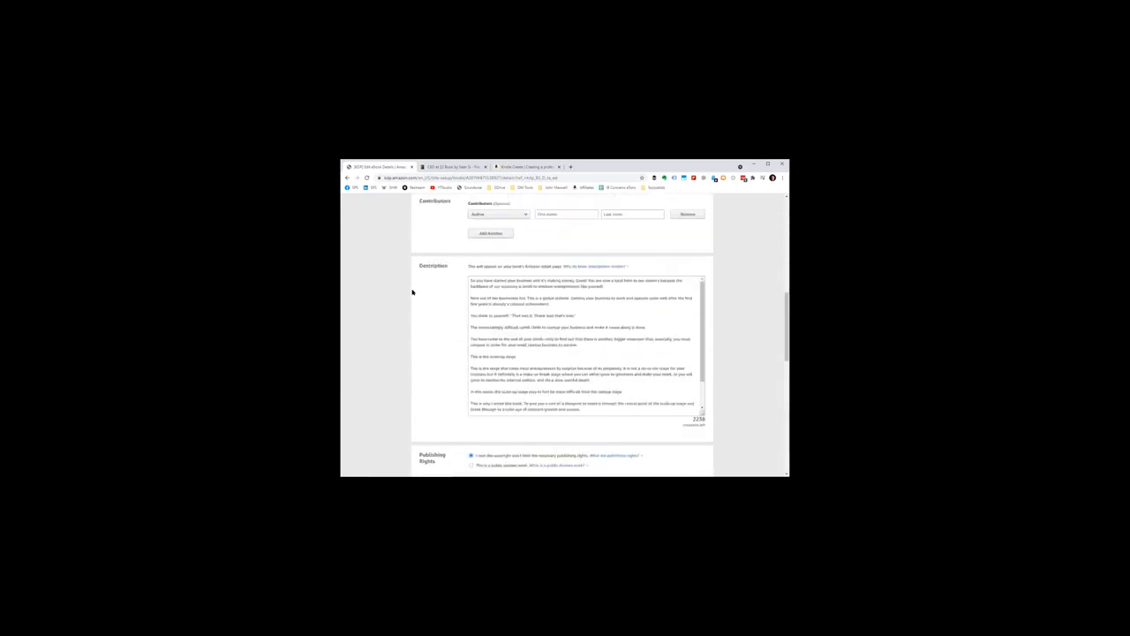
scroll(435, 287, "down", 3)
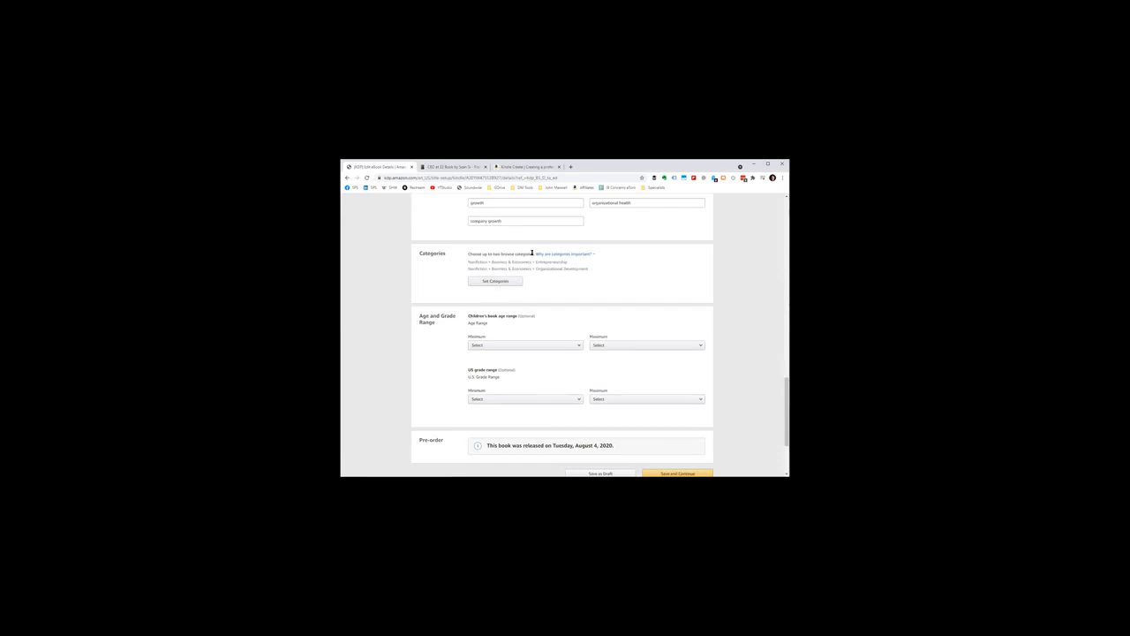
scroll(532, 254, "down", 1)
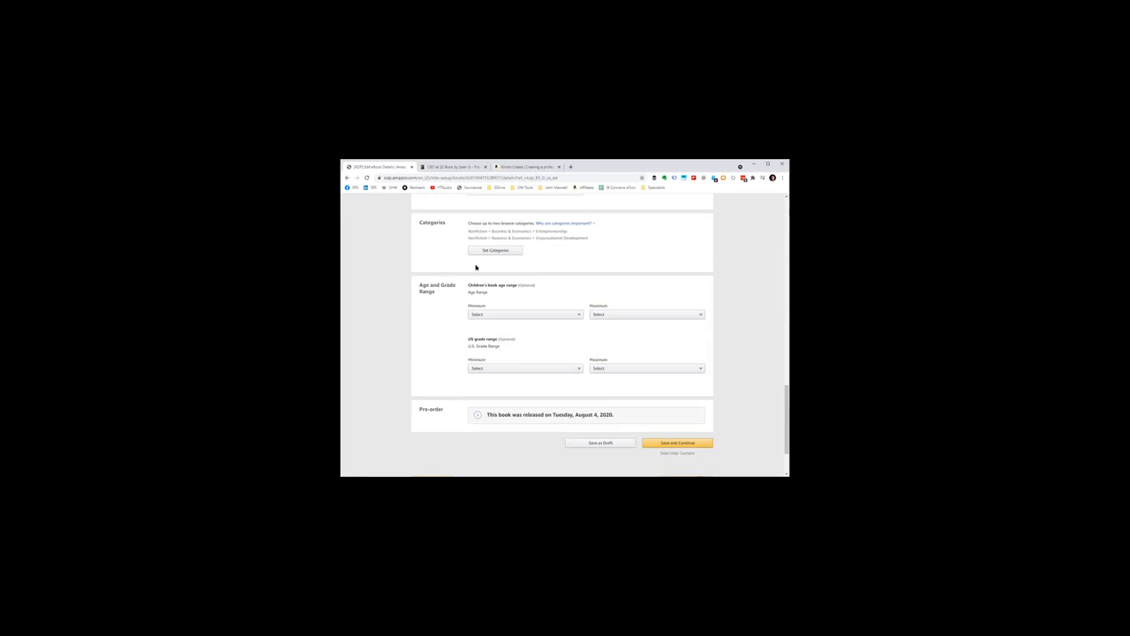
scroll(540, 260, "down", 2)
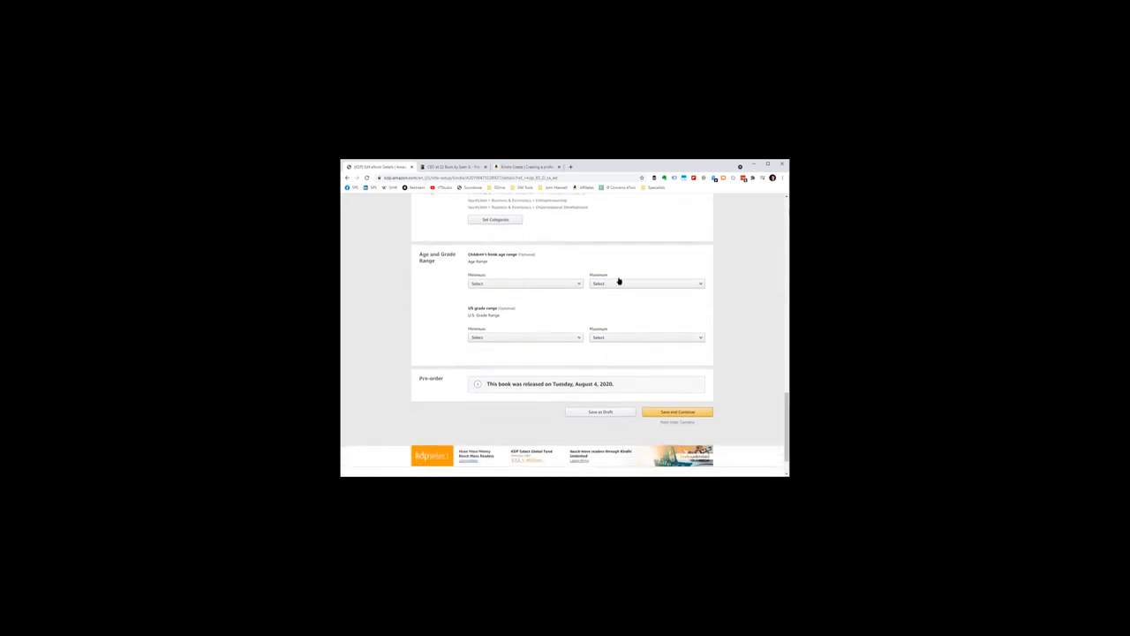
left_click_drag(466, 252, 526, 254)
left_click(527, 254)
Step: Look back over the eBook details page and open the Kindle eBook Content page without saving the changes
scroll(604, 394, "up", 5)
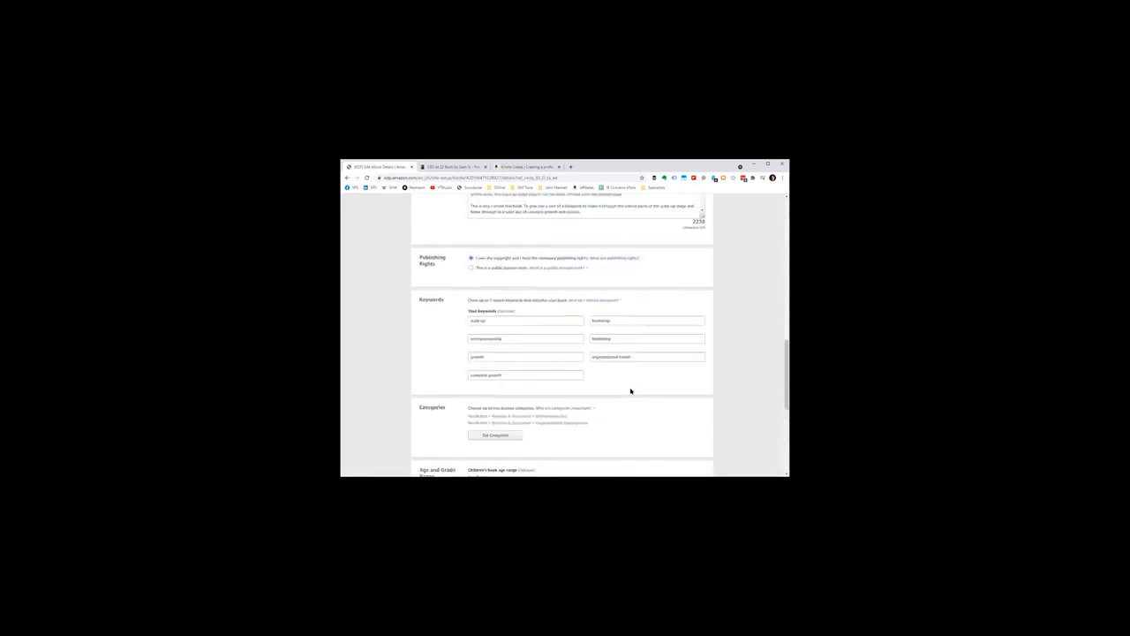
scroll(631, 391, "up", 5)
scroll(562, 285, "up", 10)
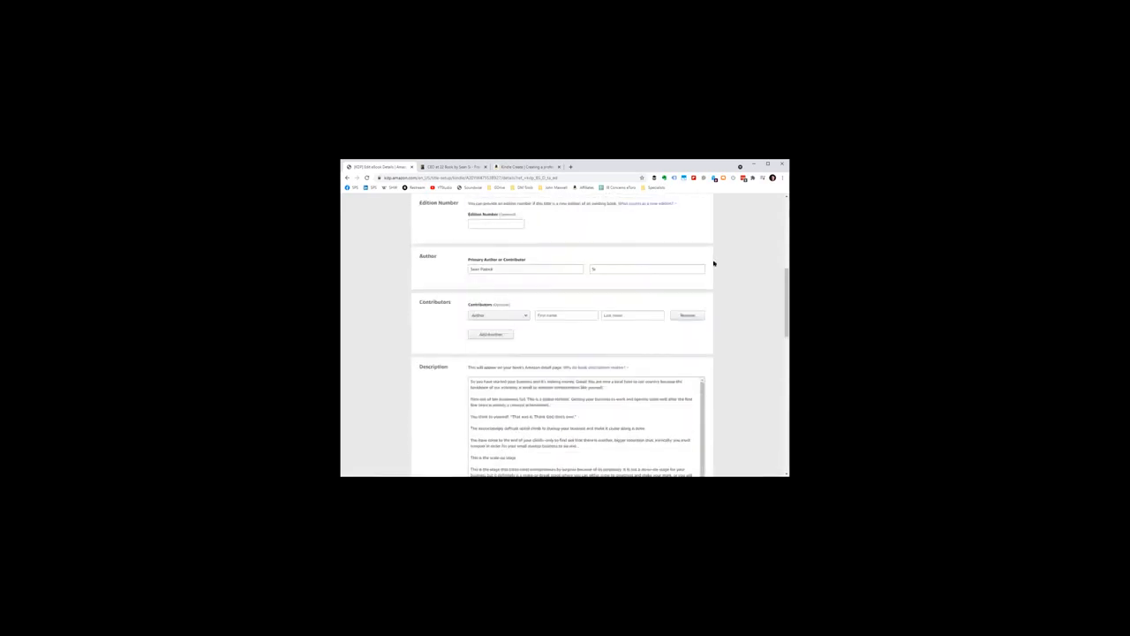
scroll(591, 361, "up", 3)
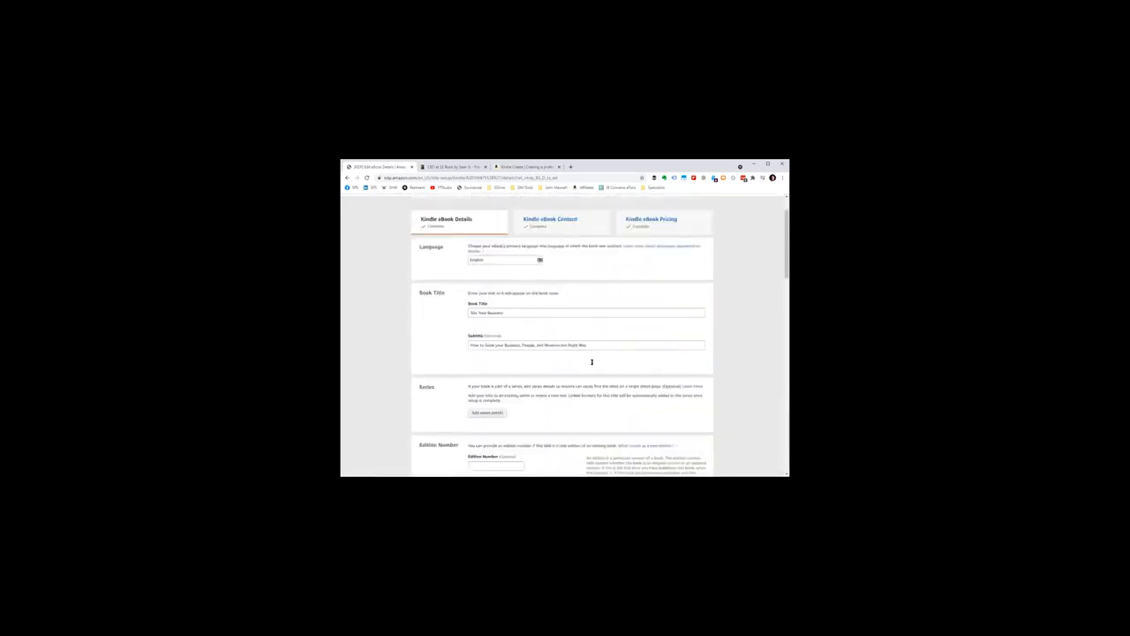
key("End")
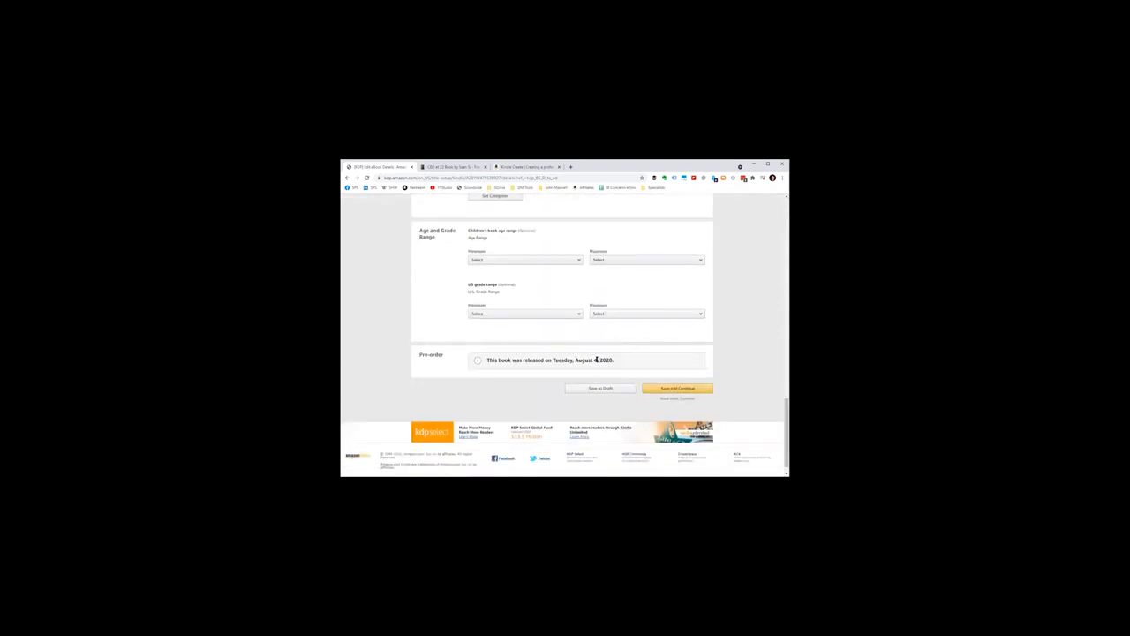
key("Home")
left_click(556, 267)
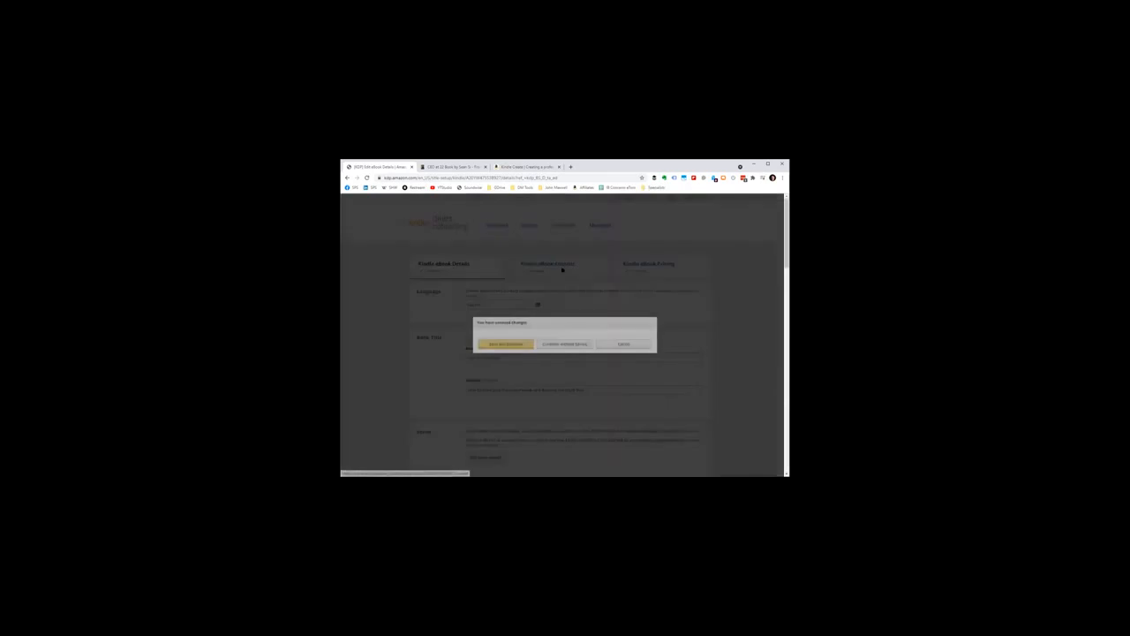
left_click(565, 343)
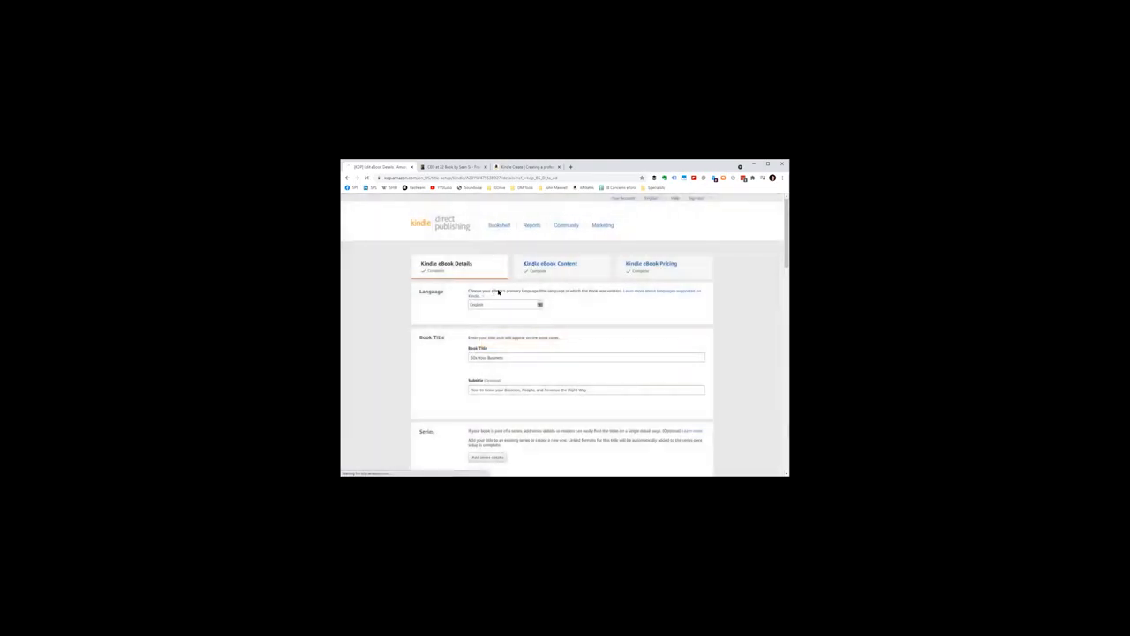
Step: Review the Manuscript section and highlight the recommended eBook formats docx, EPUB and KPF
scroll(494, 312, "down", 2)
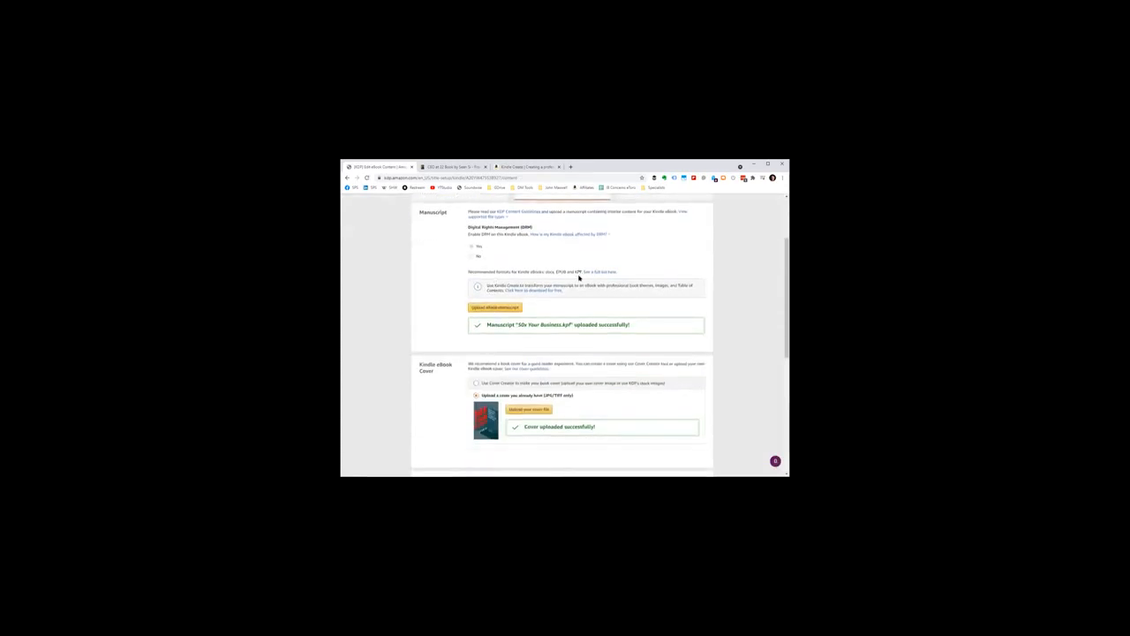
double_click(578, 274)
double_click(549, 272)
double_click(561, 272)
double_click(548, 271)
left_click_drag(566, 272, 547, 272)
double_click(575, 272)
scroll(578, 271, "down", 3)
scroll(578, 271, "up", 1)
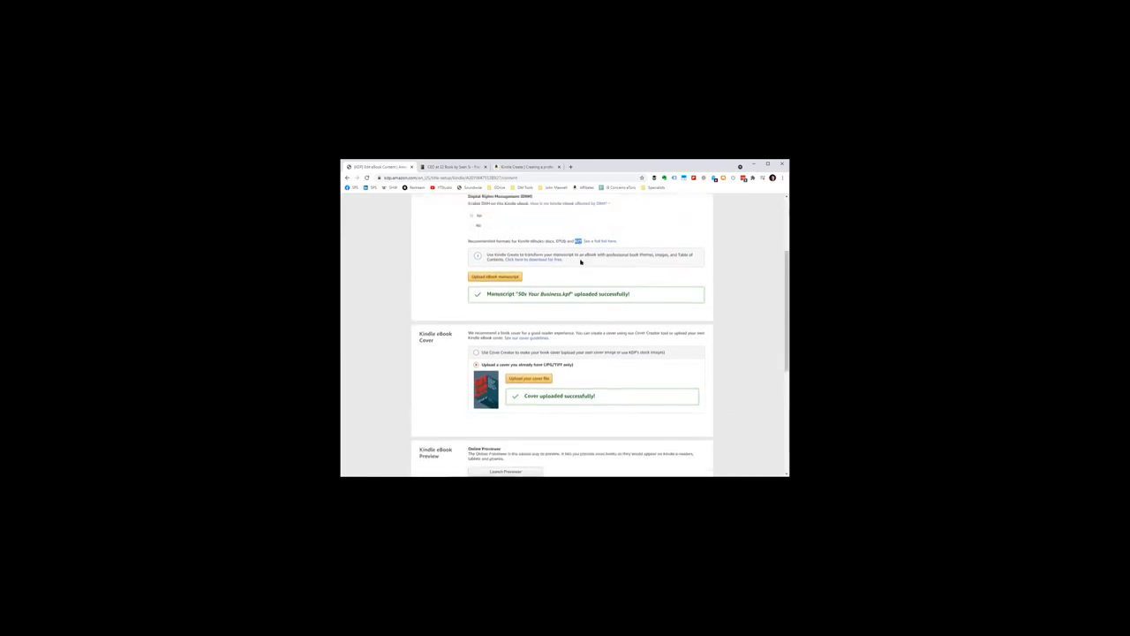
Step: Highlight EPUB in the list of recommended manuscript formats and clear the selection
left_click(572, 270)
double_click(561, 240)
left_click(562, 240)
double_click(561, 240)
left_click(574, 272)
double_click(562, 240)
left_click(561, 239)
double_click(561, 240)
left_click(559, 228)
double_click(562, 240)
left_click_drag(562, 240, 570, 240)
left_click(692, 313)
scroll(706, 311, "up", 1)
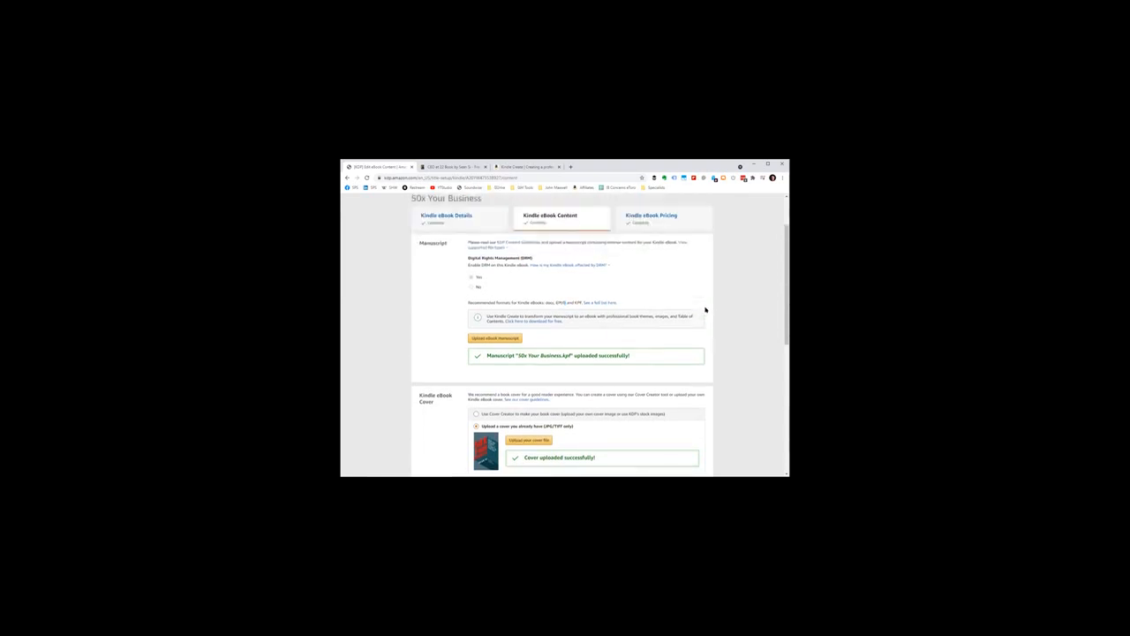
Step: Review the manuscript upload, the eBook cover options and the online previewer section
scroll(505, 308, "down", 1)
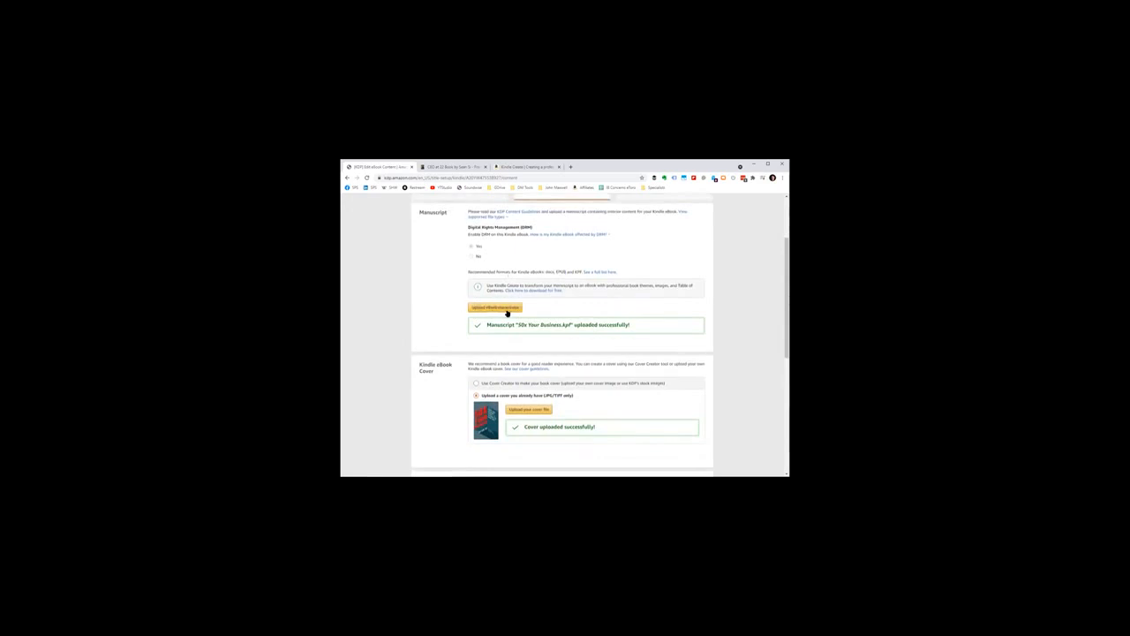
scroll(543, 314, "down", 3)
scroll(546, 309, "up", 2)
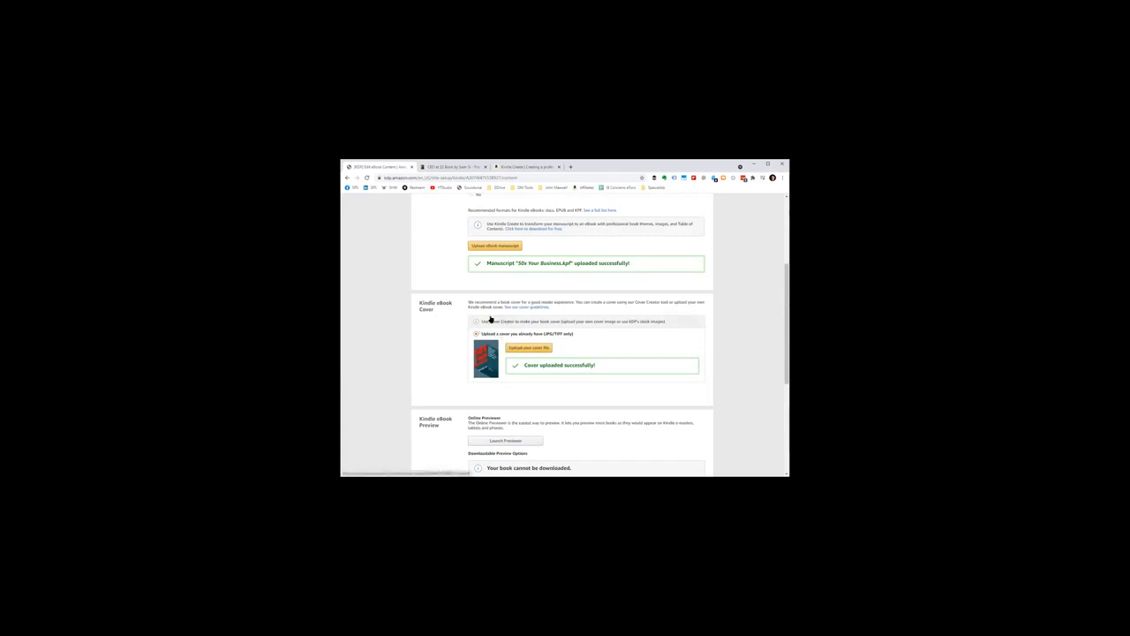
scroll(517, 334, "down", 2)
scroll(517, 334, "down", 2)
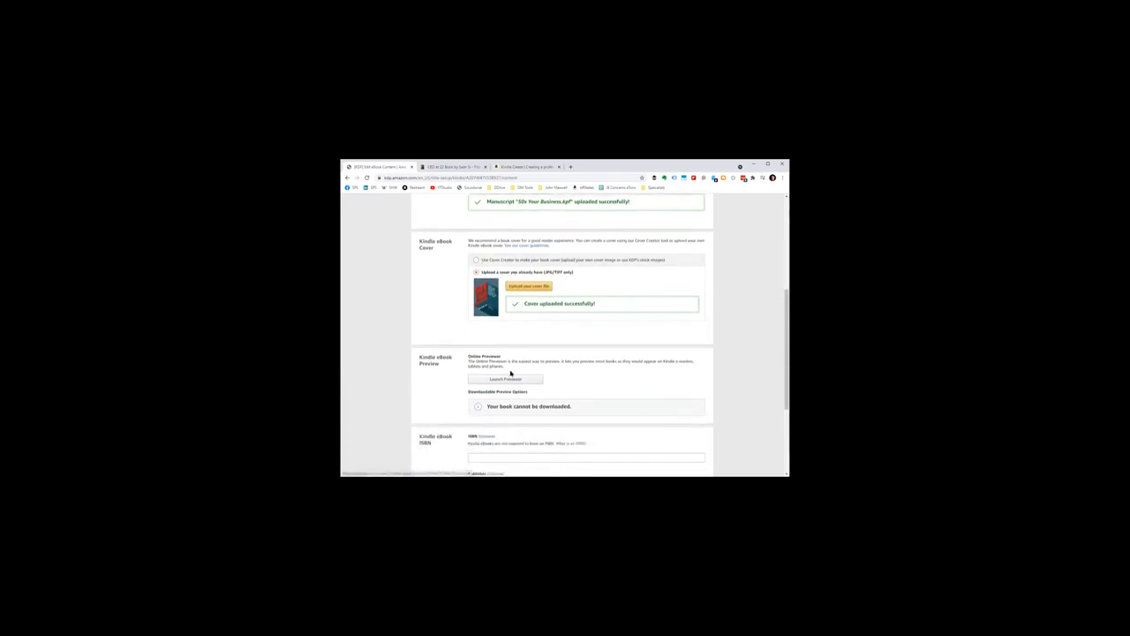
Step: Search the web for "50x your business amazon" in a new tab and view the book's Amazon product page
key("ctrl+t")
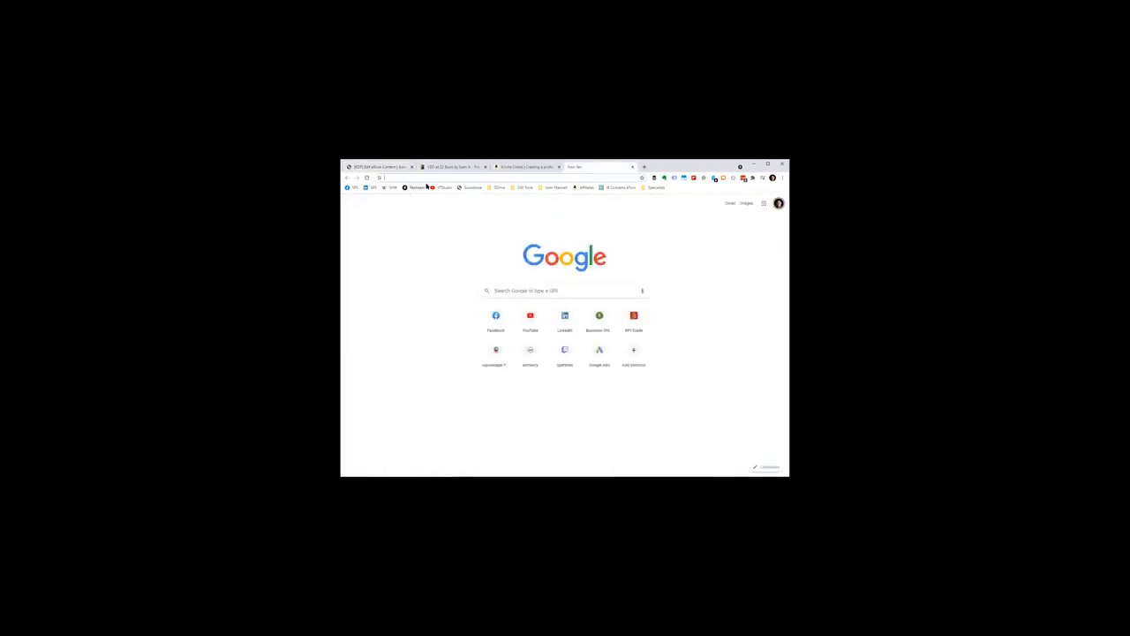
type("10x your busine")
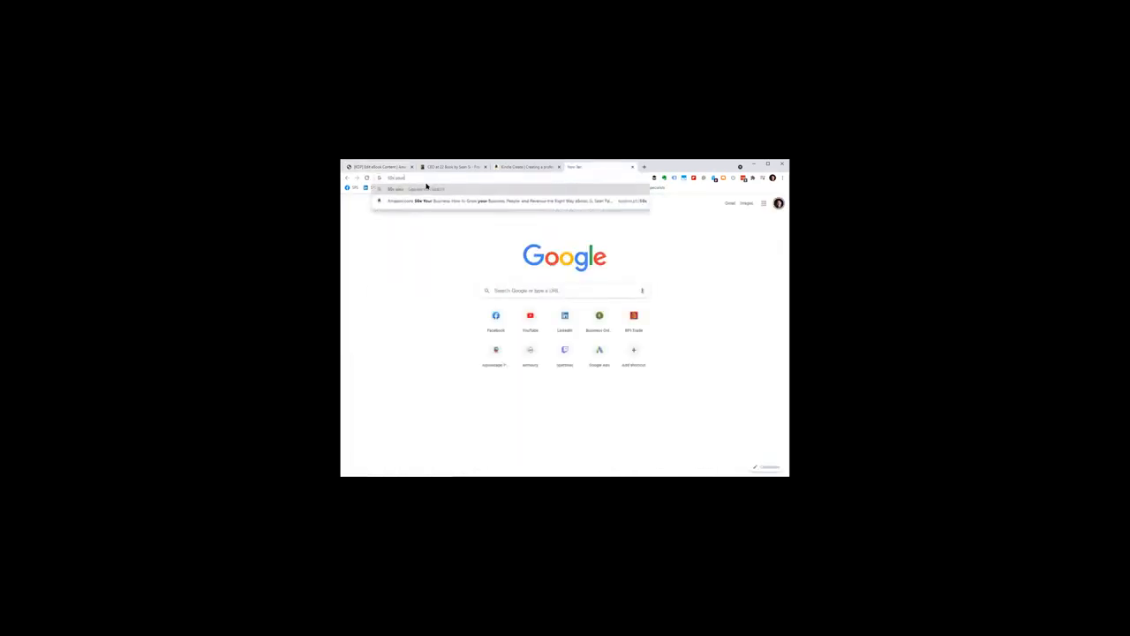
type("ss amazon")
key("Return")
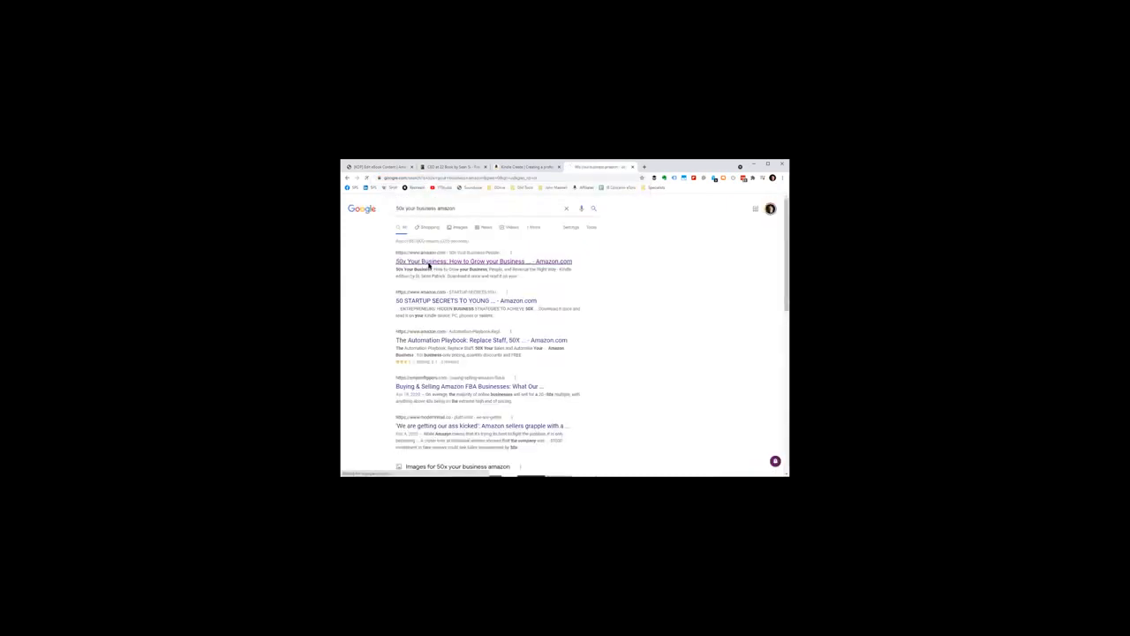
left_click(477, 261)
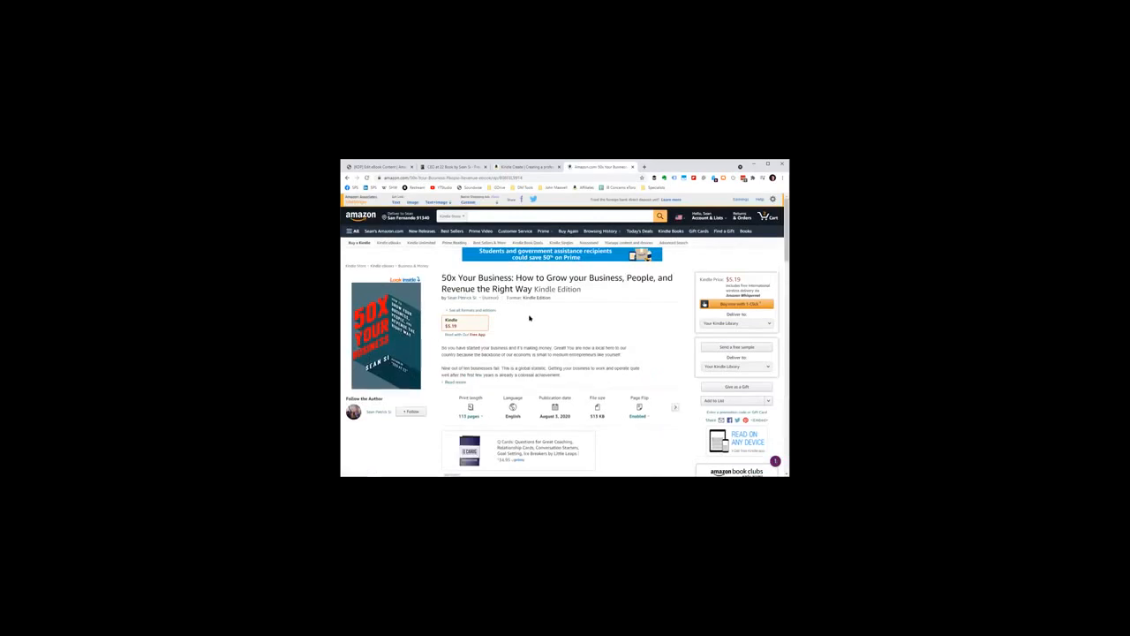
scroll(529, 320, "down", 3)
Step: Return to the KDP eBook content page and highlight the optional ISBN heading and its note
left_click(380, 166)
scroll(500, 313, "down", 2)
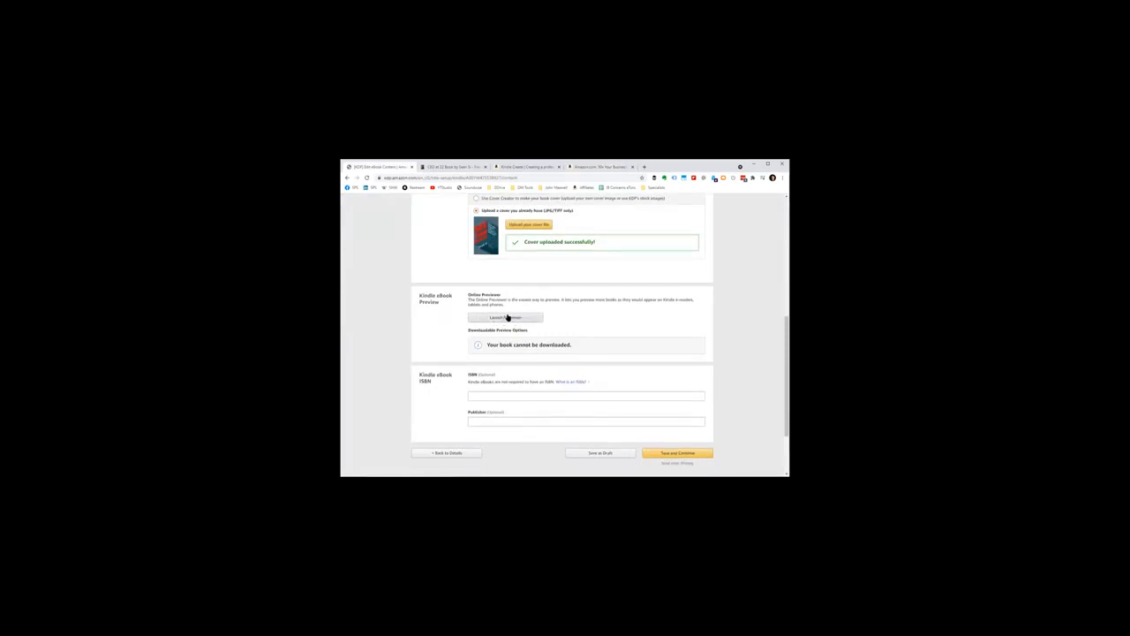
scroll(505, 317, "down", 2)
left_click_drag(468, 314, 498, 316)
left_click(510, 322)
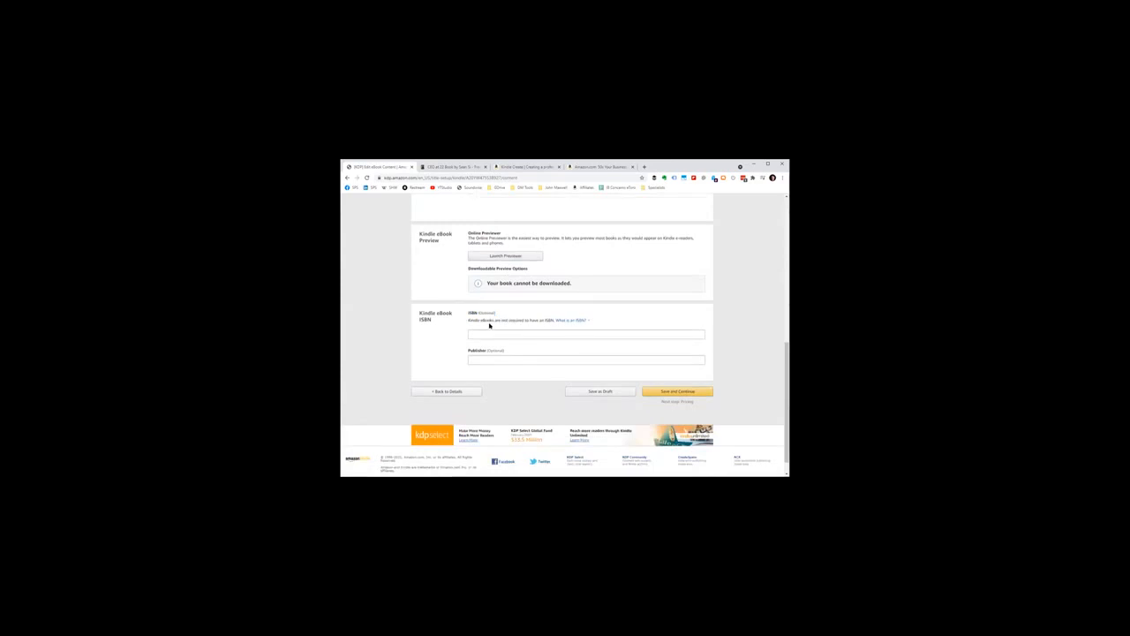
double_click(470, 312)
left_click(495, 313)
left_click_drag(469, 313, 495, 320)
left_click(517, 319)
left_click(496, 322)
Step: Open the Kindle eBook Pricing page and review KDP Select enrollment, territories, royalty plans, book lending and the terms
scroll(638, 371, "up", 10)
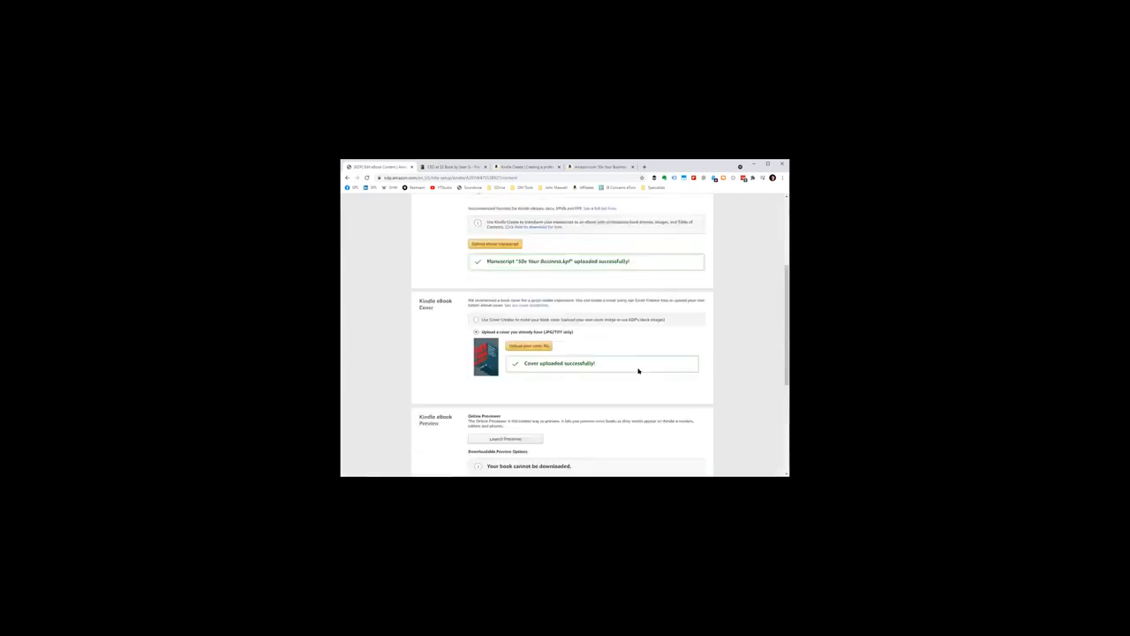
left_click(642, 281)
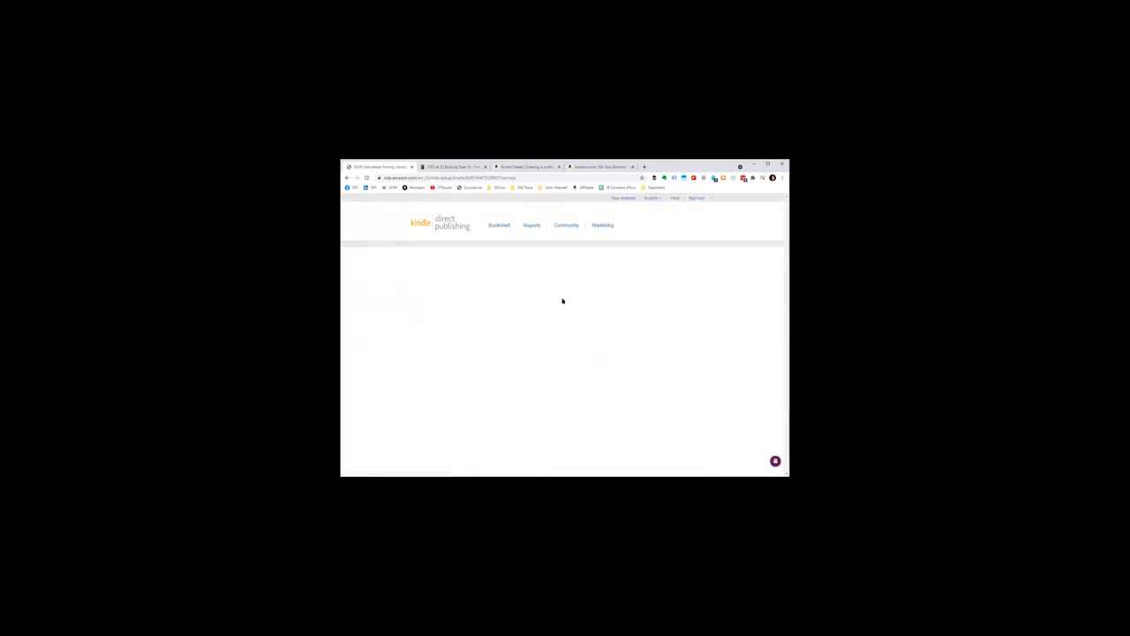
scroll(567, 295, "down", 5)
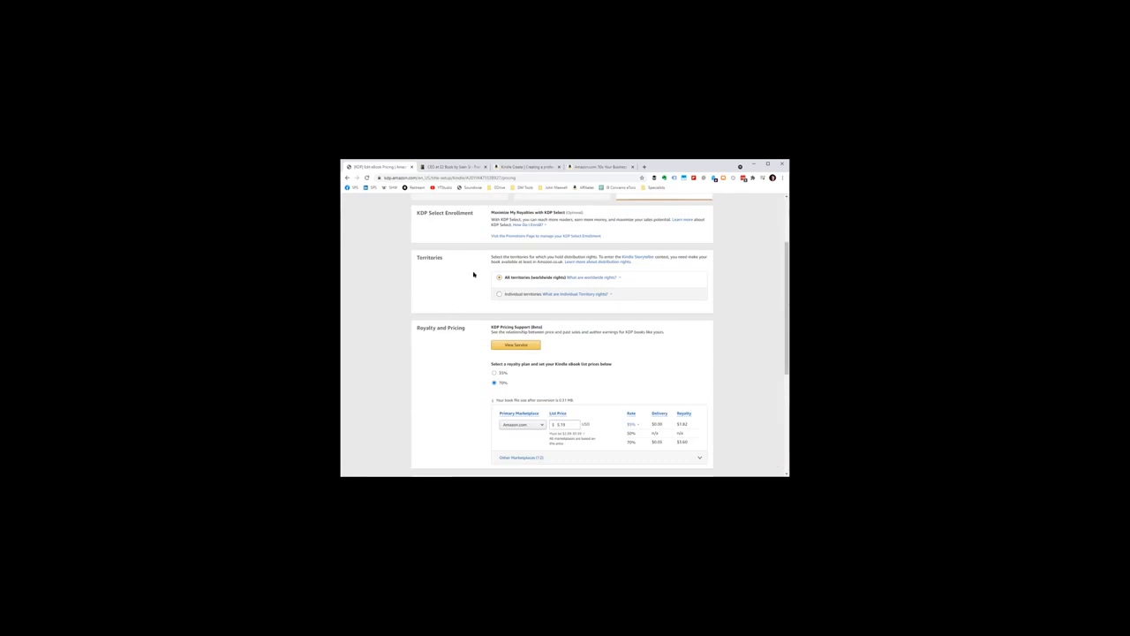
scroll(473, 274, "up", 3)
scroll(471, 272, "down", 3)
scroll(468, 269, "down", 1)
scroll(468, 269, "up", 1)
scroll(470, 266, "down", 1)
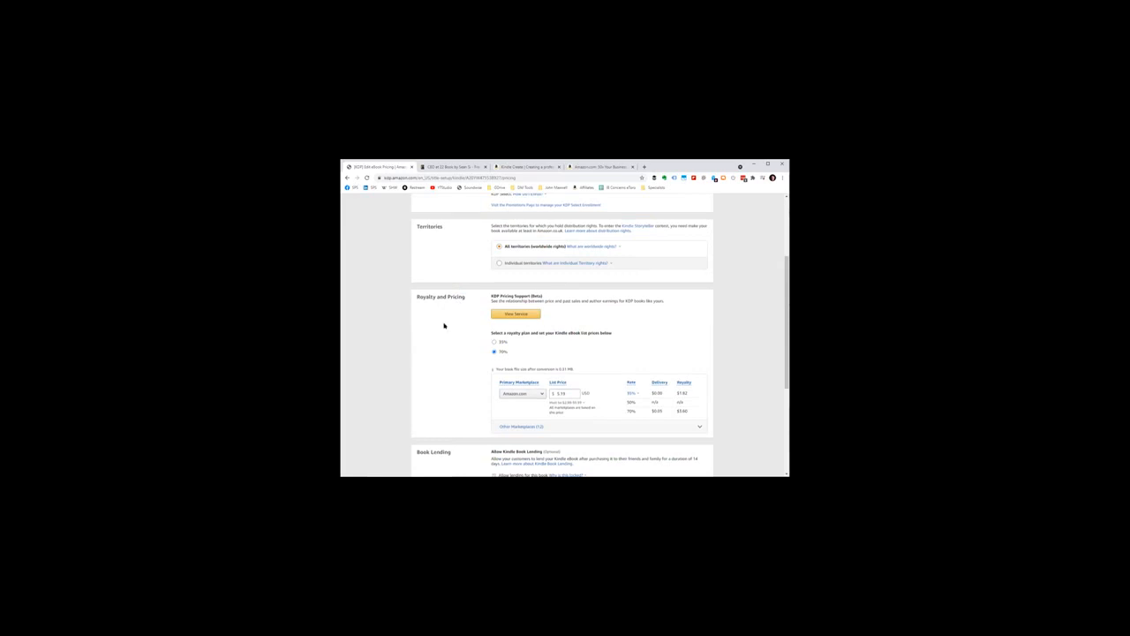
scroll(446, 322, "down", 1)
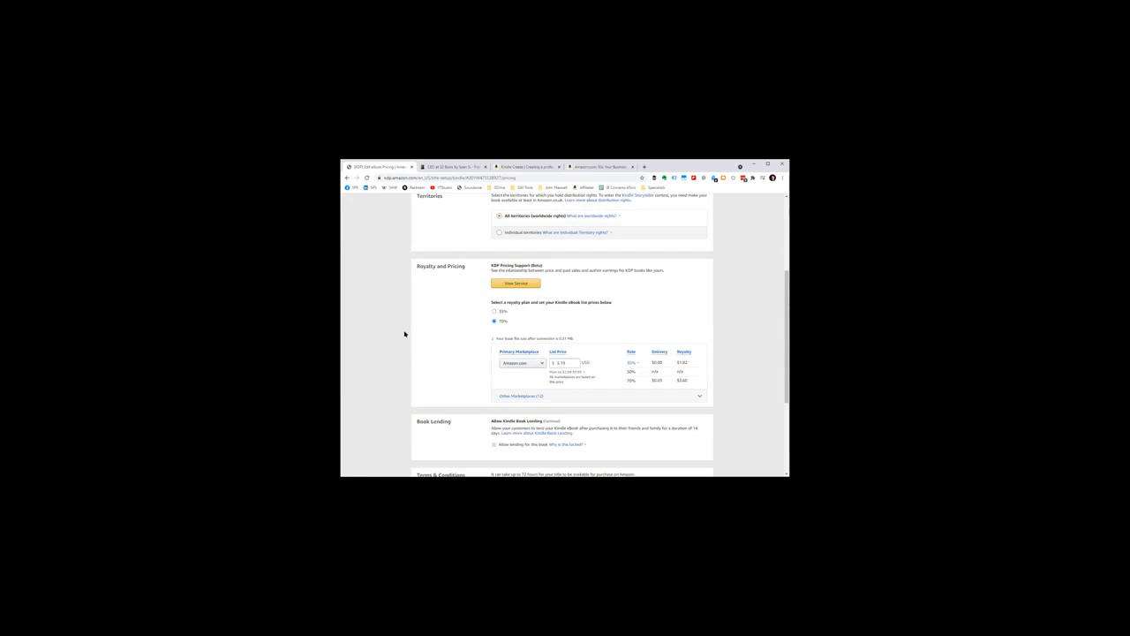
scroll(404, 334, "down", 1)
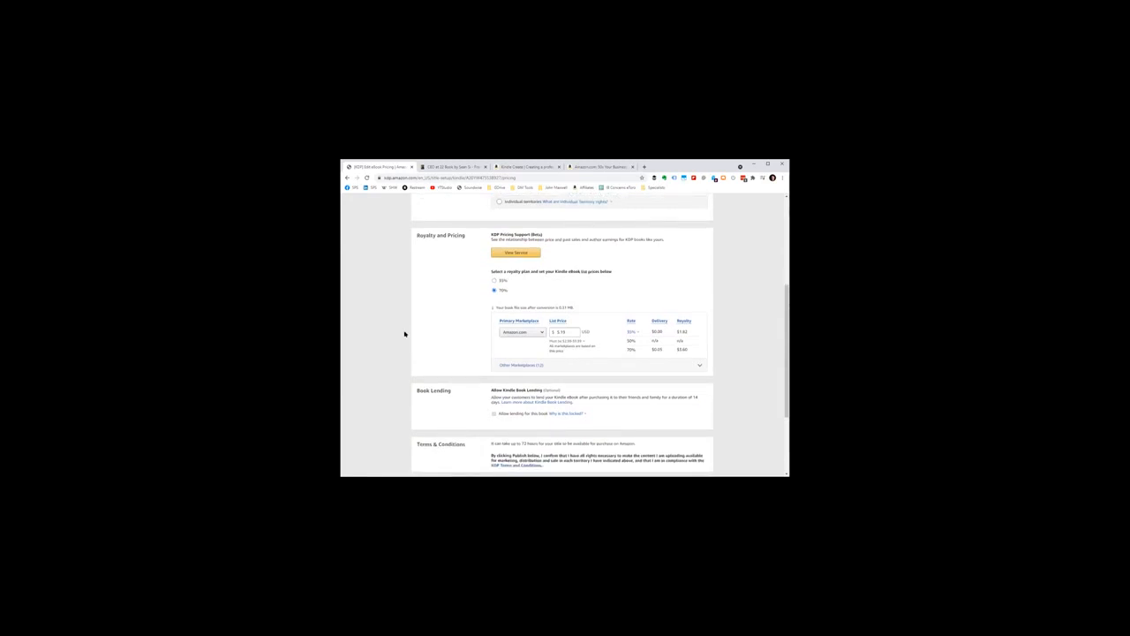
scroll(405, 334, "down", 2)
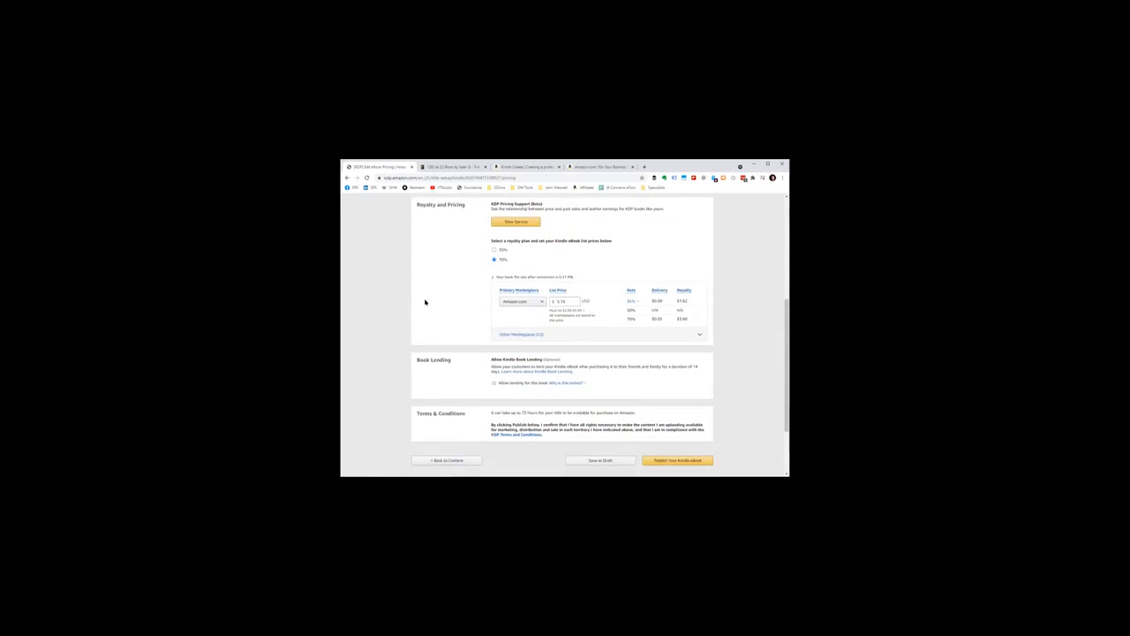
Step: Open KDP Pricing Support for the book and highlight the royalty plan recommendation and the question about using the suggested list price
scroll(424, 301, "up", 2)
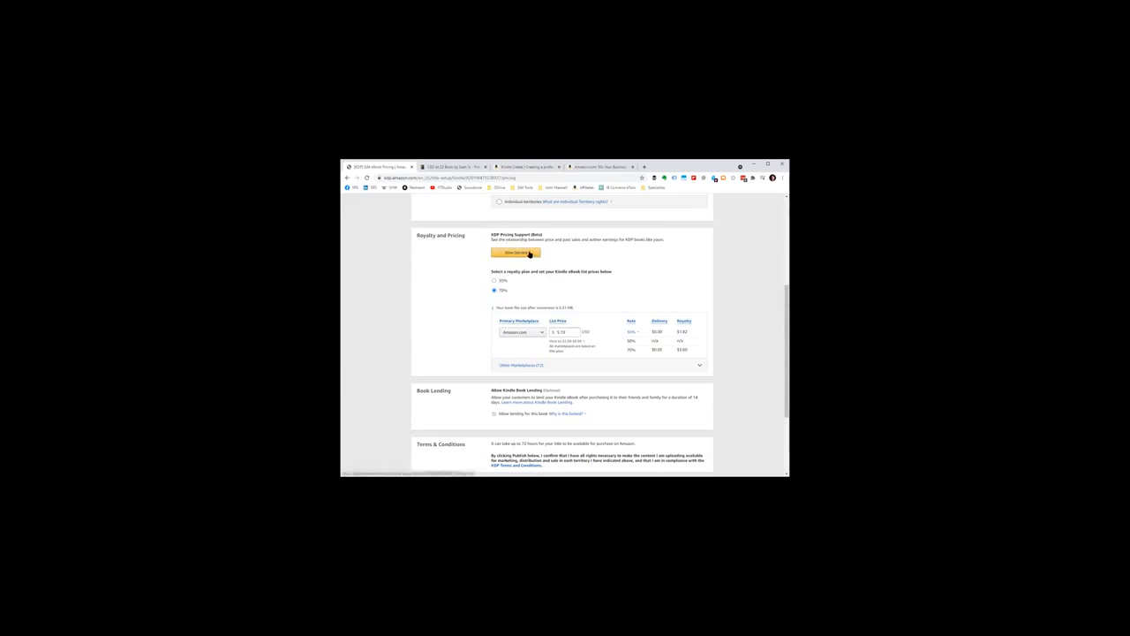
left_click_drag(492, 234, 531, 234)
left_click(519, 254)
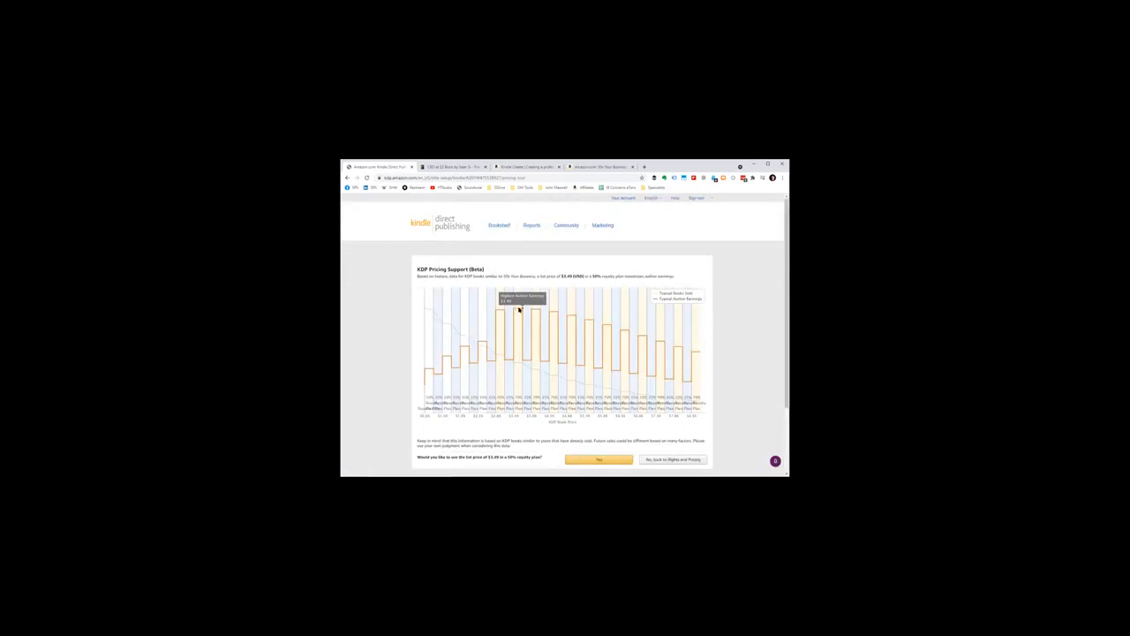
left_click_drag(590, 275, 620, 274)
left_click(589, 275)
scroll(621, 248, "down", 1)
left_click_drag(590, 244, 615, 244)
left_click(585, 245)
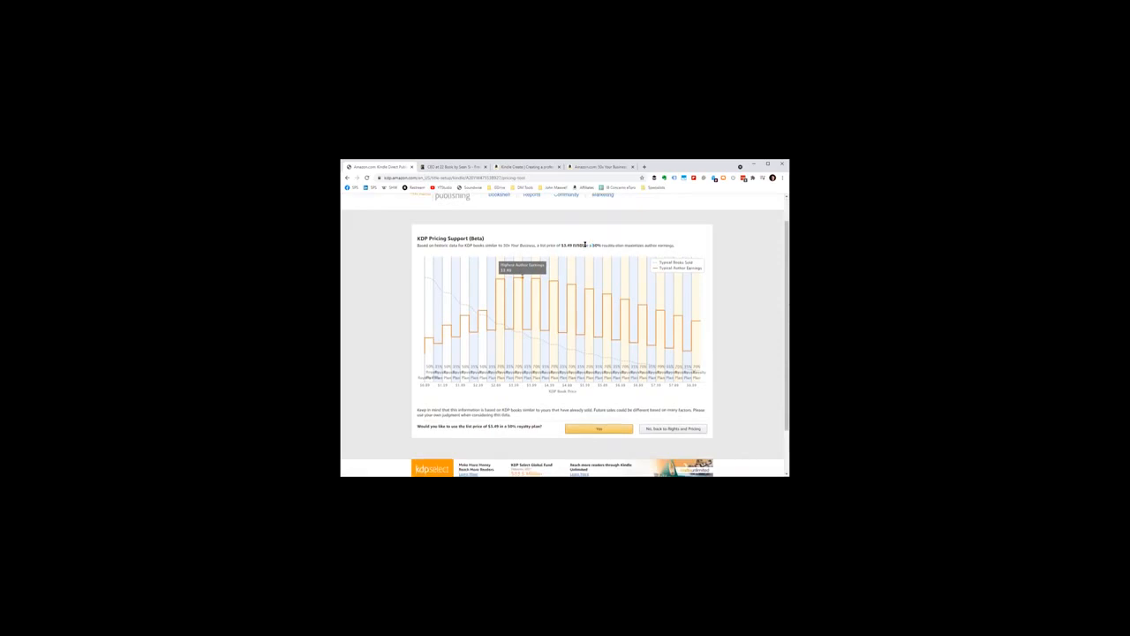
left_click_drag(544, 426, 417, 427)
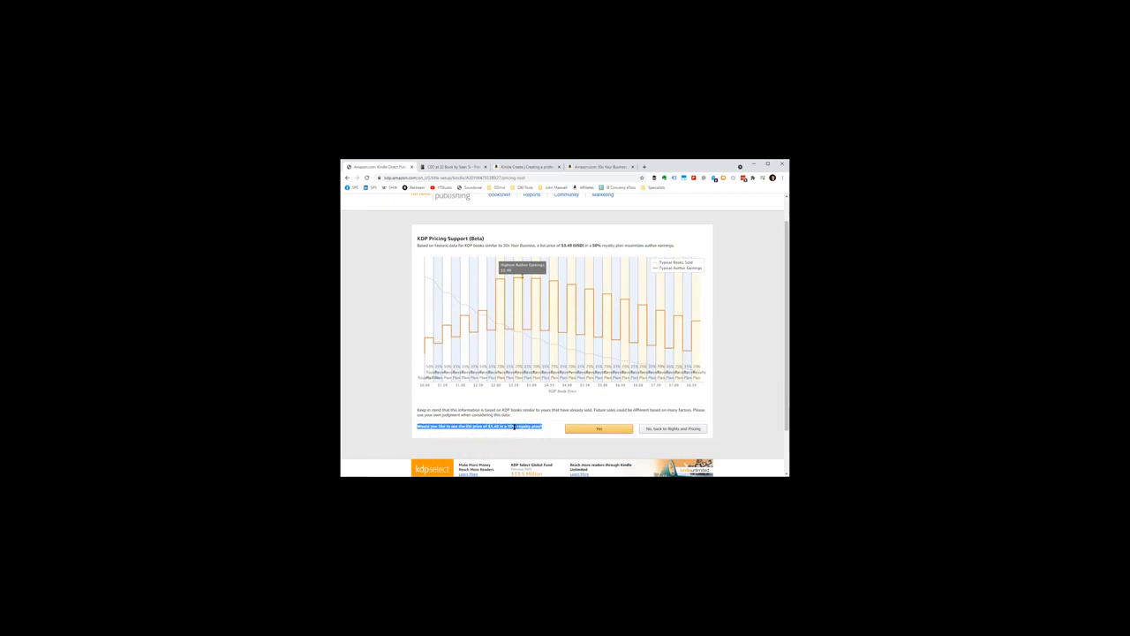
Step: Return to the Kindle eBook Pricing page and highlight the list price for the Amazon.com marketplace
left_click(600, 429)
left_click(524, 237)
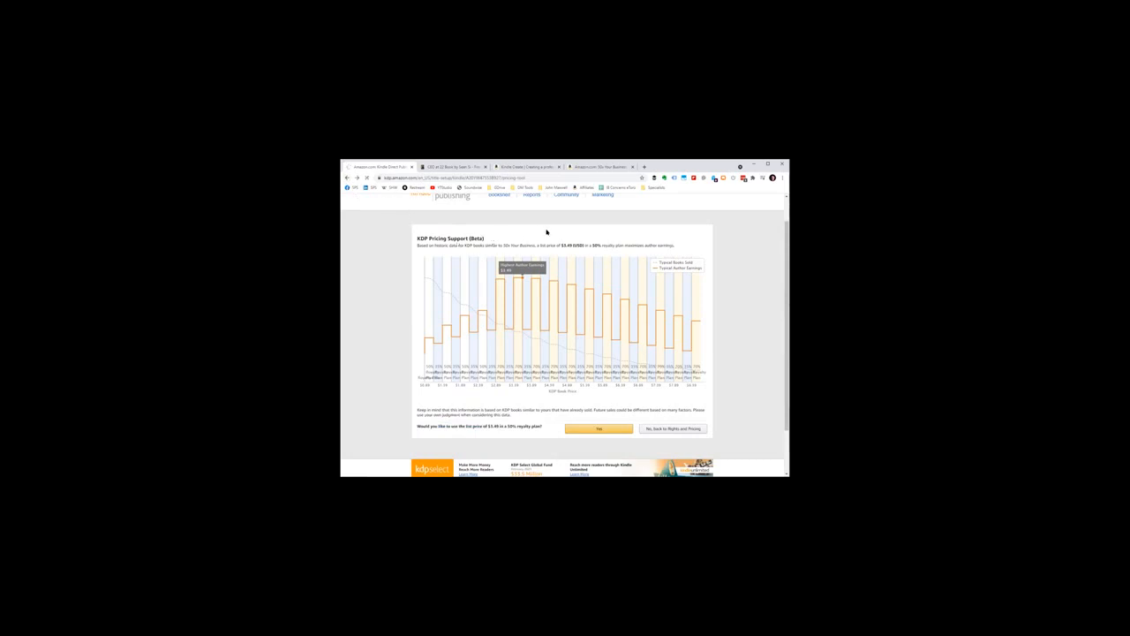
scroll(562, 254, "down", 4)
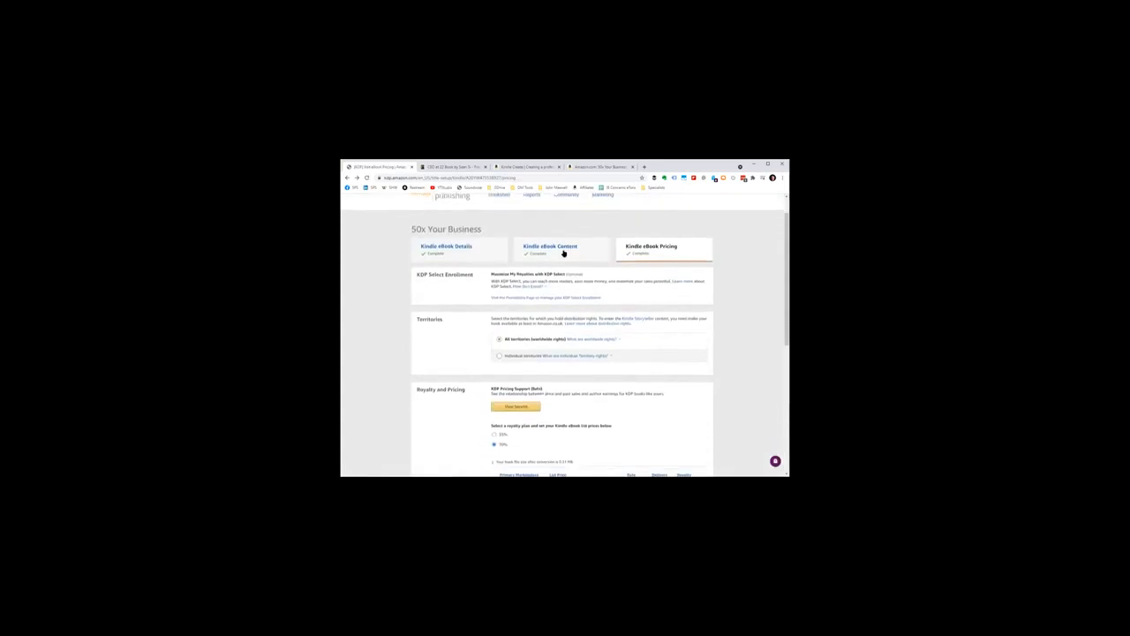
scroll(647, 286, "down", 2)
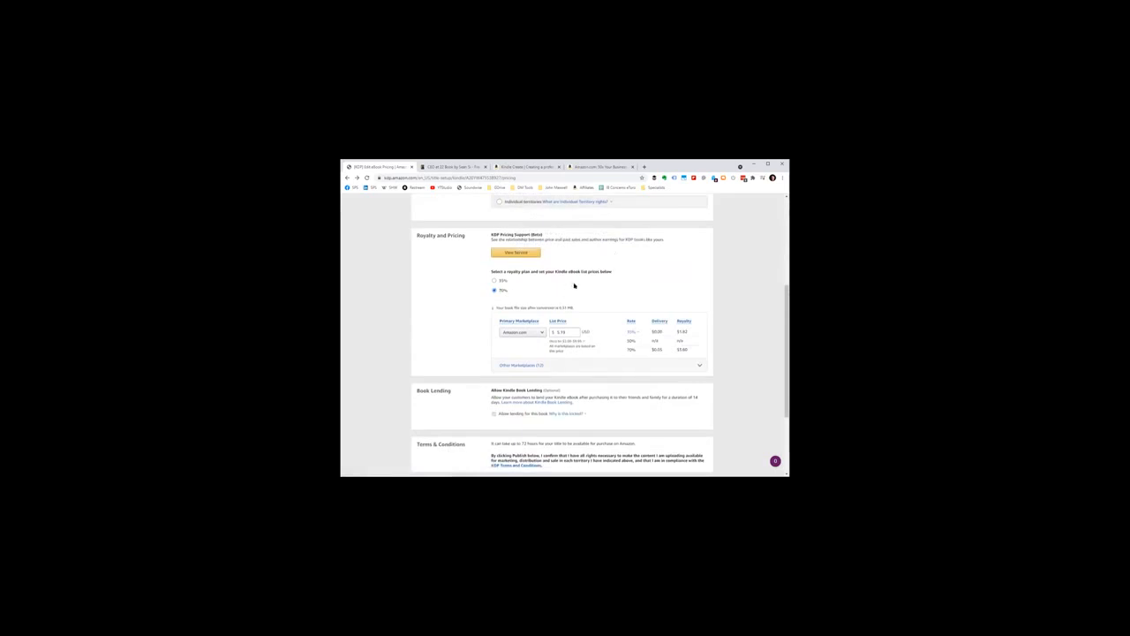
scroll(574, 285, "down", 2)
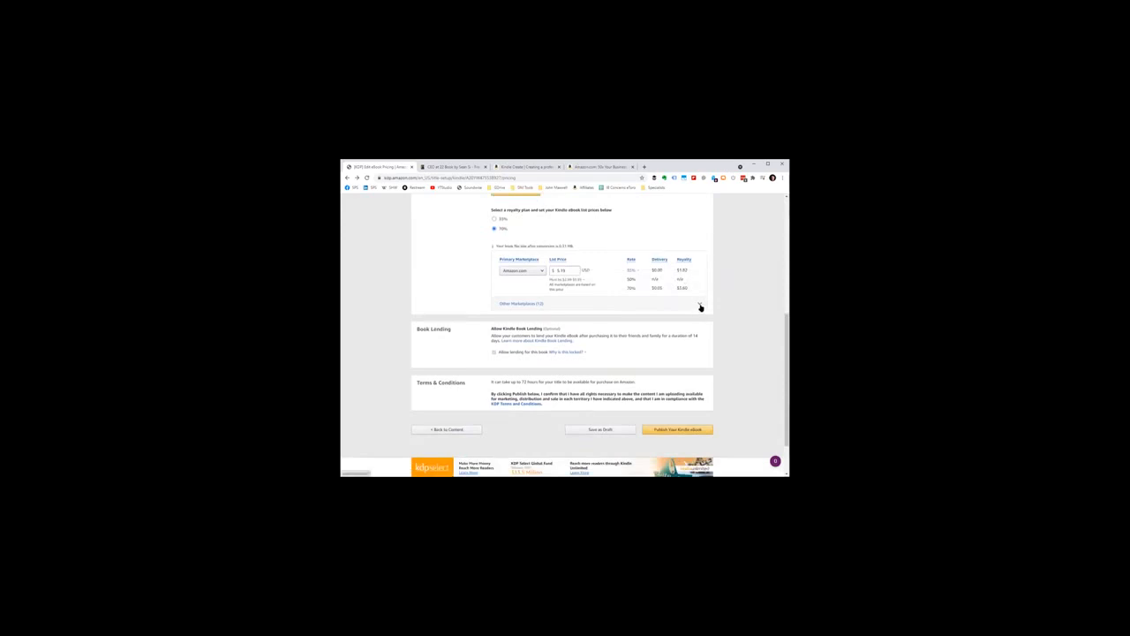
left_click_drag(565, 270, 553, 271)
left_click(765, 251)
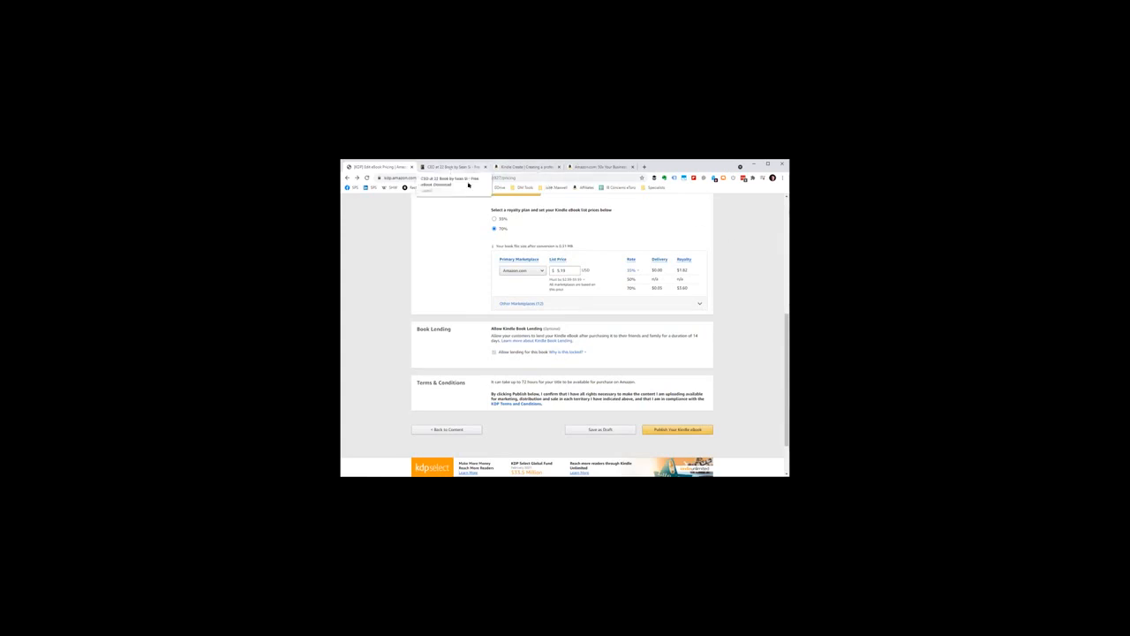
Step: Review the Book Lending and Terms & Conditions sections down to the option for publishing the Kindle eBook
scroll(511, 239, "down", 2)
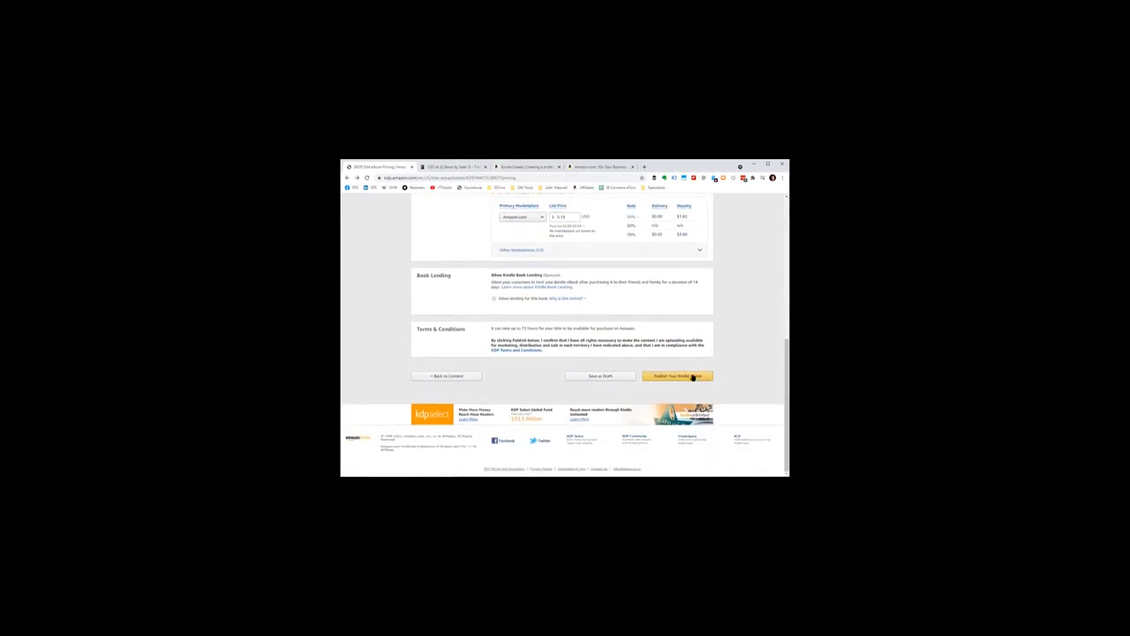
scroll(688, 379, "up", 2)
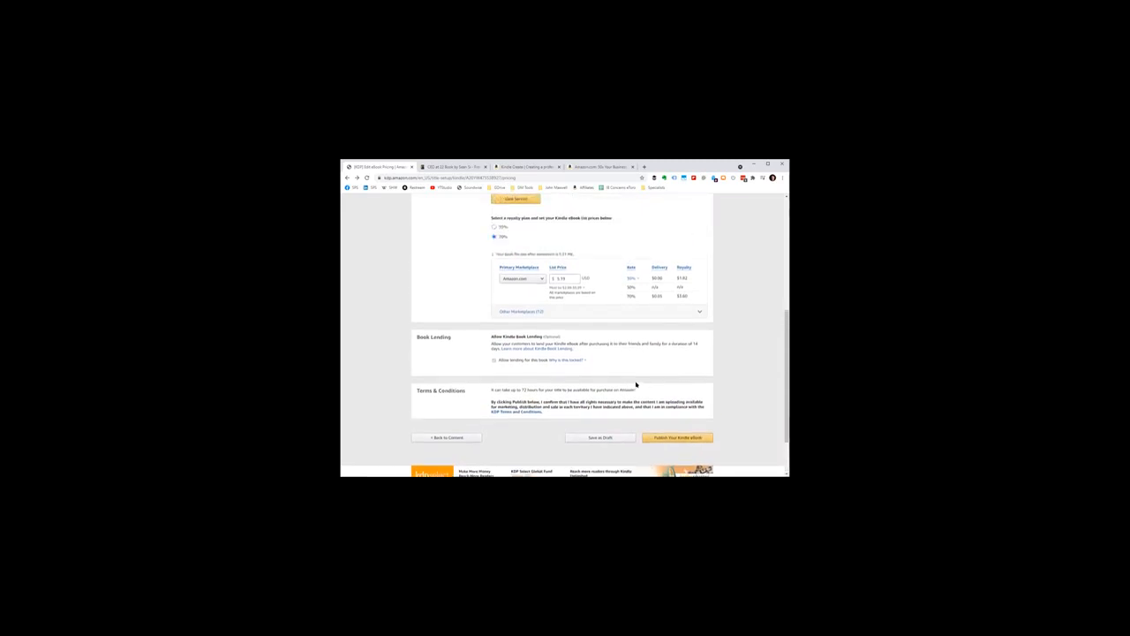
scroll(636, 385, "down", 1)
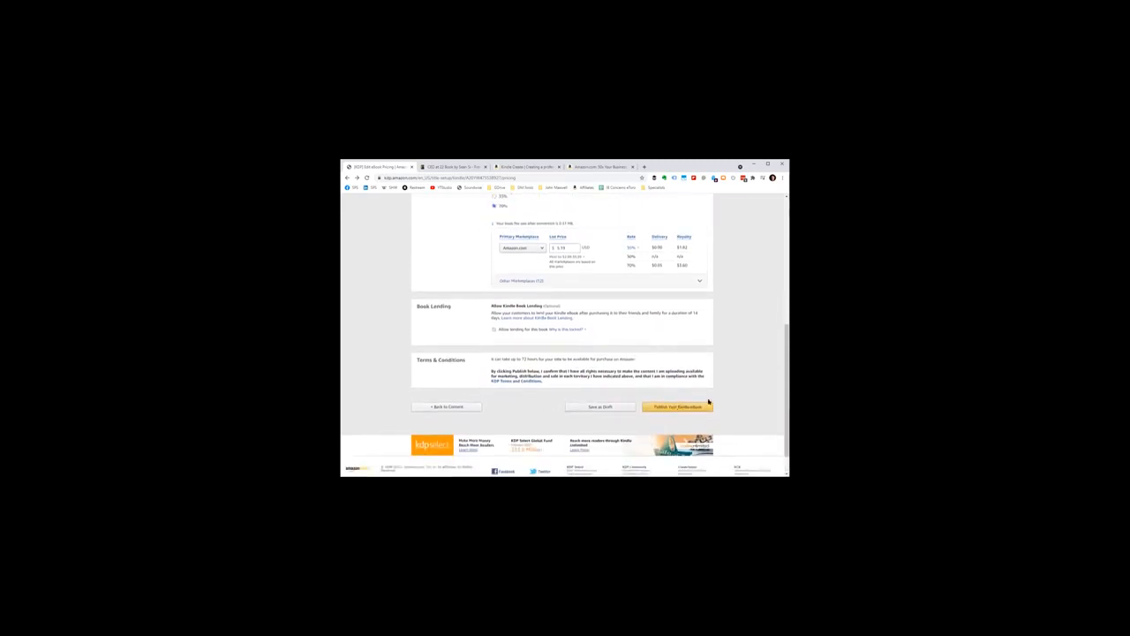